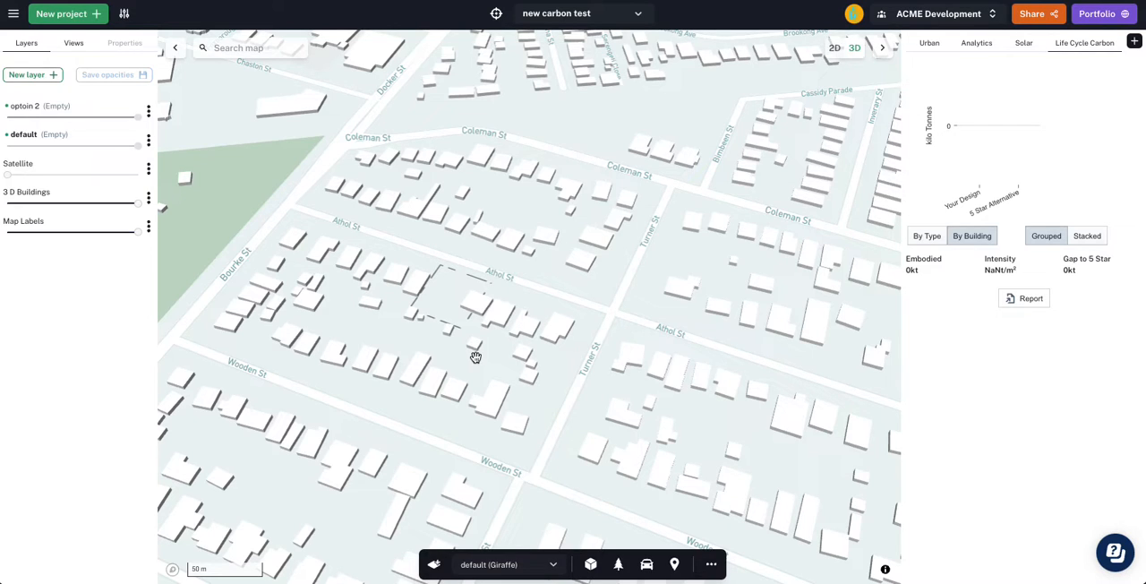
- Draw a rectangular footprint about 41.5 m by 19.5 m along the west side of the dashed site south of Athol St
scroll(435, 295, "up", 3)
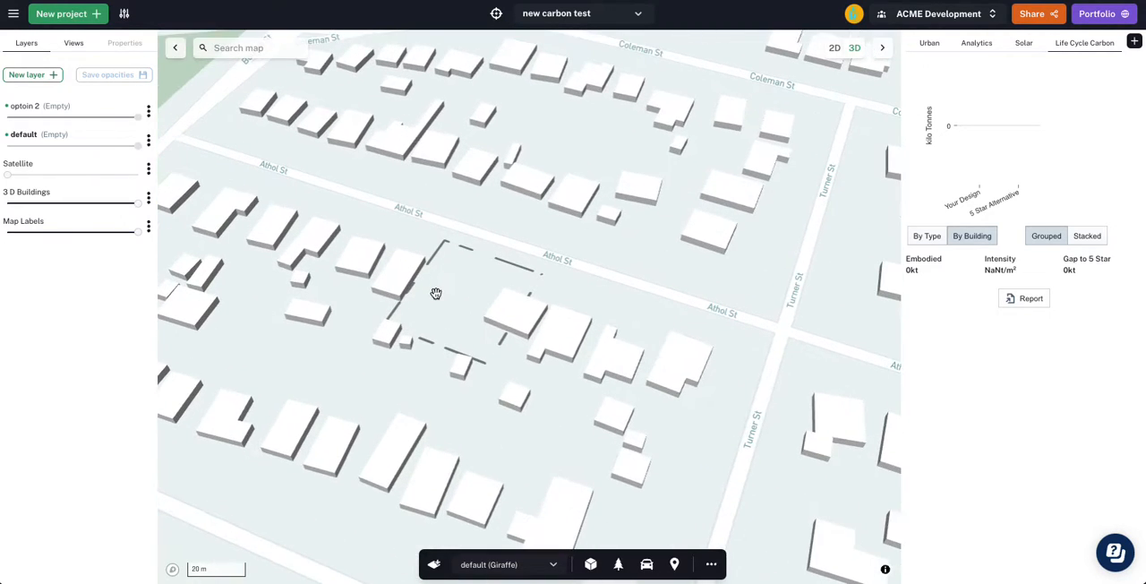
scroll(436, 294, "up", 2)
key("2")
scroll(442, 306, "up", 1)
left_click_drag(445, 307, 456, 282)
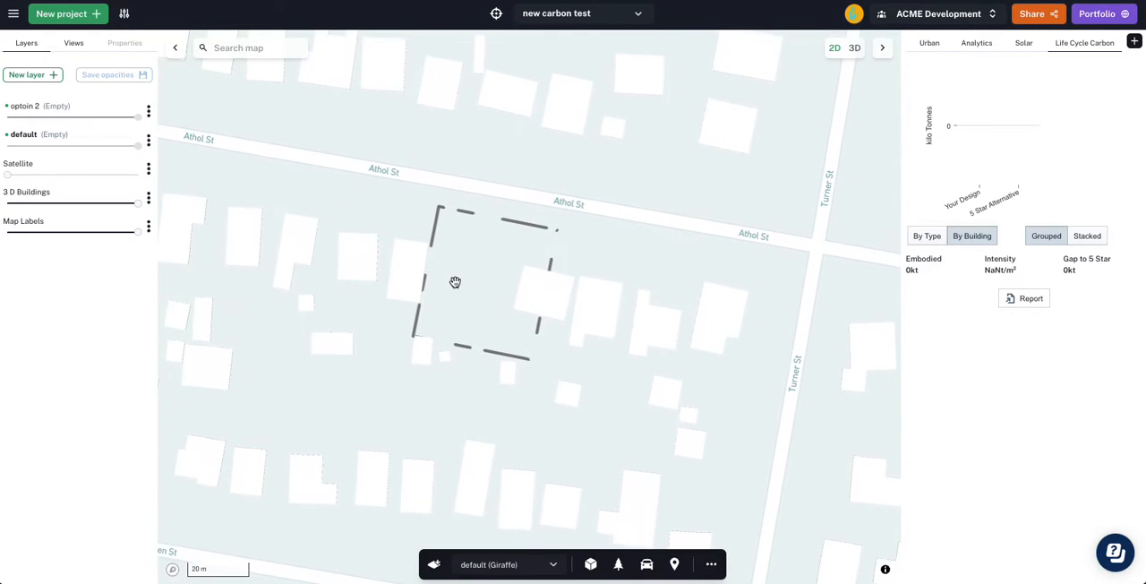
scroll(417, 276, "up", 3)
left_click(475, 138)
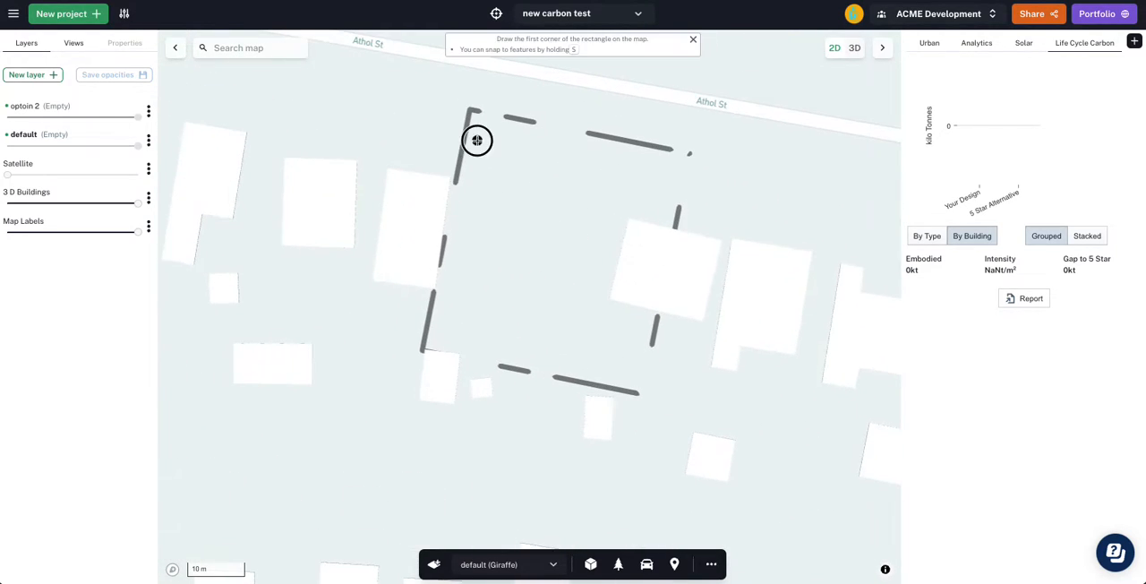
left_click(432, 372)
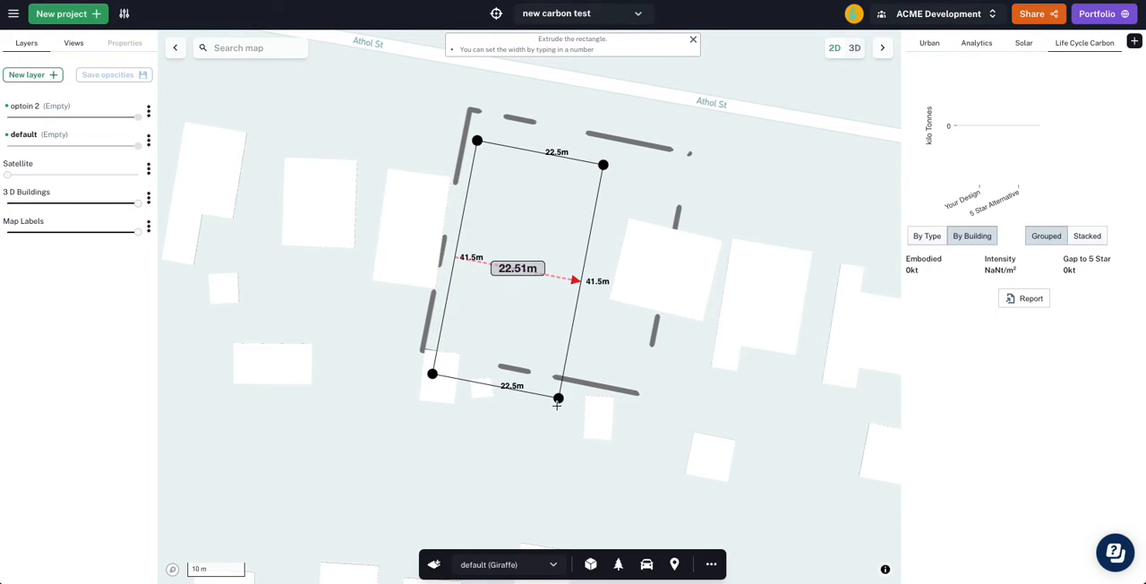
left_click(540, 396)
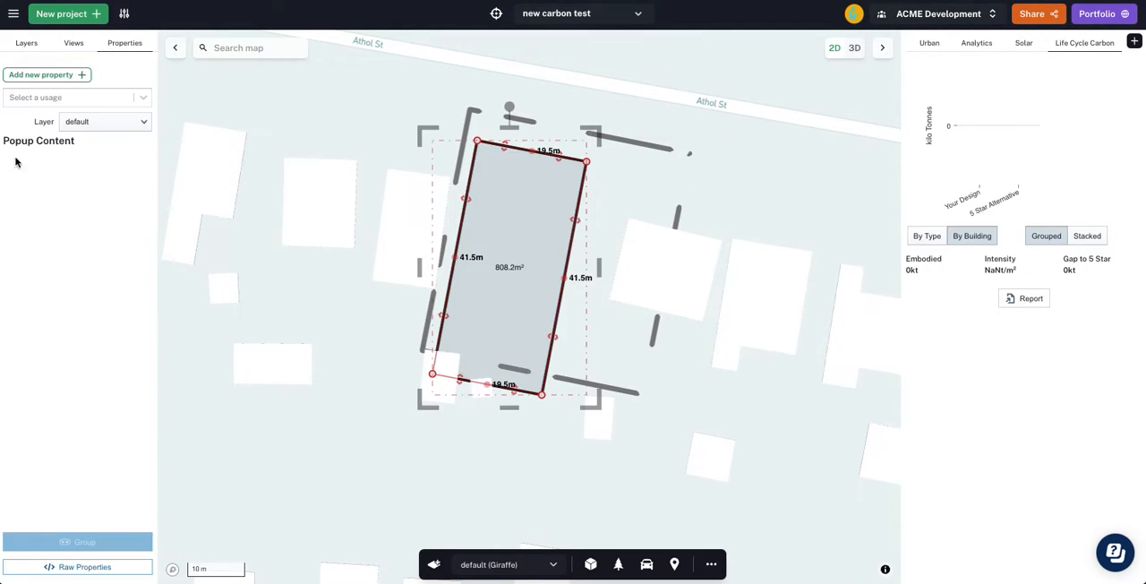
- Assign the Residential usage to the rectangle and set the building to 25 levels
left_click(51, 95)
left_click(81, 284)
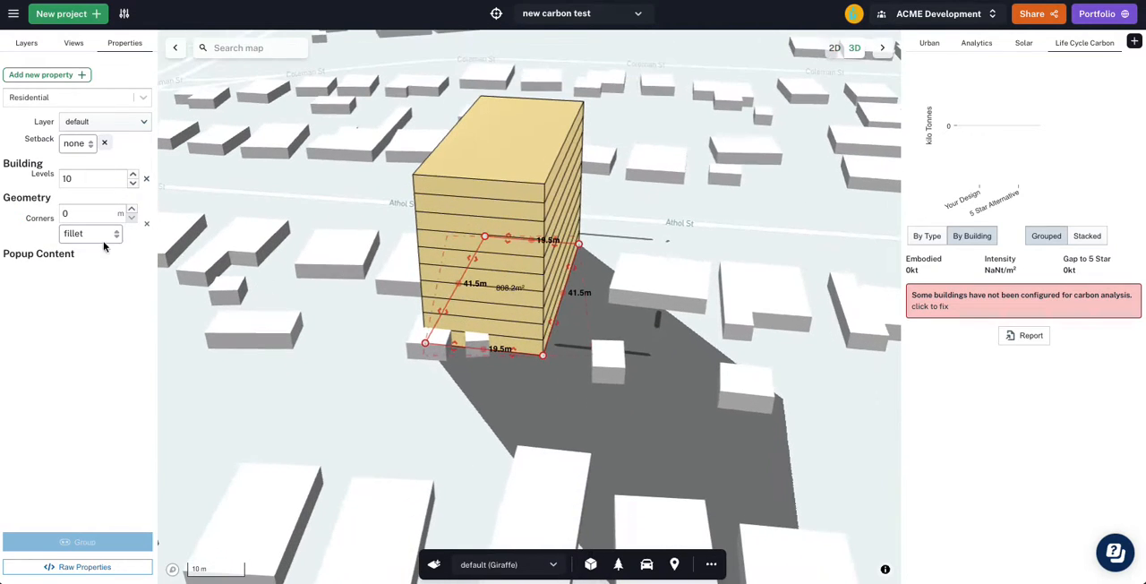
double_click(92, 177)
type("25")
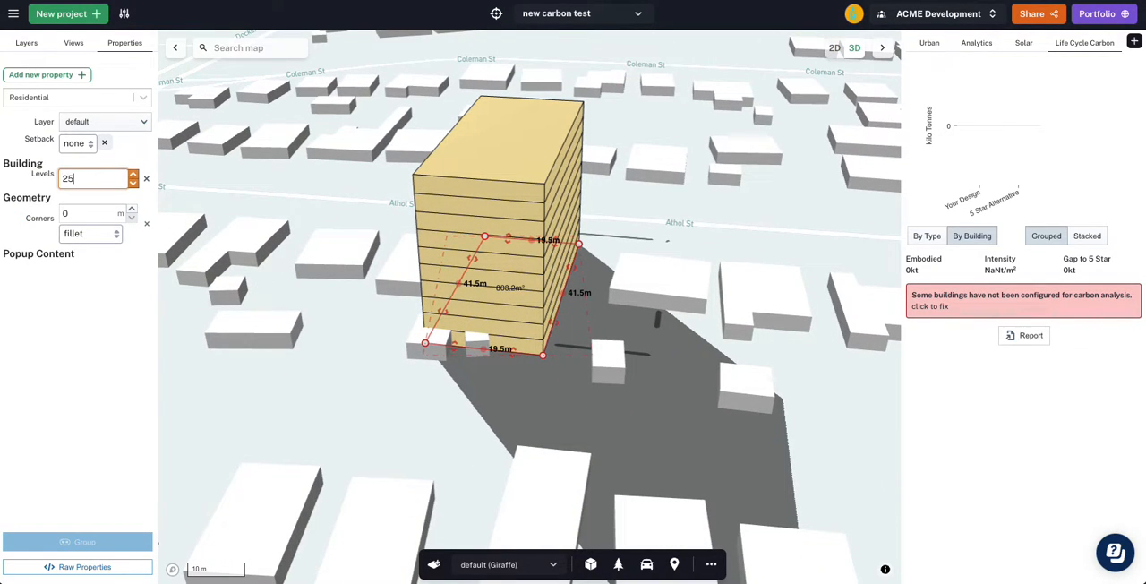
left_click(39, 188)
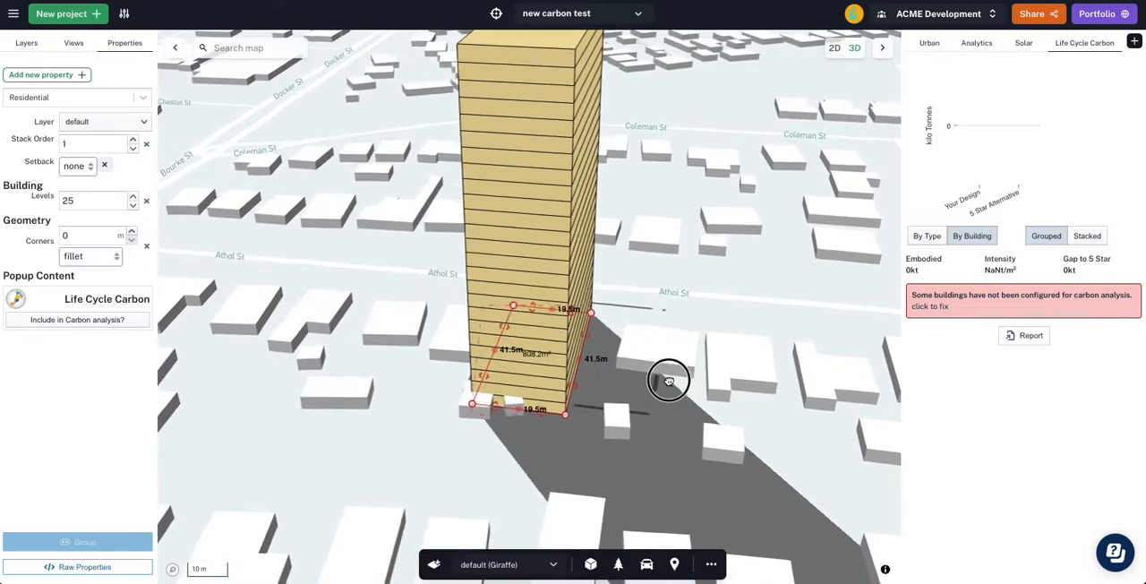
- Add a Floor to Floor property to the residential building and set it to 3.2 m
left_click(38, 76)
type("floor")
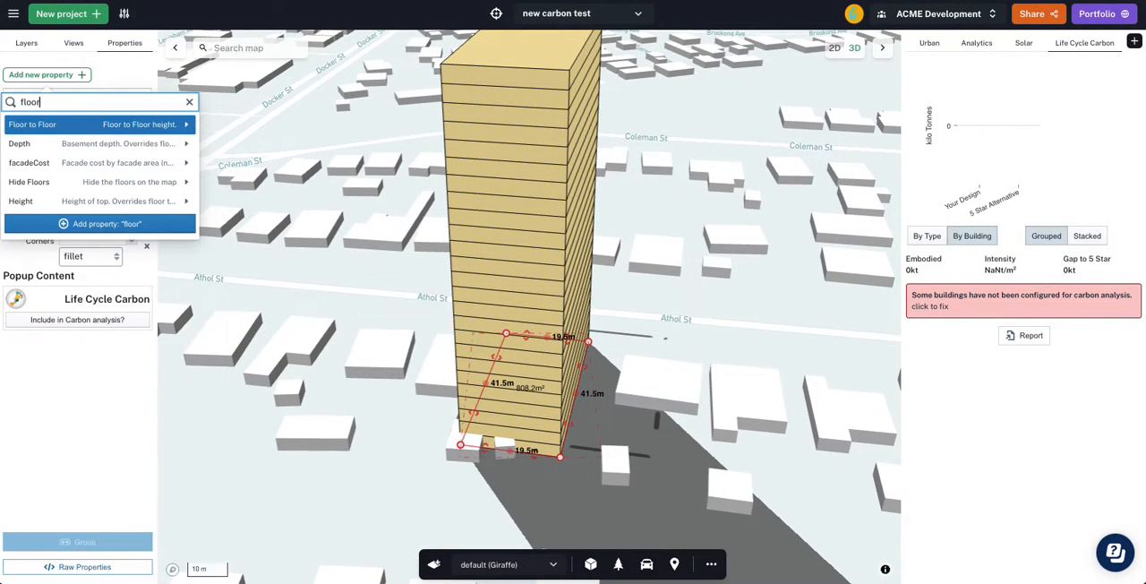
left_click(118, 126)
double_click(80, 224)
type("3.2")
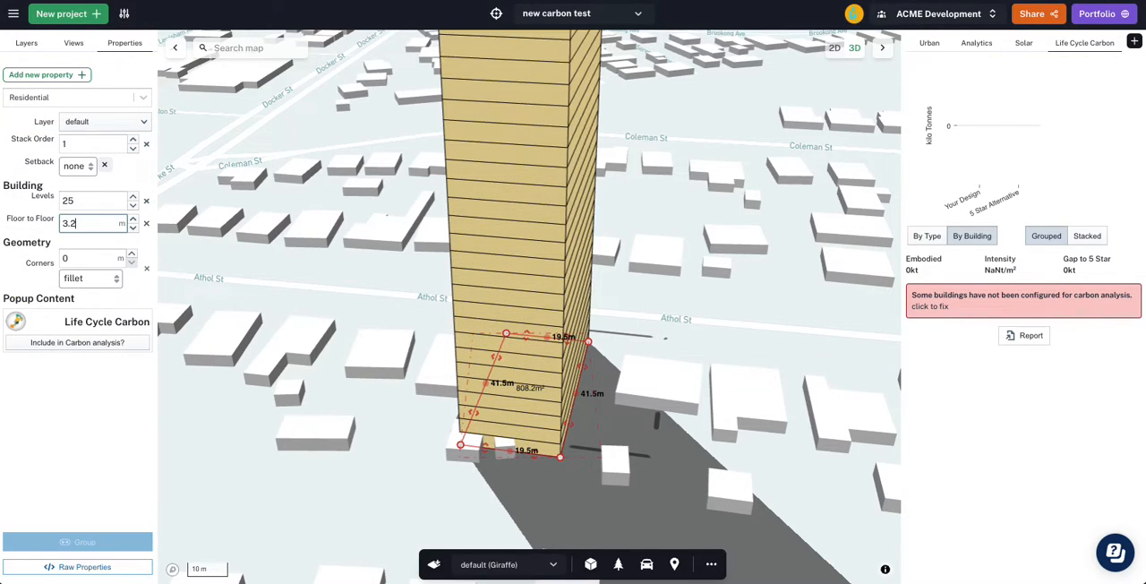
- Add a Label property to the residential building
left_click(42, 76)
type("label")
left_click(51, 125)
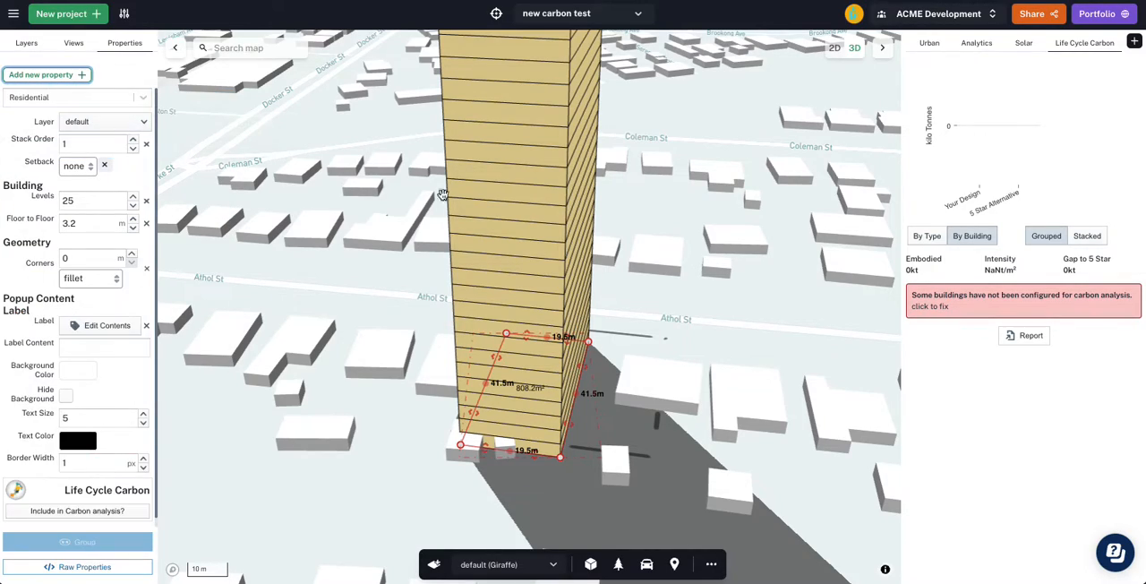
left_click(94, 327)
left_click(34, 171)
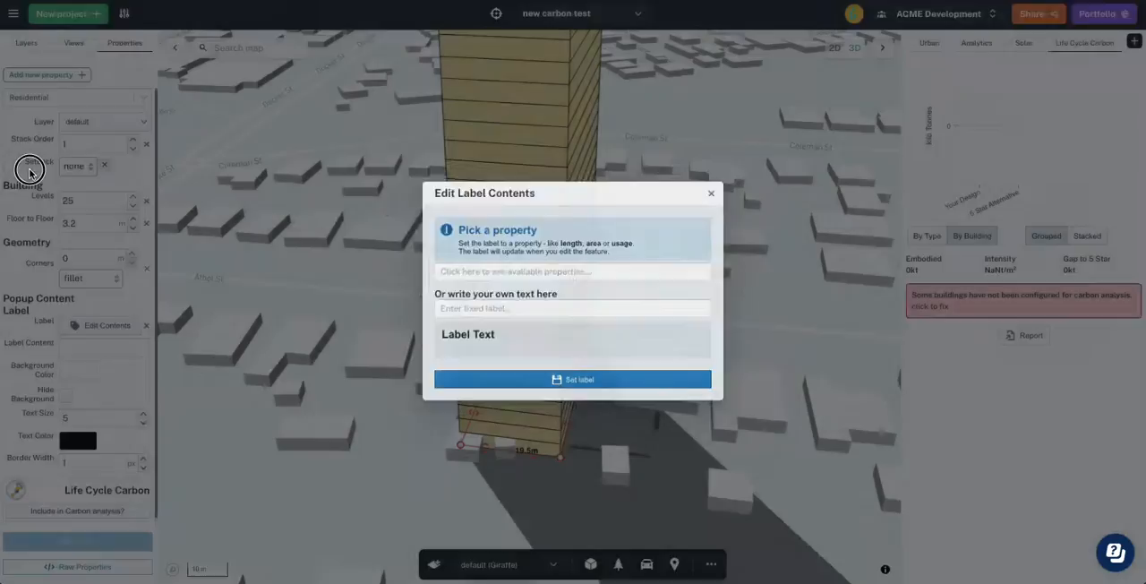
- Add a Building ID property to the residential building
left_click(31, 77)
type("build")
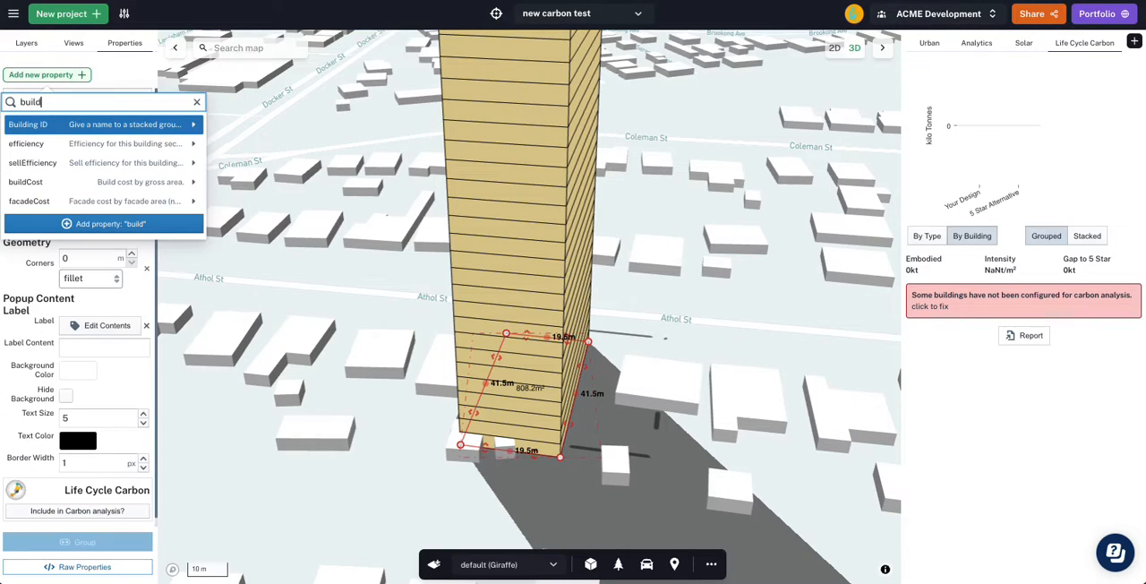
key("Return")
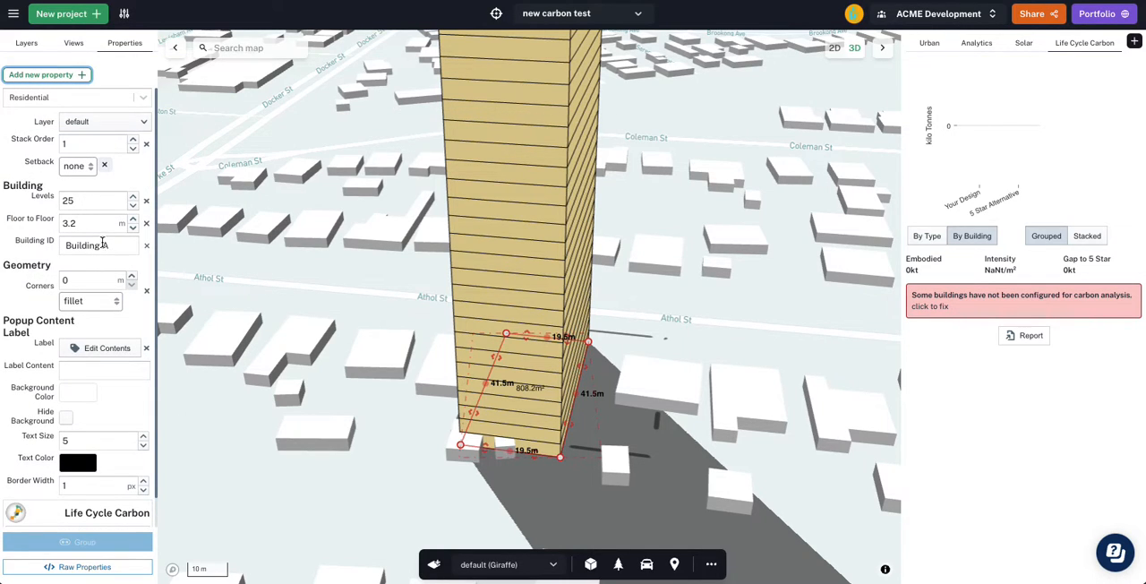
- Set the building's label contents to the Building ID property
left_click(115, 349)
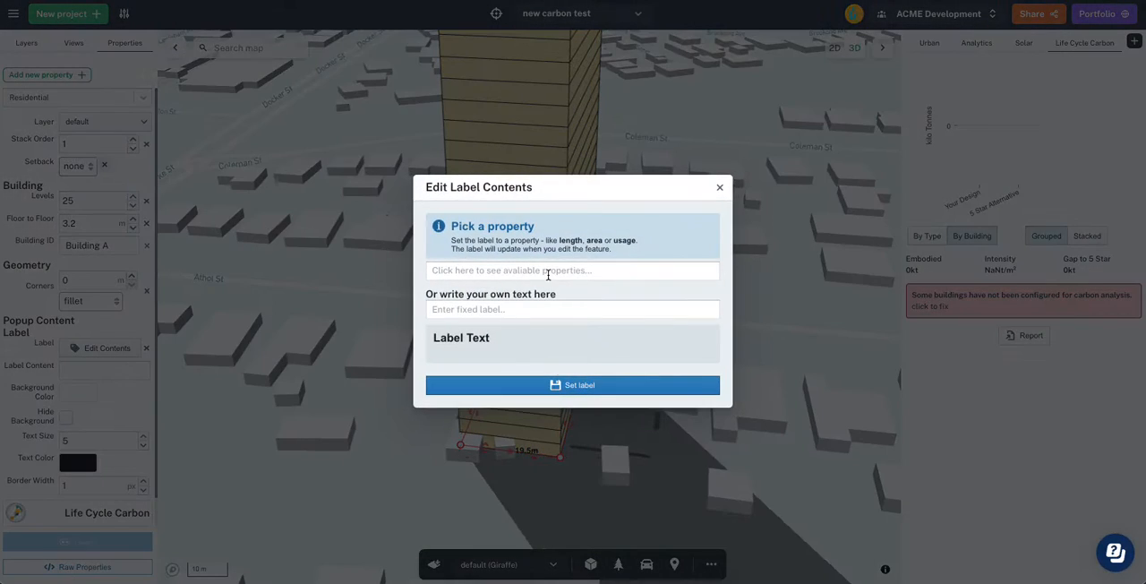
left_click(549, 271)
left_click(752, 34)
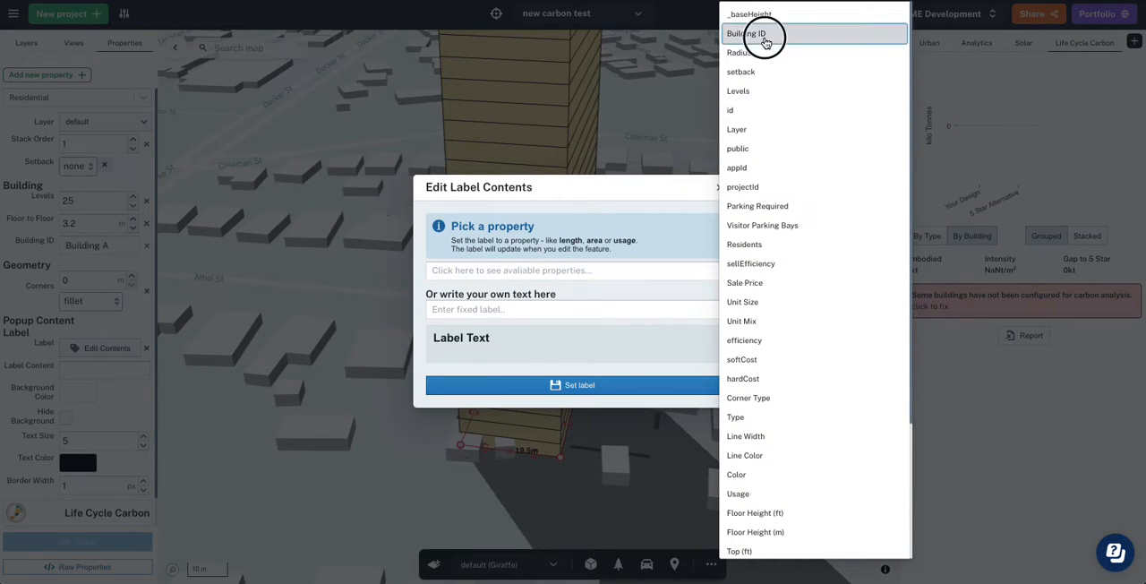
left_click(462, 399)
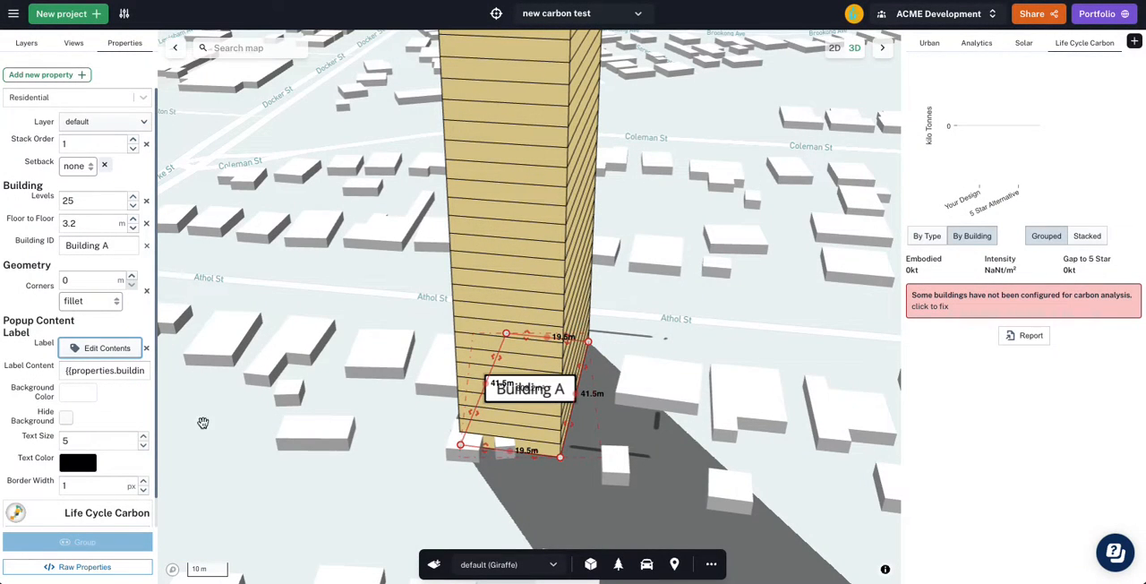
- Style the building label with border width 0, text size 4 and a hidden background, and deselect the building
left_click(143, 491)
left_click(142, 445)
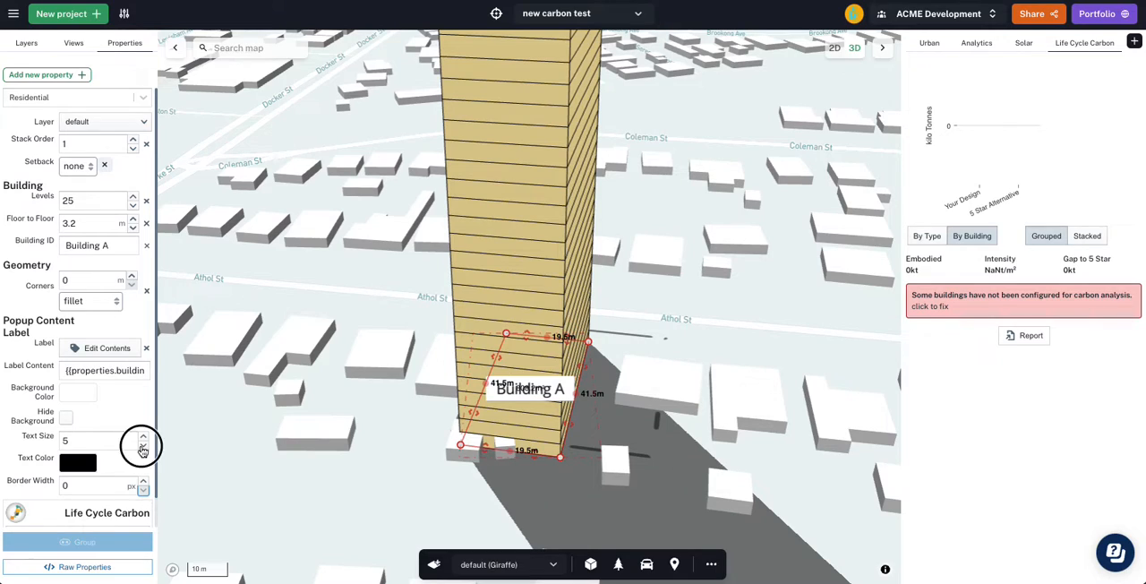
left_click(143, 445)
left_click(66, 417)
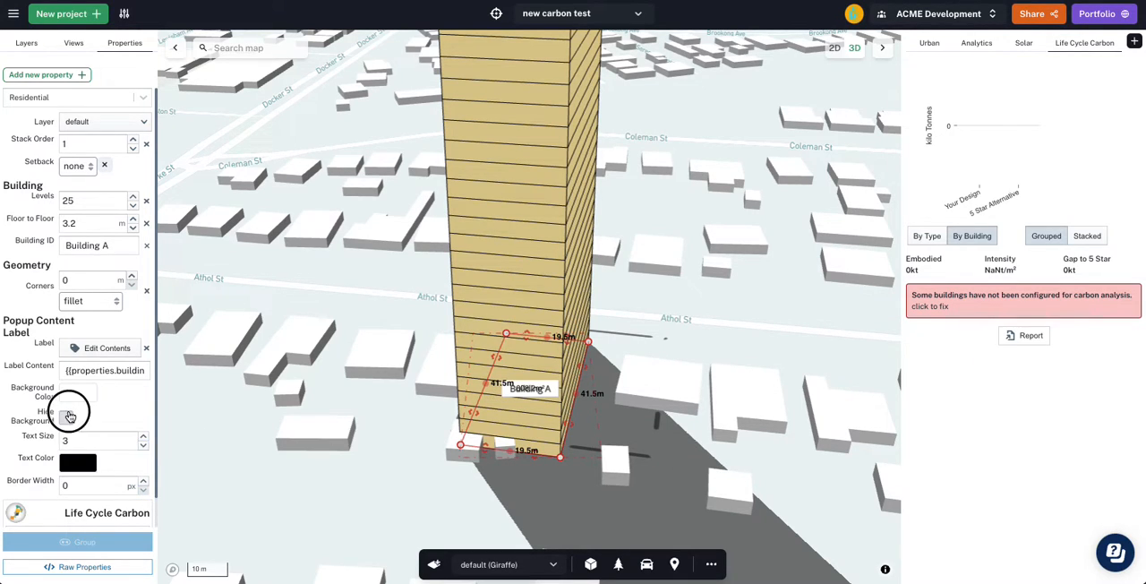
left_click(144, 437)
left_click(313, 417)
key("space")
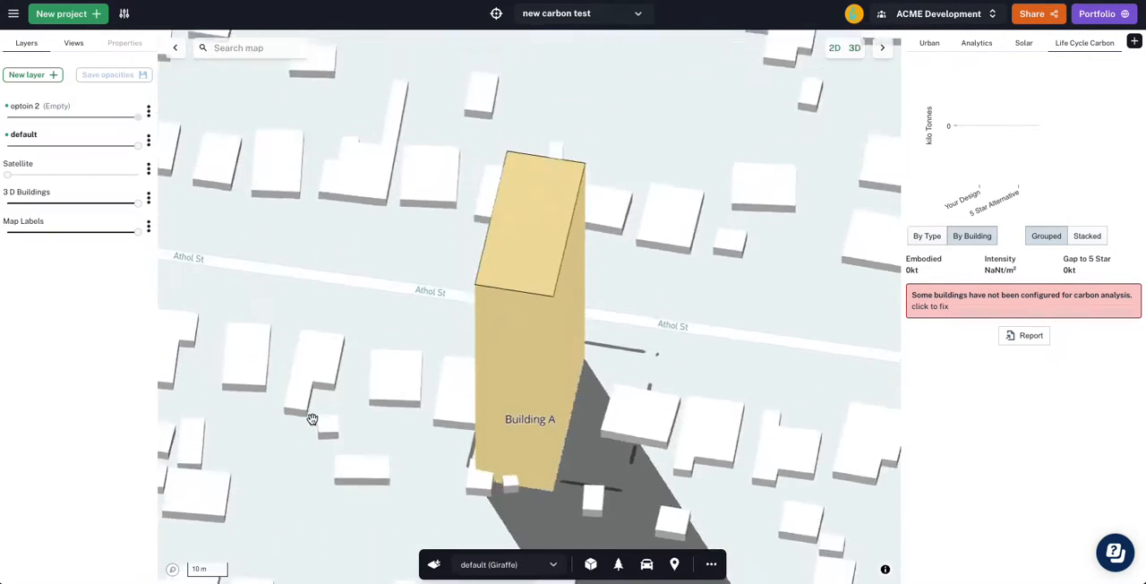
- Include the unconfigured Building A in the Life Cycle Carbon analysis and set its assessment mode to Detailed
scroll(397, 411, "down", 2)
left_click_drag(686, 427, 663, 379)
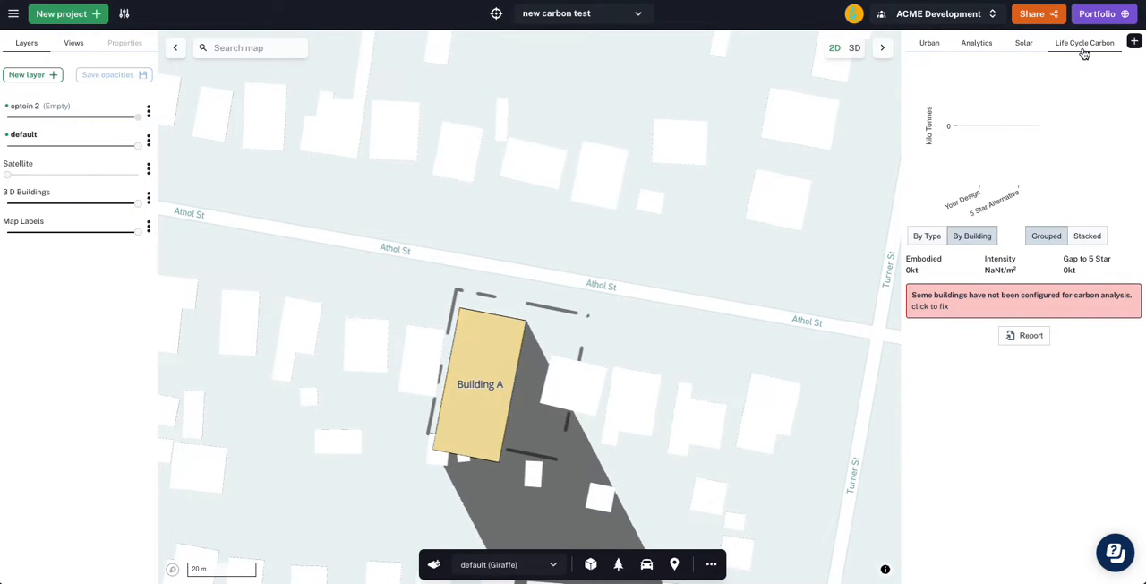
left_click(937, 307)
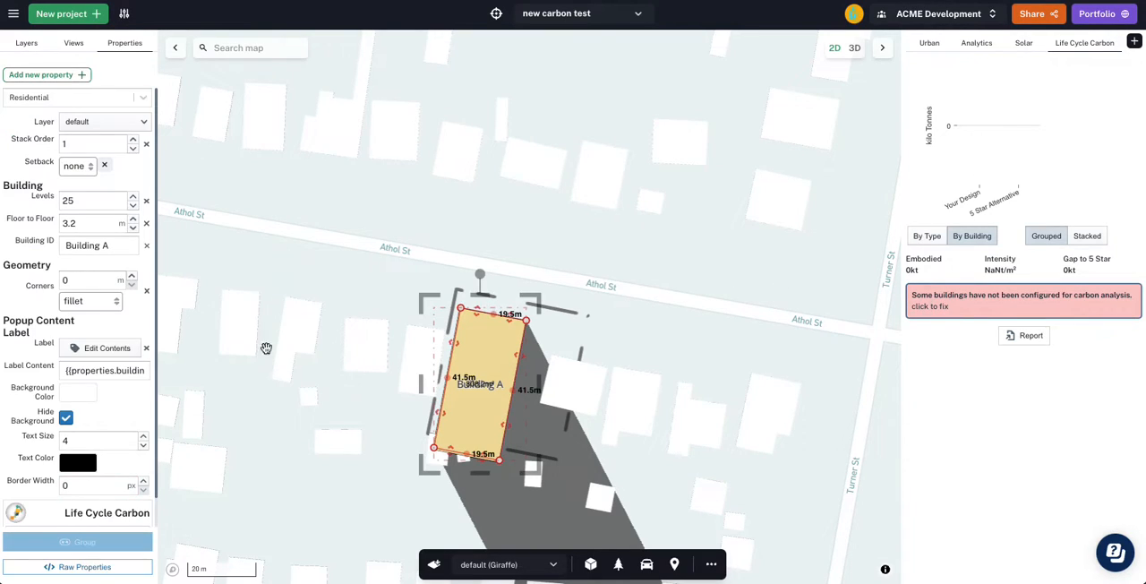
scroll(43, 302, "down", 1)
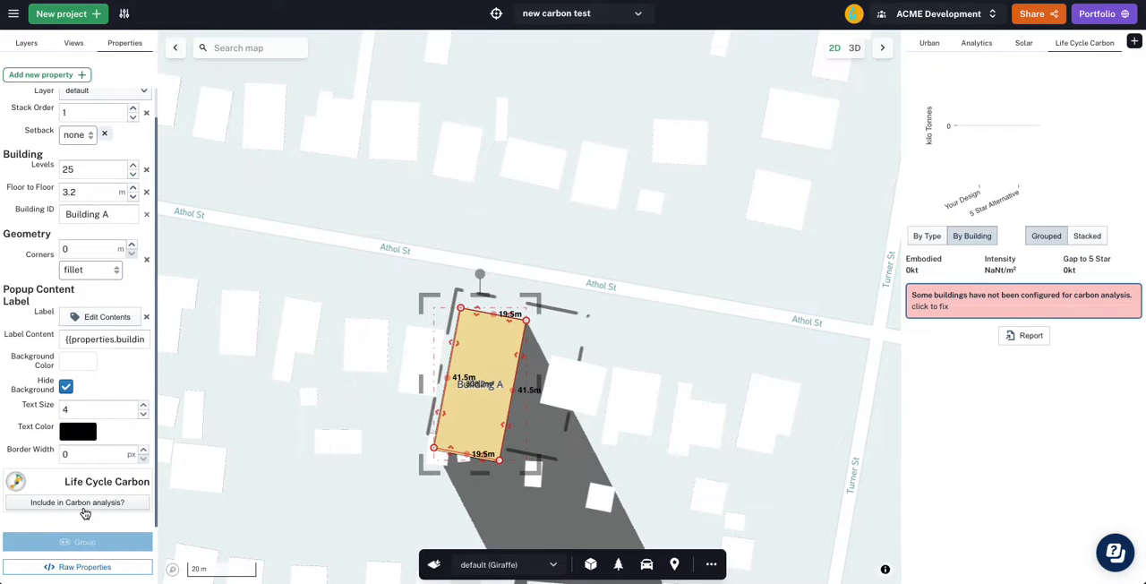
left_click(101, 503)
scroll(85, 364, "down", 2)
left_click(124, 447)
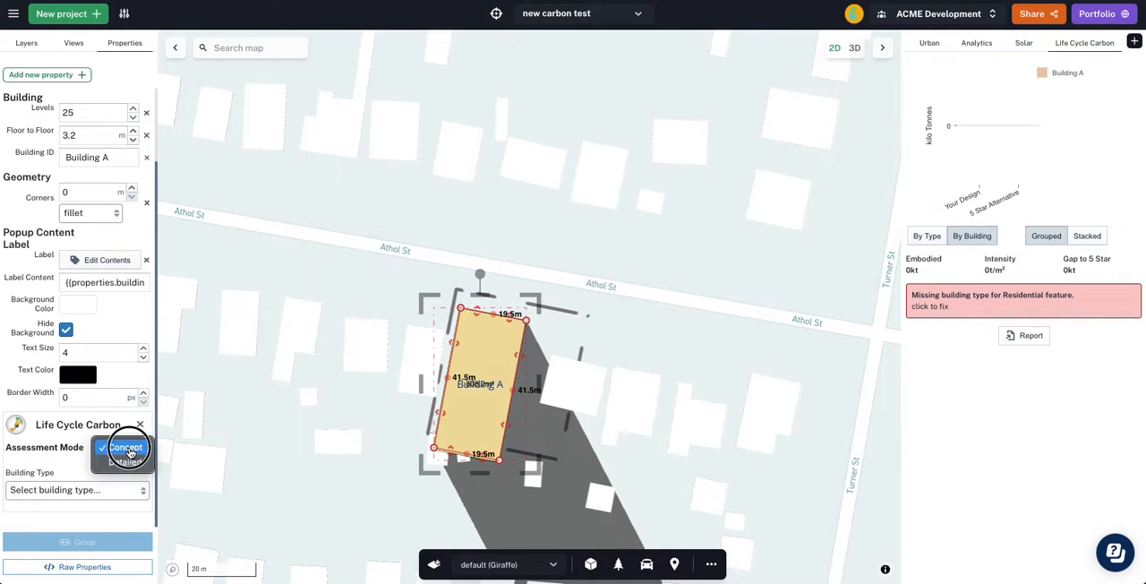
left_click(123, 461)
- Set Building A's carbon building type to Class 2 Multi-Residential - Premium (>25m) and its region to Australia
scroll(80, 309, "down", 5)
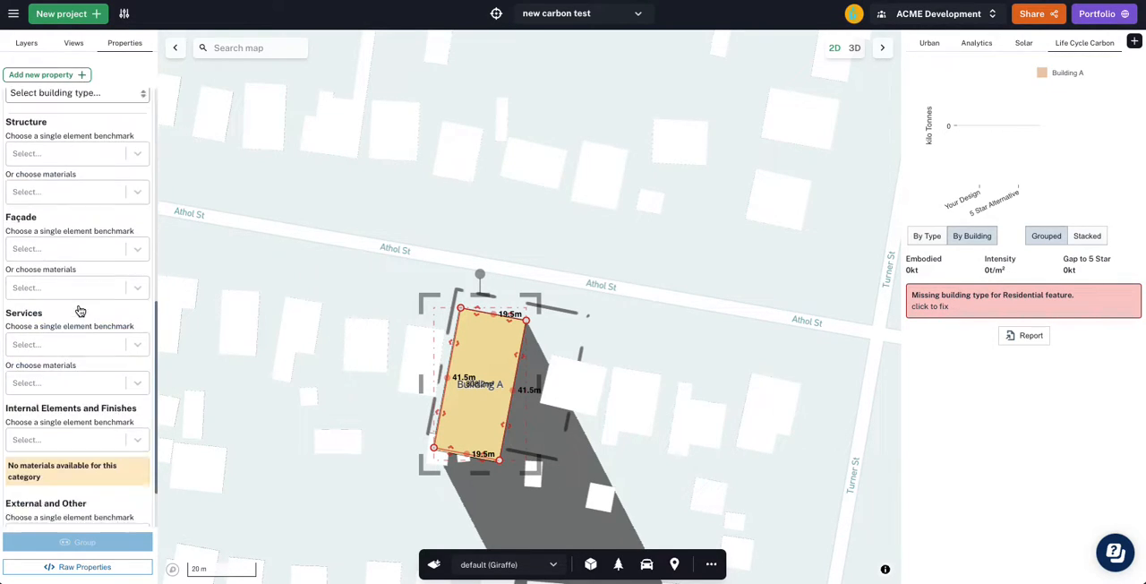
scroll(80, 309, "up", 1)
left_click_drag(298, 353, 319, 367)
left_click(855, 49)
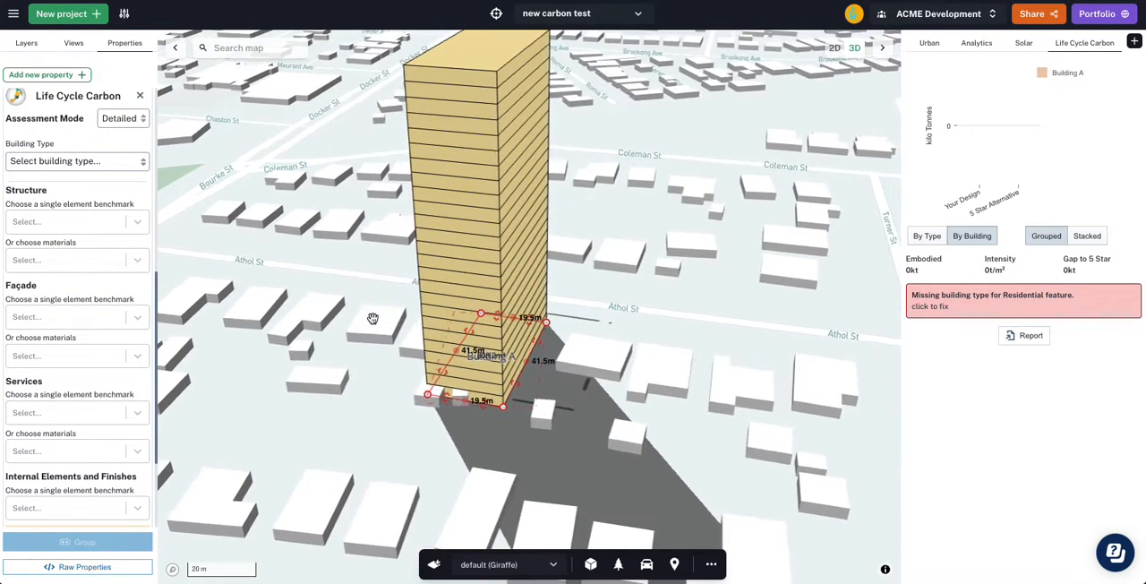
left_click(108, 161)
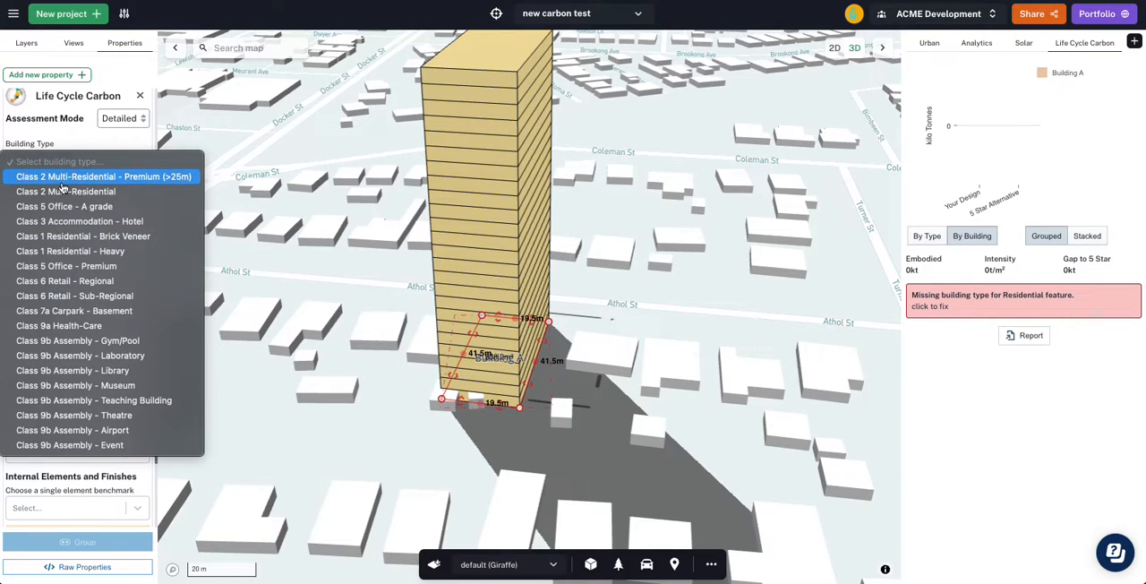
left_click(159, 182)
left_click(45, 205)
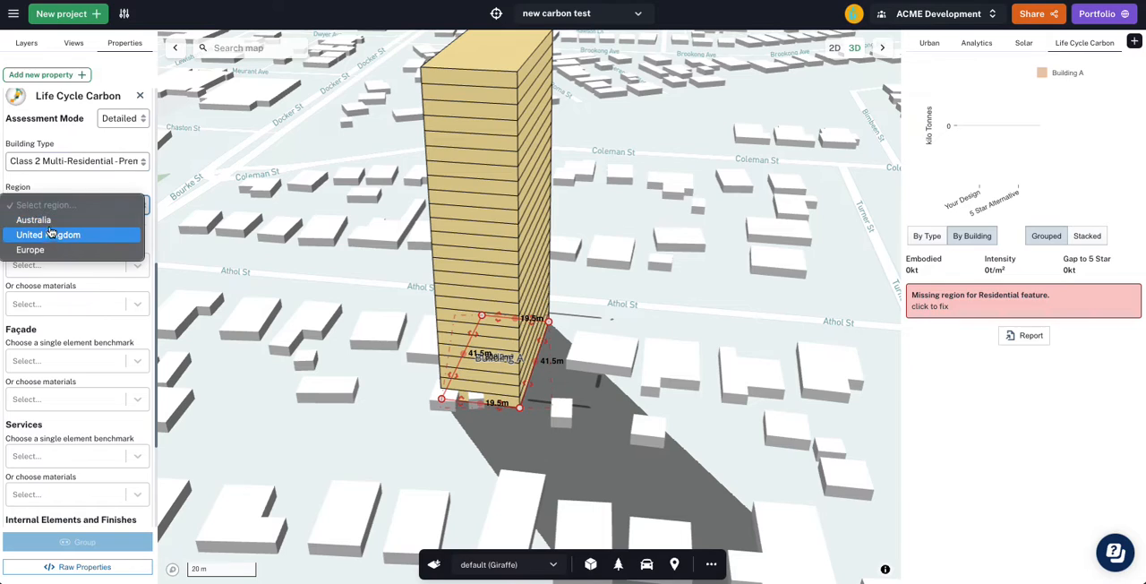
left_click(48, 221)
left_click(81, 186)
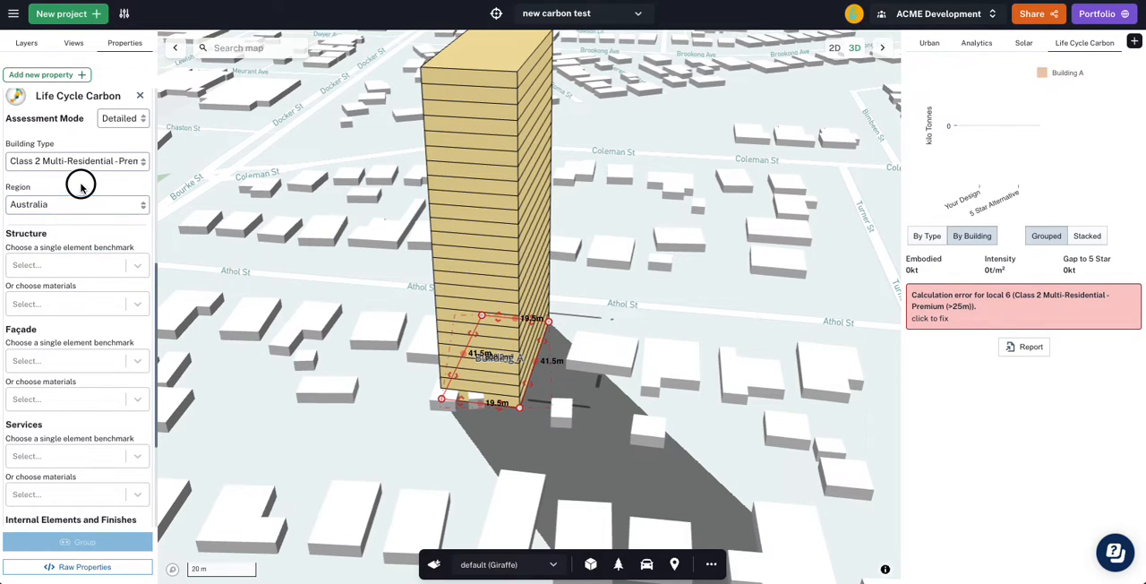
- Set the Structure benchmark to Class 2 Residential - Premium (>25m) - AU: 3 Star - Structure Average Practice
right_click_drag(633, 319, 627, 323)
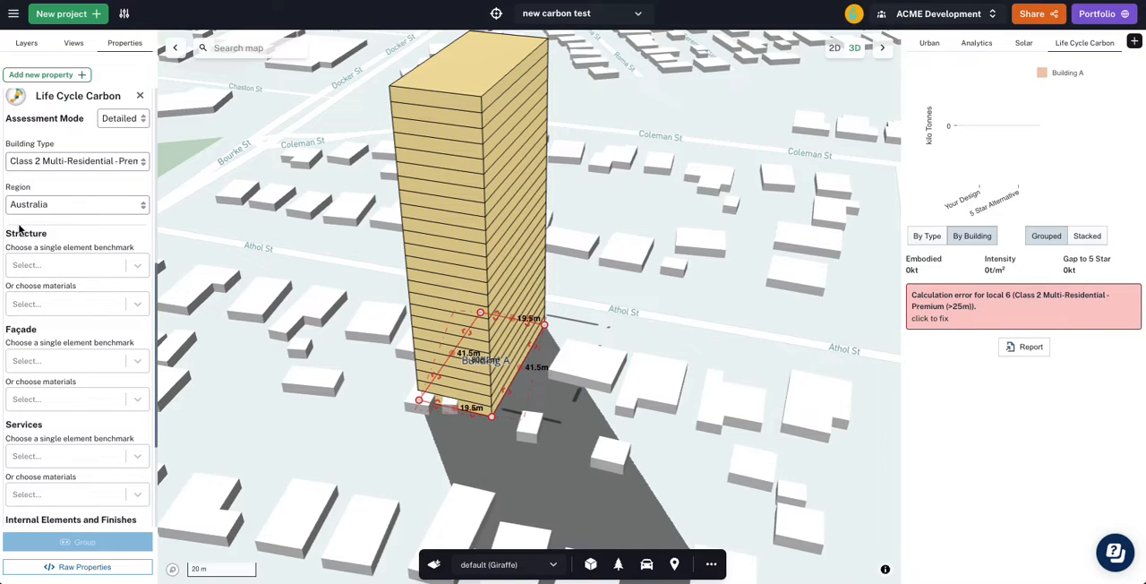
scroll(36, 353, "down", 4)
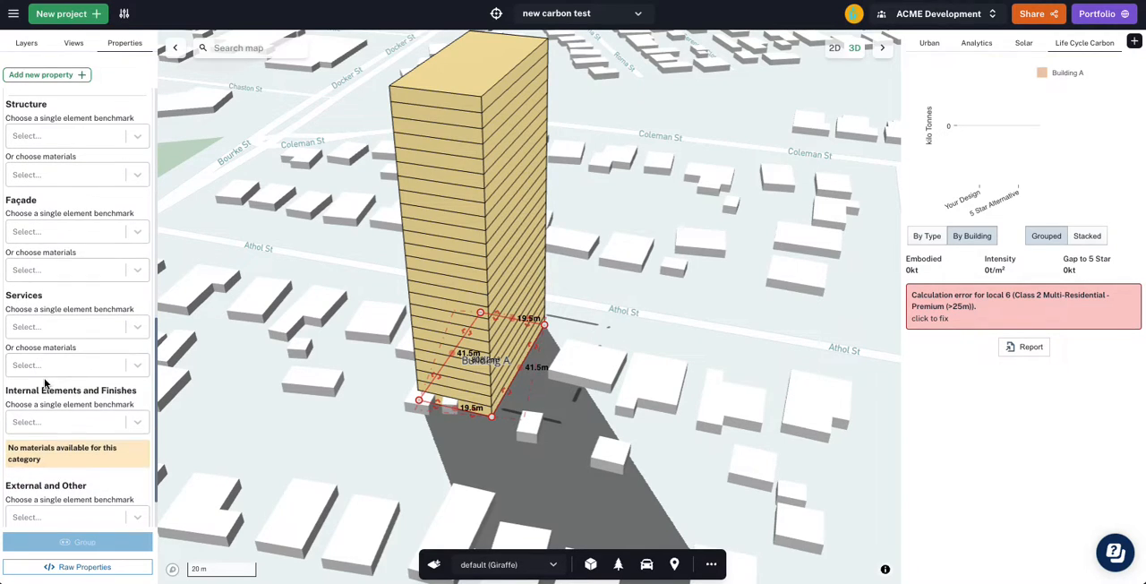
scroll(45, 383, "down", 1)
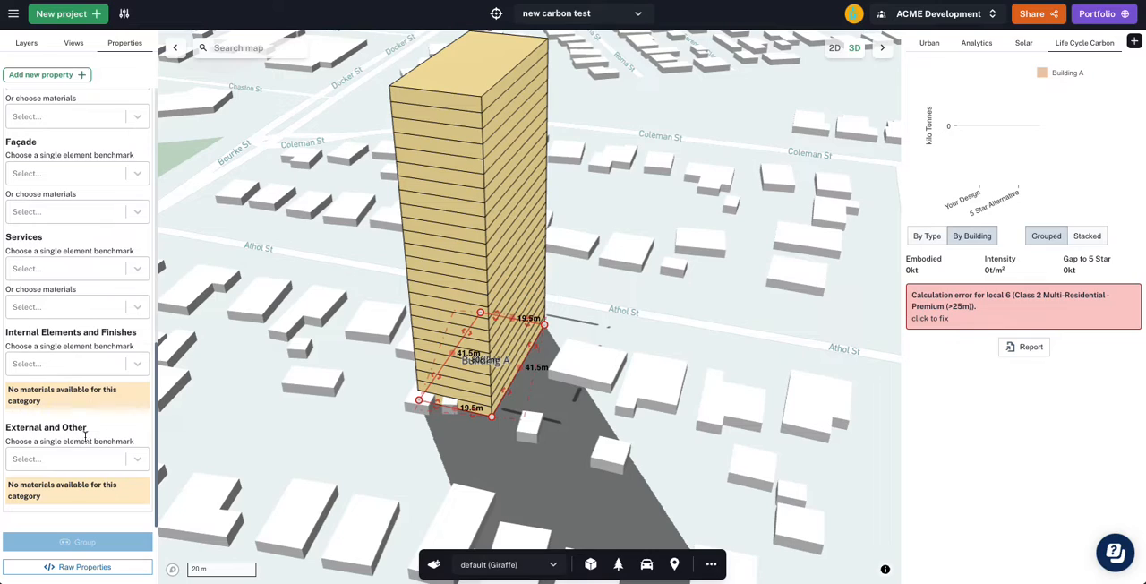
scroll(54, 269, "up", 2)
scroll(63, 224, "up", 1)
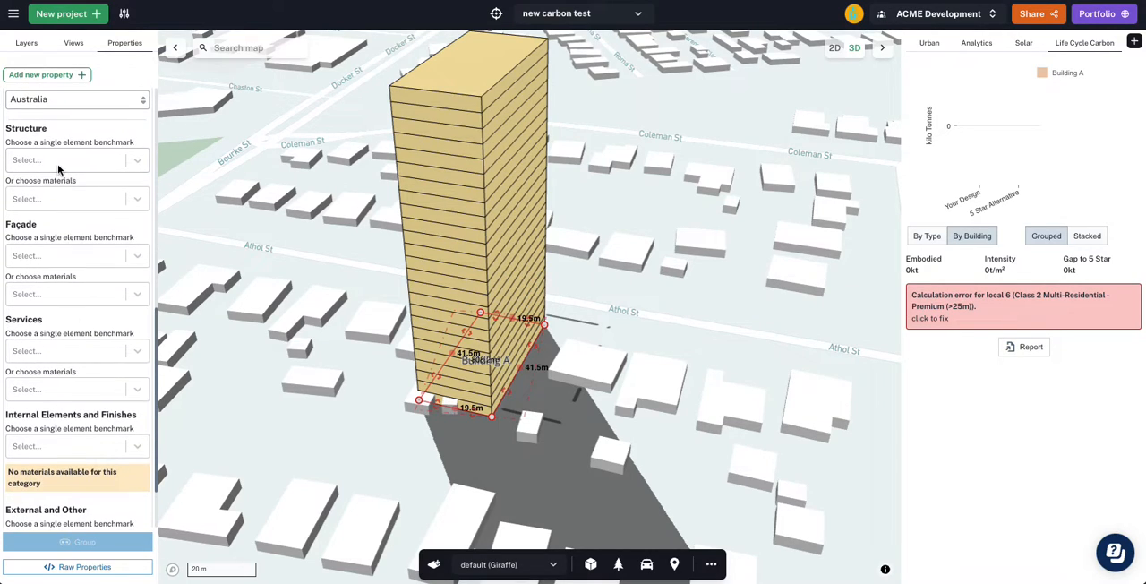
left_click(59, 167)
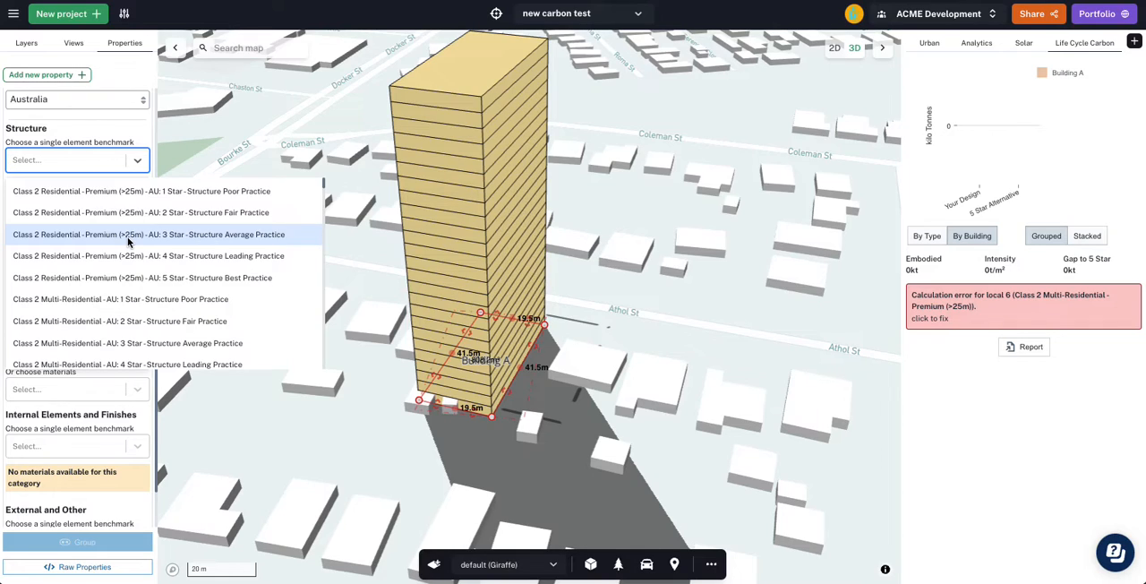
left_click(225, 234)
mouse_move(1028, 110)
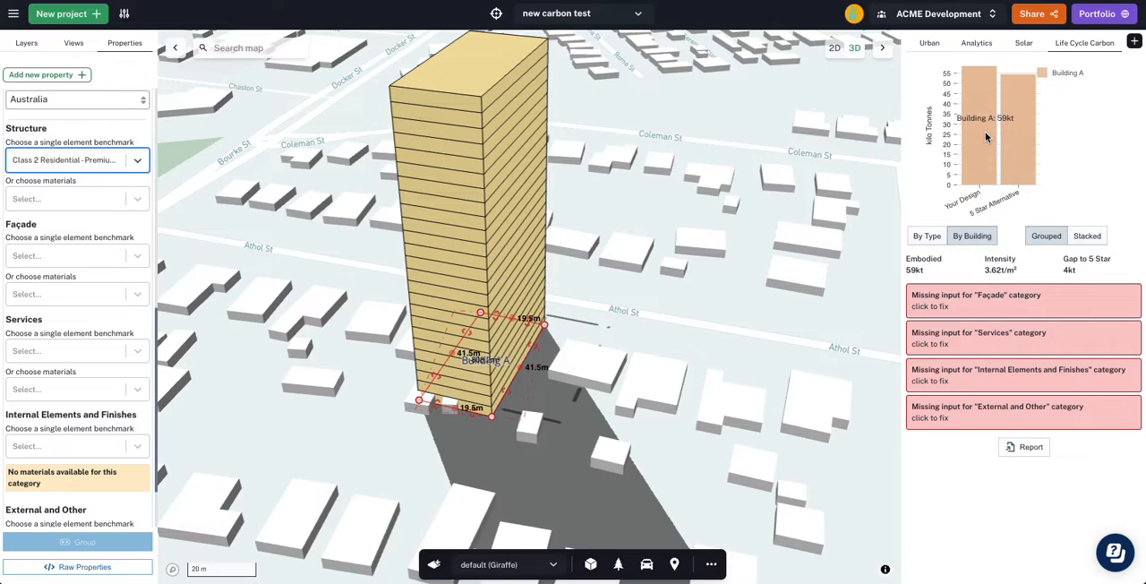
- Replace the Structure benchmark with the material Conventional Concrete: Class 2 Residential
left_click(51, 165)
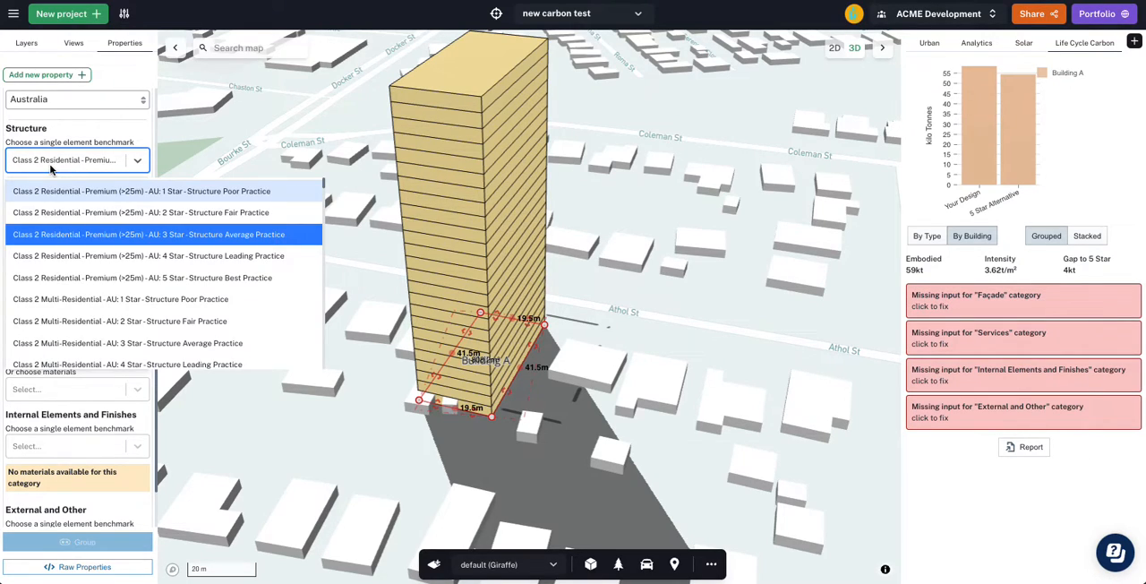
left_click(82, 158)
left_click(74, 192)
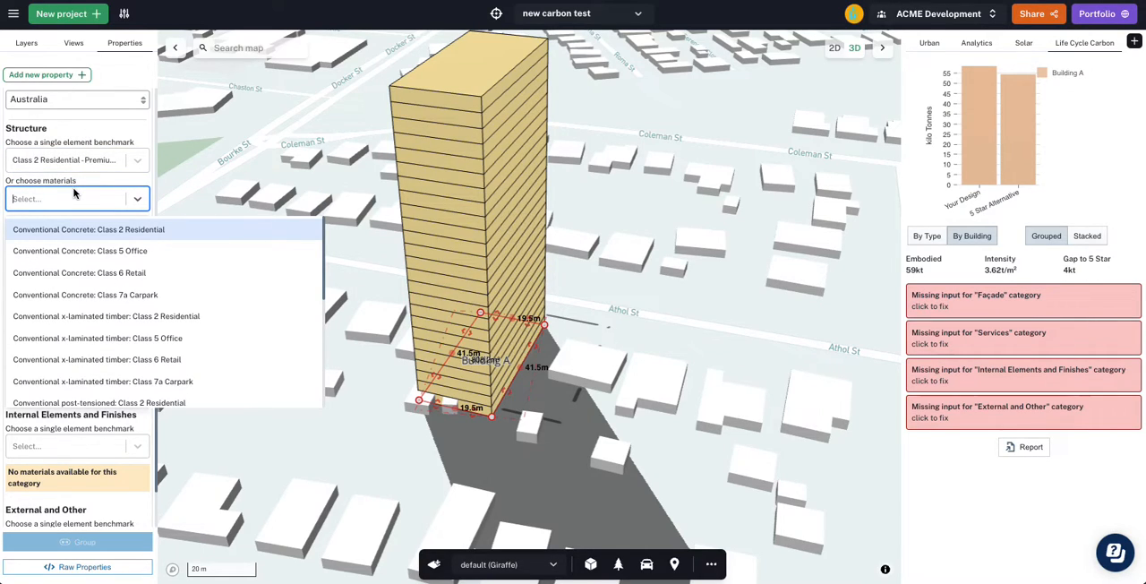
type("class 2")
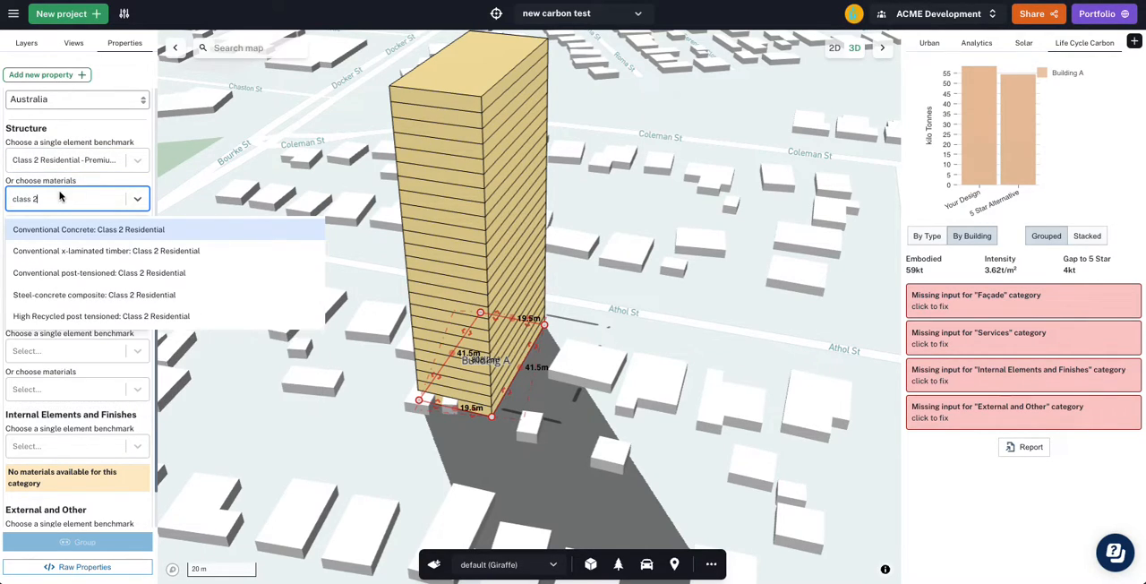
left_click(95, 229)
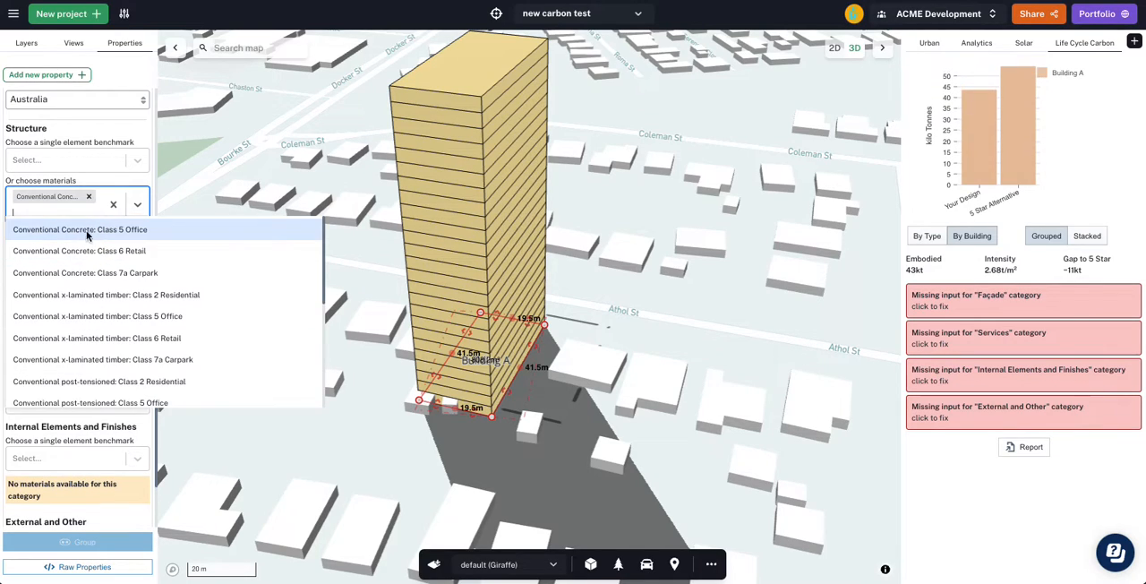
left_click(81, 182)
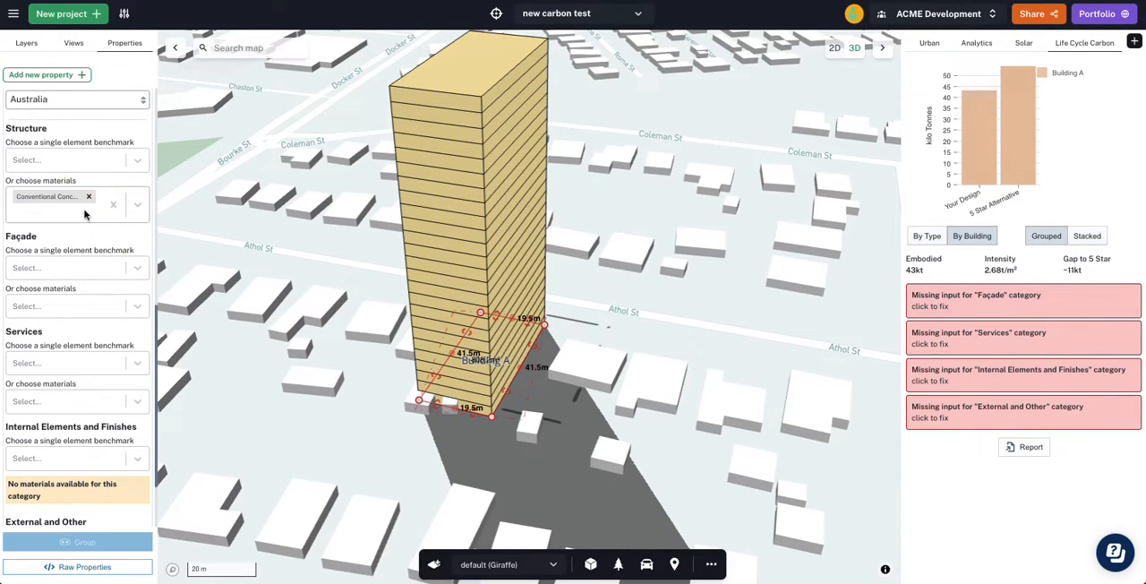
- Set the Façade material to Double Glazed curtain wall 8/12/6 with 85% fenestration - China Manufactured: Class 2 Residential
left_click(73, 306)
type("class 2")
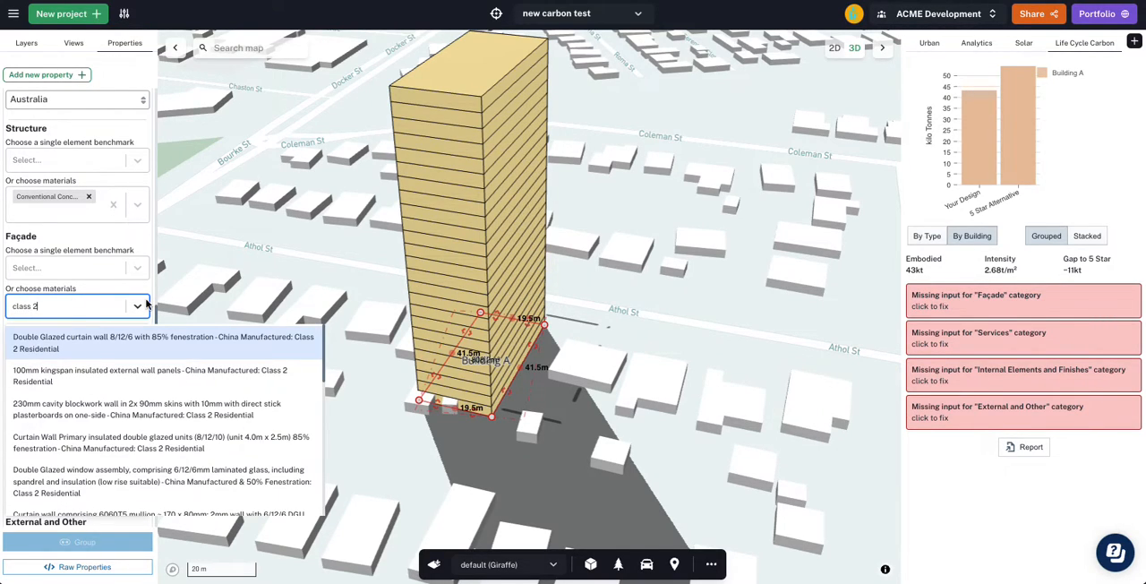
left_click(99, 348)
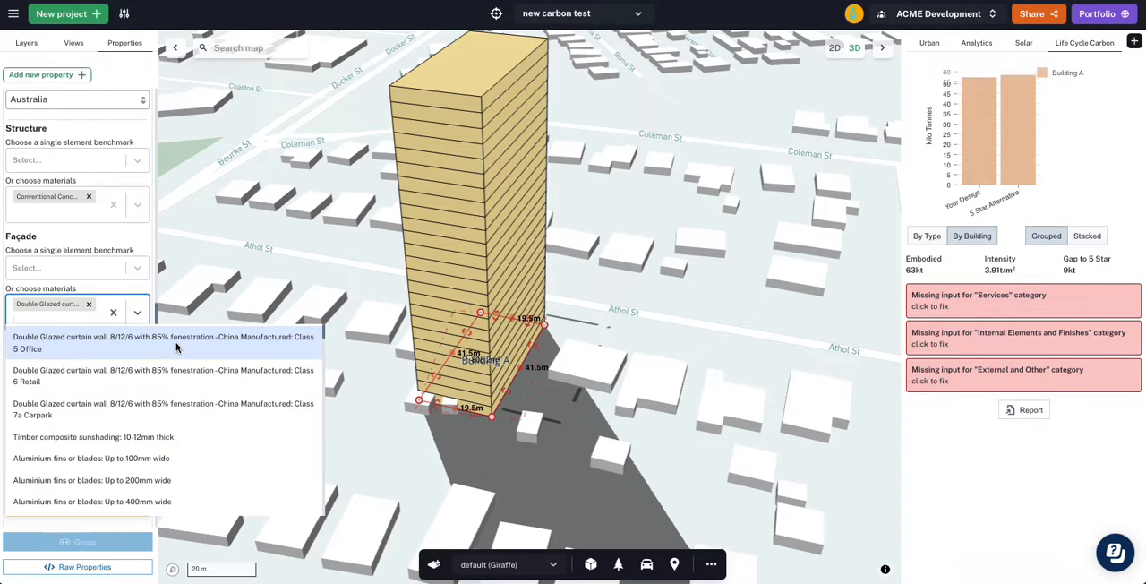
left_click(133, 292)
- Set the Services material to VAV Conventional - Metal Duct: Class 2 Residential
left_click(62, 418)
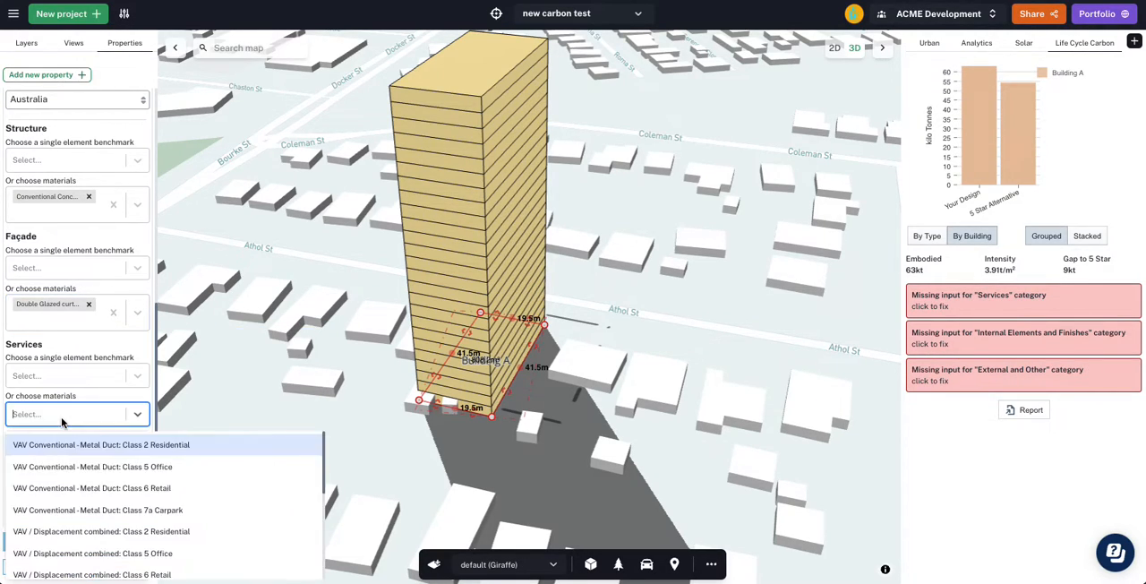
type("class 2")
left_click(168, 453)
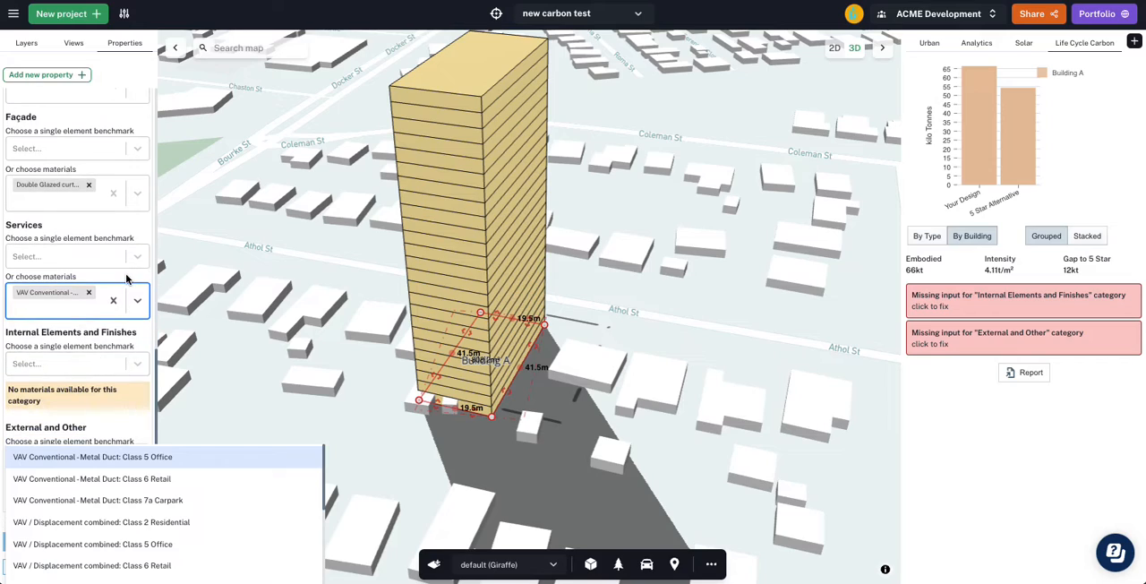
left_click(126, 280)
- Set the Internal Elements and Finishes and the External and Other benchmarks to Class 2 Residential - Premium (>25m) - AU: 3 Star Average Practice, then deselect the building
left_click(78, 364)
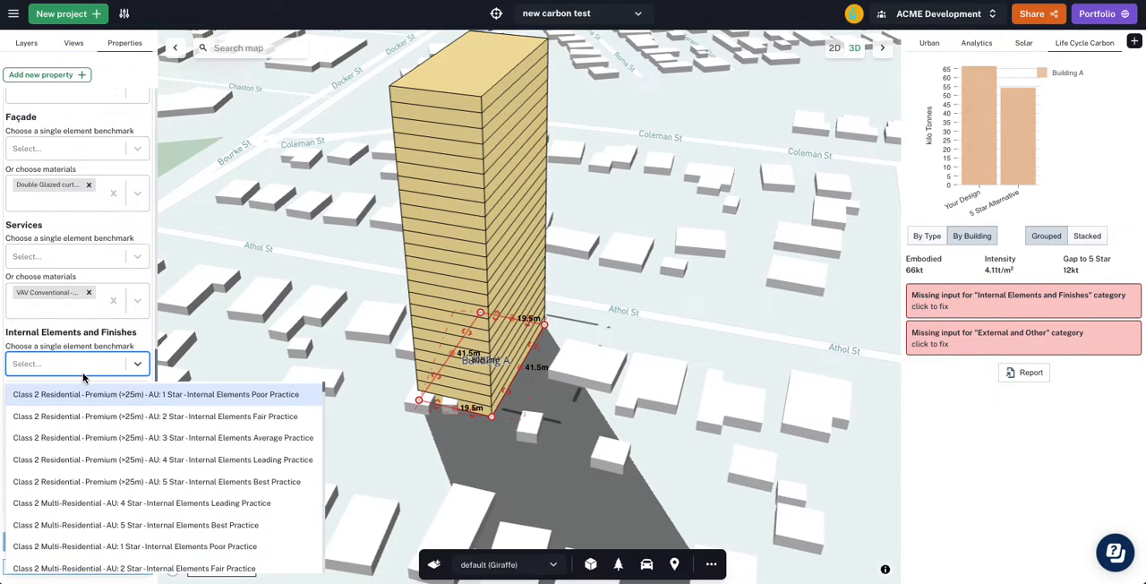
left_click(135, 437)
left_click(135, 455)
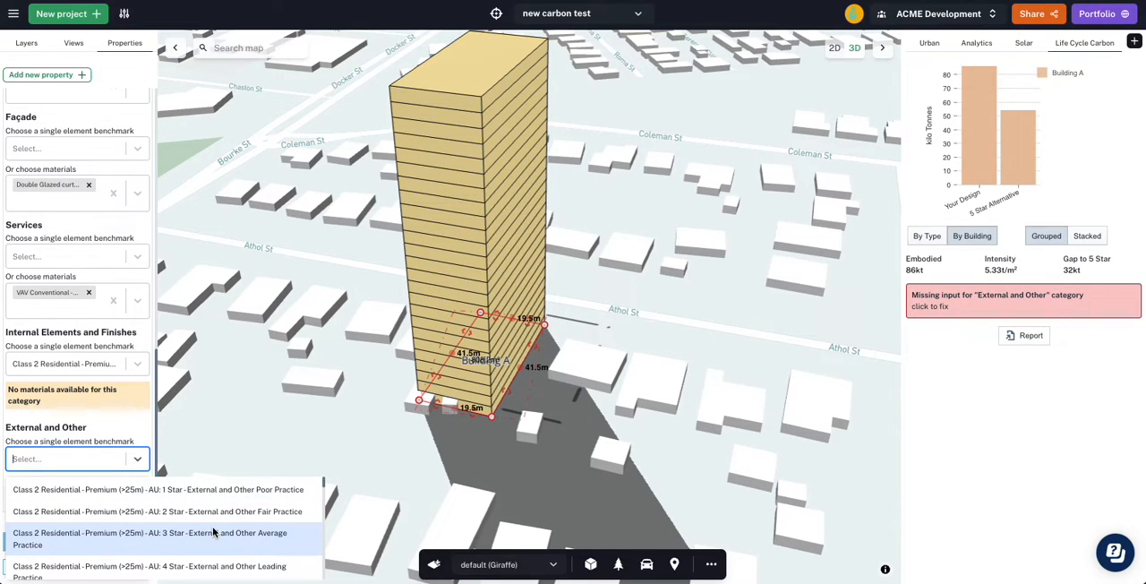
left_click(119, 538)
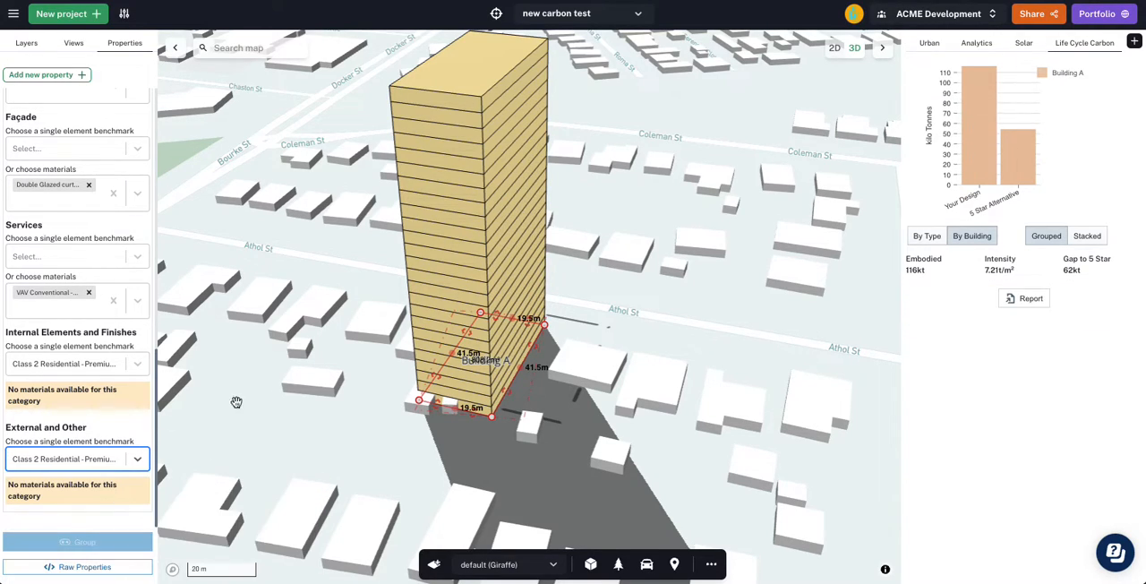
left_click(395, 466)
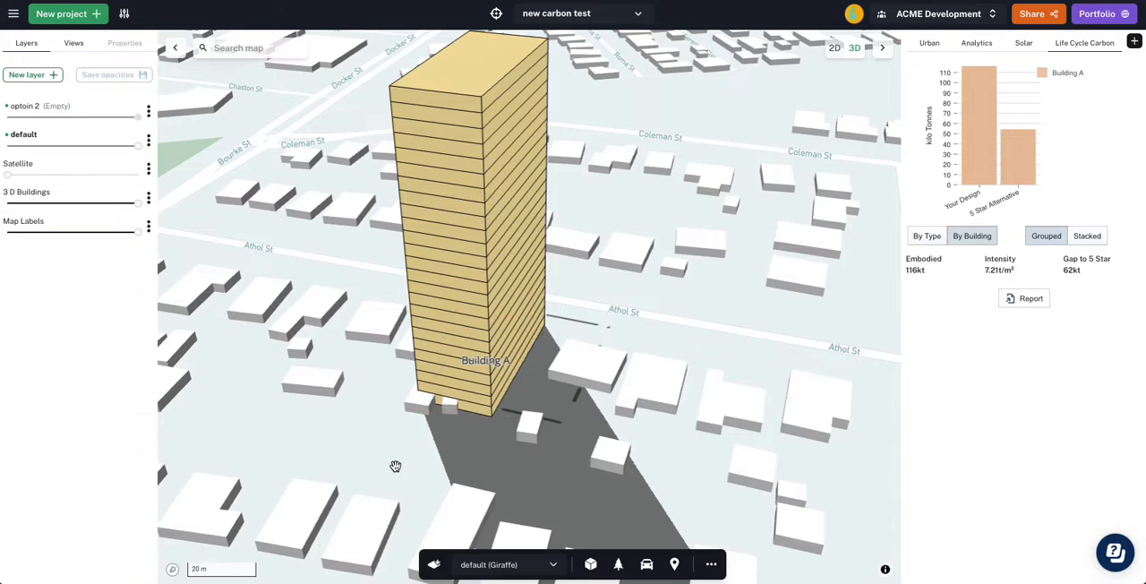
- Review Building A's life cycle carbon inputs and compare its embodied carbon with the 5 Star Alternative in the chart
right_click_drag(361, 427, 367, 429)
left_click(493, 374)
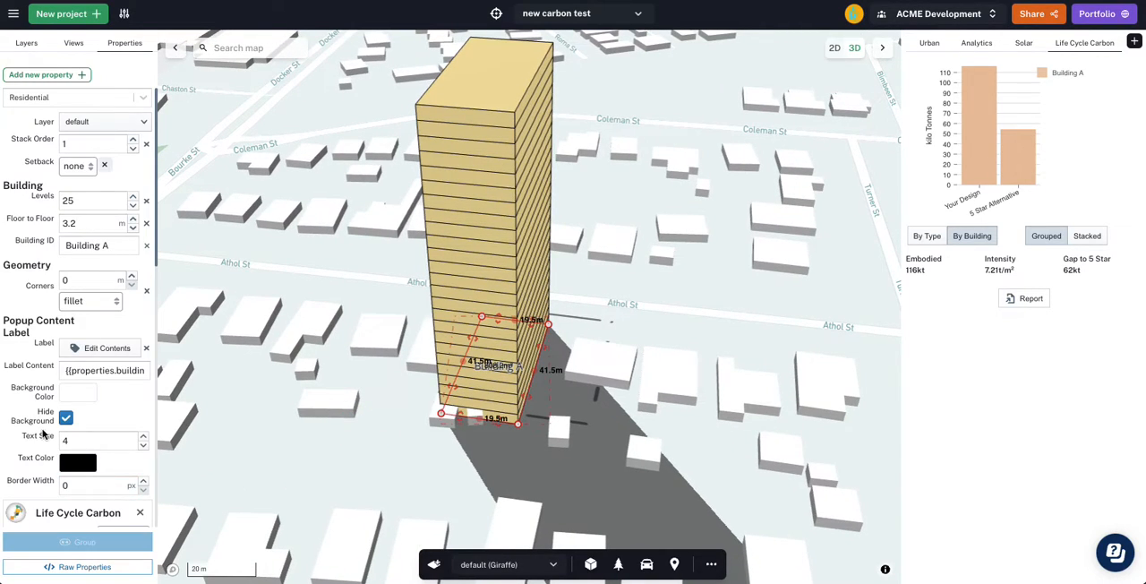
scroll(42, 433, "down", 2)
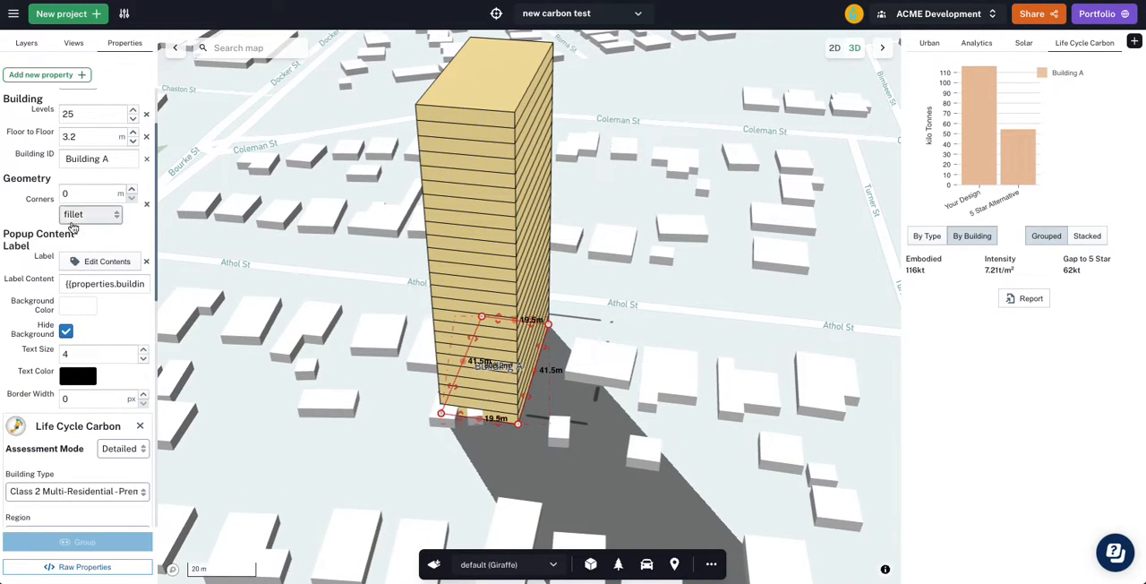
scroll(77, 208, "up", 1)
scroll(86, 366, "down", 6)
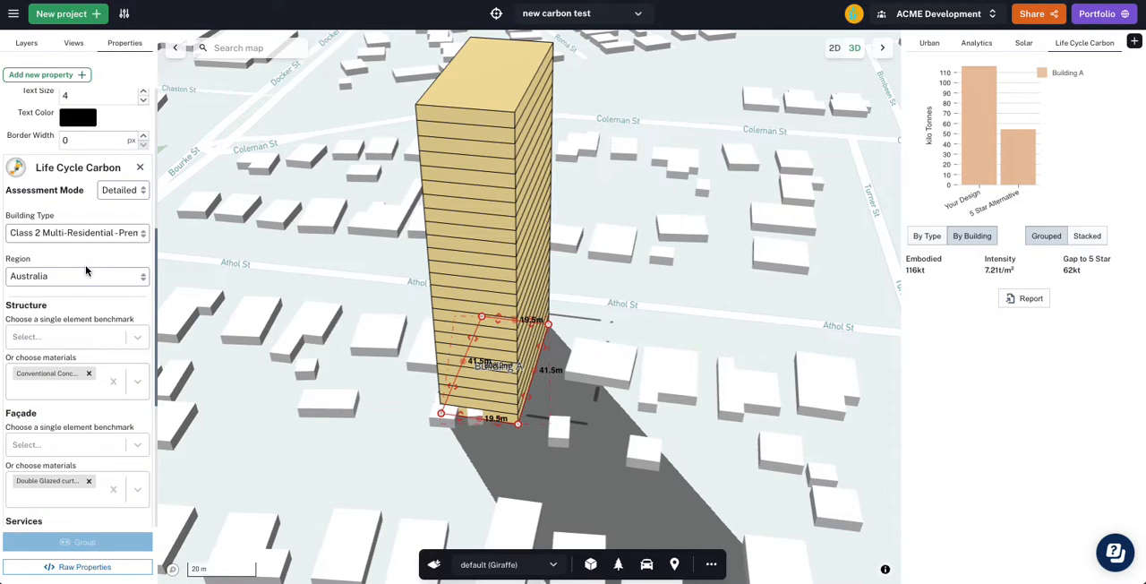
scroll(56, 478, "down", 6)
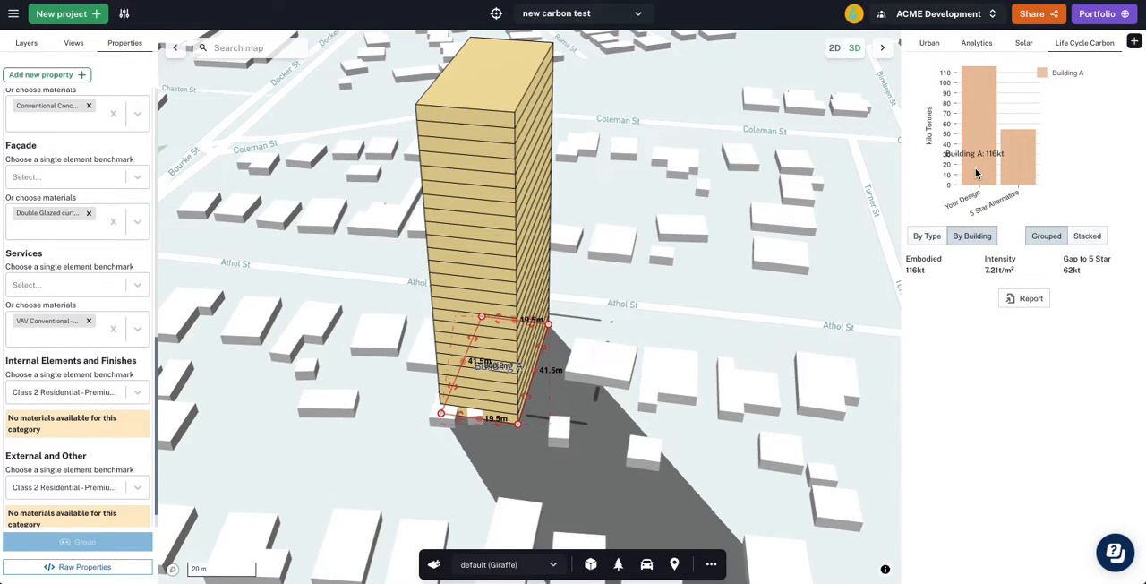
mouse_move(1028, 176)
left_click(637, 297)
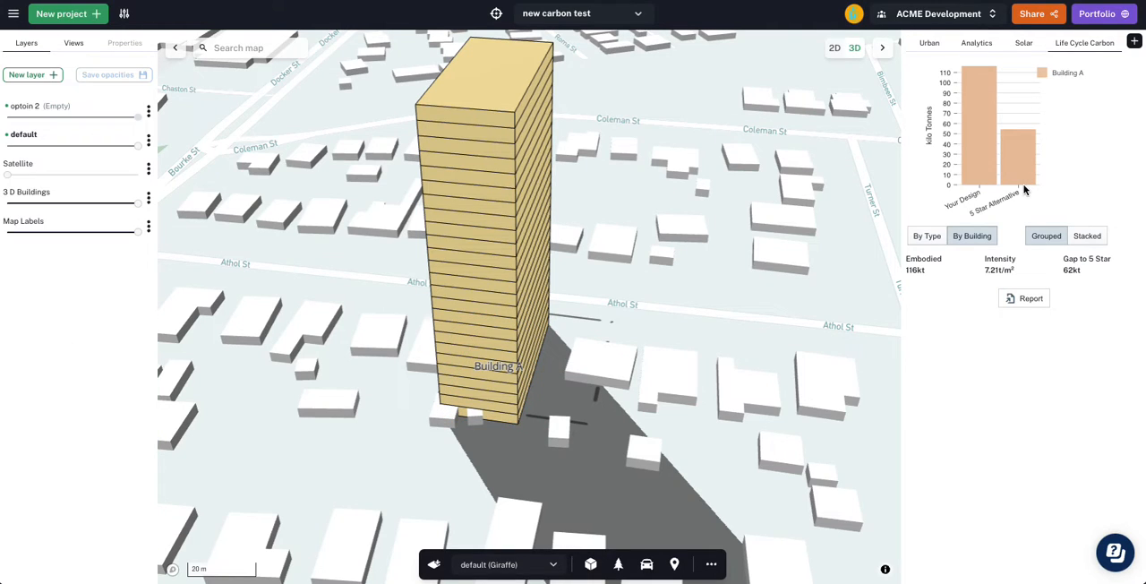
- Duplicate Building A and place the copy beside the original with a gap between the two towers
scroll(679, 291, "down", 2)
left_click(531, 356)
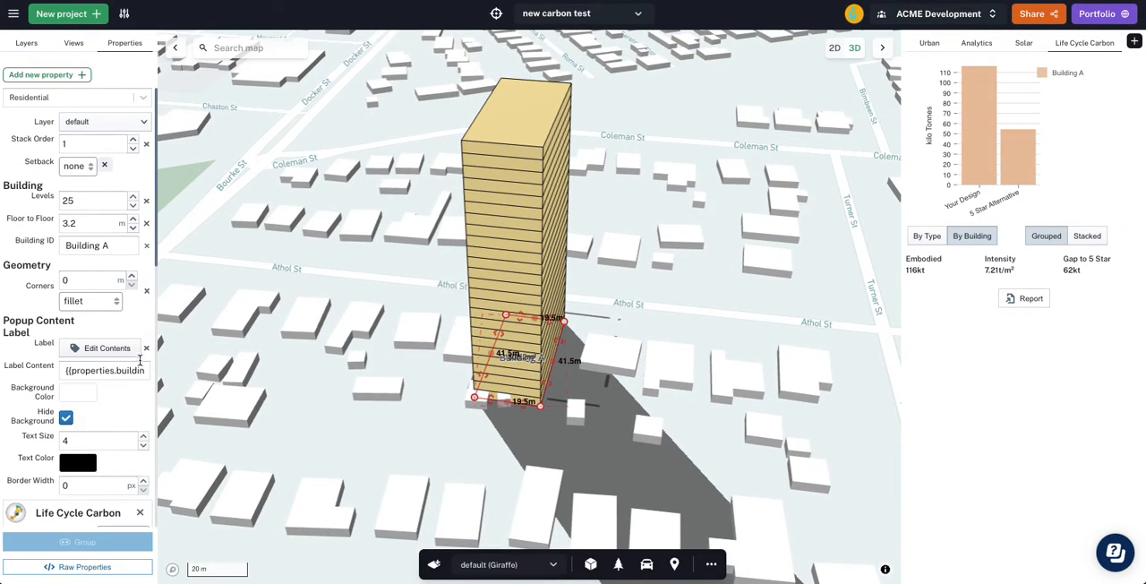
scroll(79, 365, "down", 5)
scroll(79, 366, "down", 1)
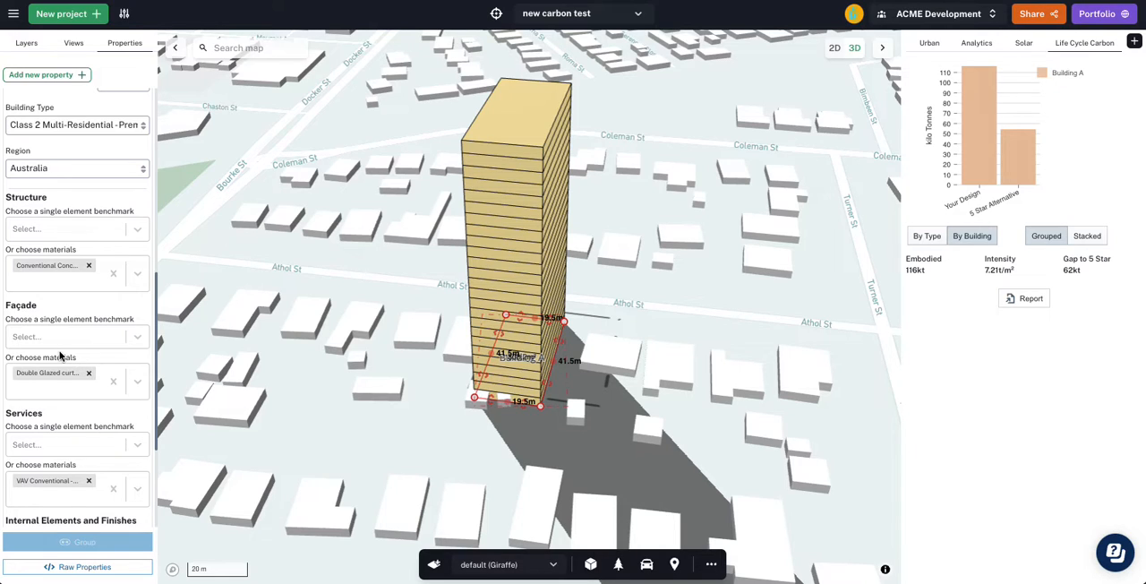
left_click_drag(639, 325, 621, 322)
left_click_drag(476, 359, 515, 360)
key("super+c")
key("super+v")
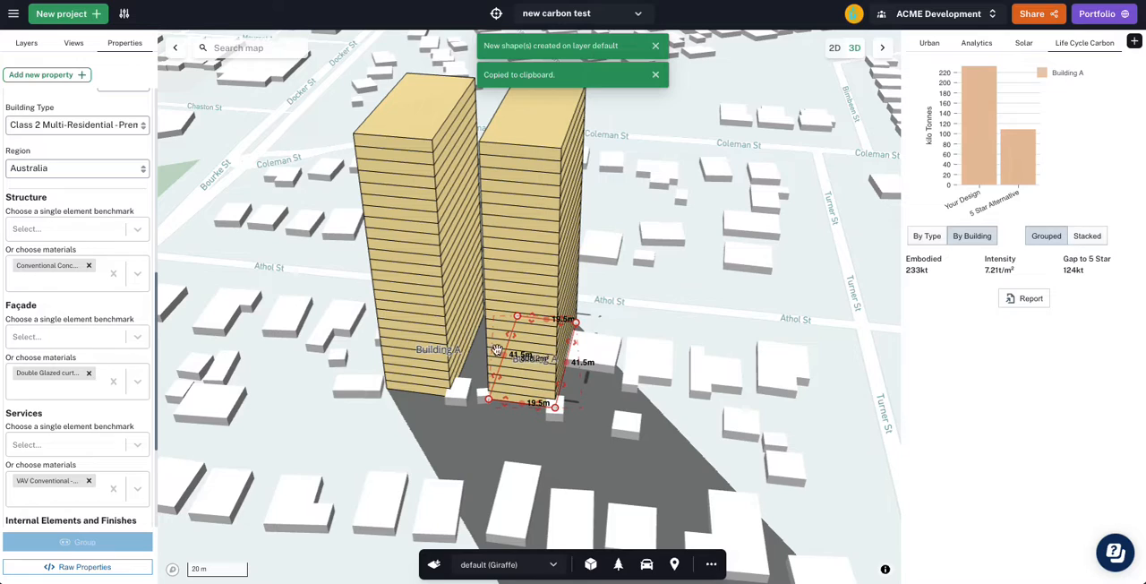
right_click_drag(583, 428, 484, 379)
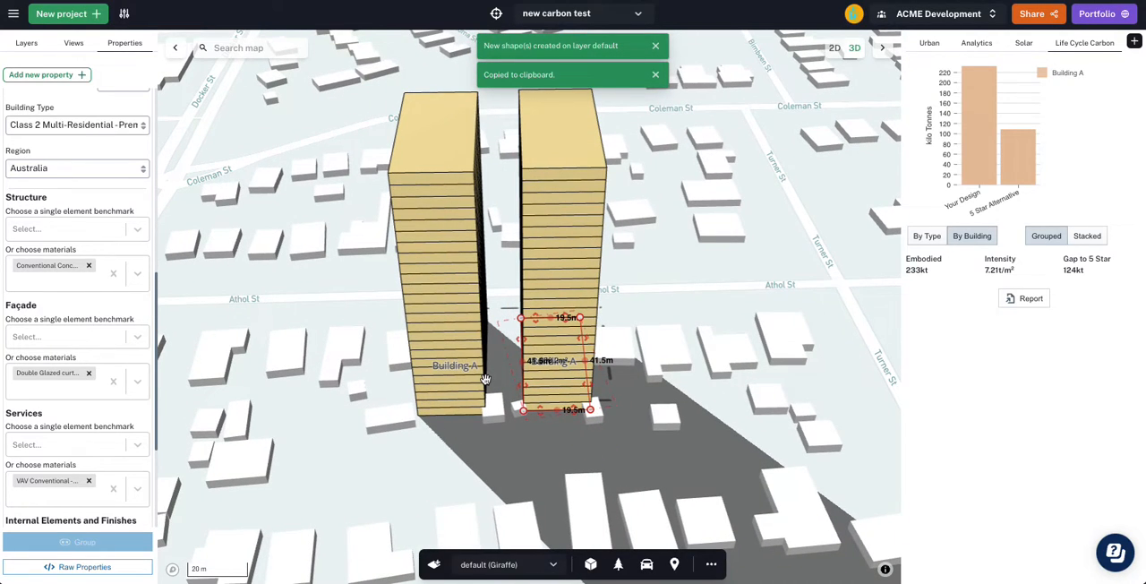
left_click_drag(554, 383, 582, 384)
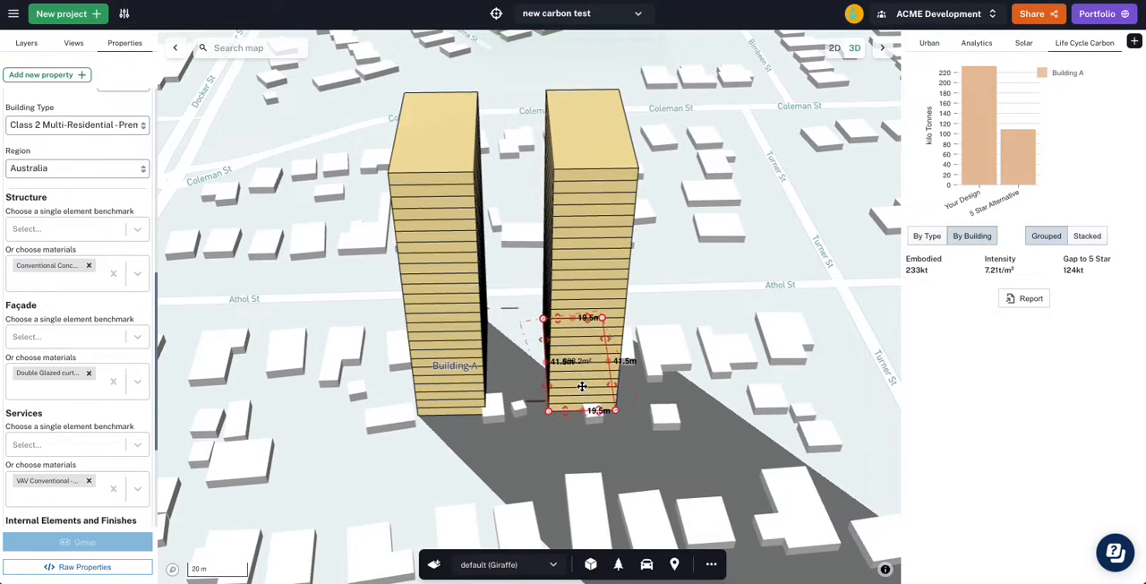
left_click(434, 564)
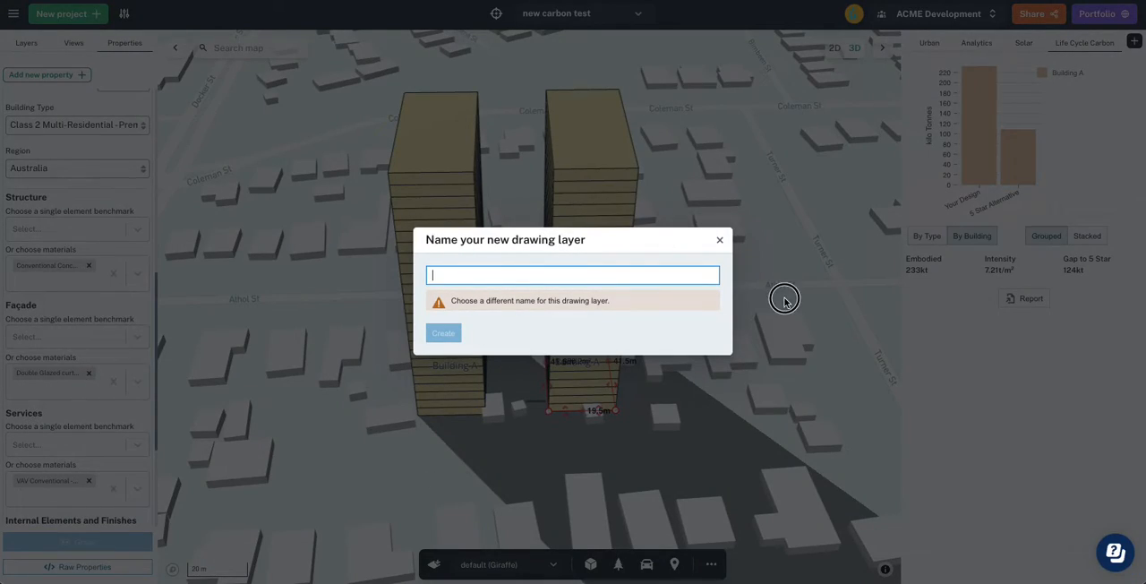
left_click(785, 299)
right_click_drag(593, 382, 576, 382)
left_click_drag(549, 377, 560, 381)
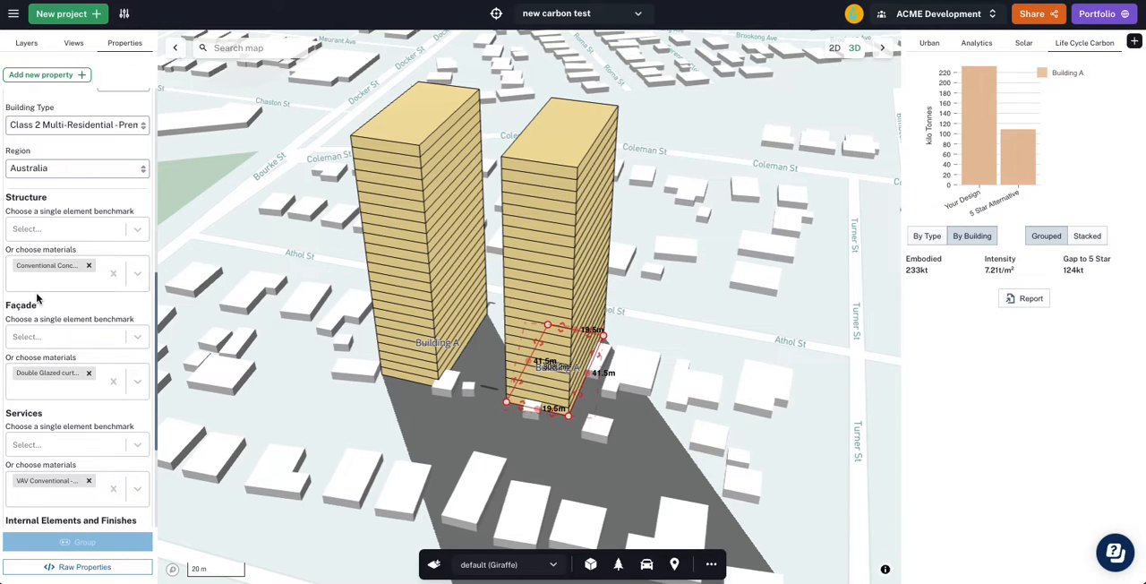
- Change the copied tower's Building ID to Building B
scroll(40, 300, "up", 5)
left_click(116, 234)
left_click_drag(116, 234, 101, 235)
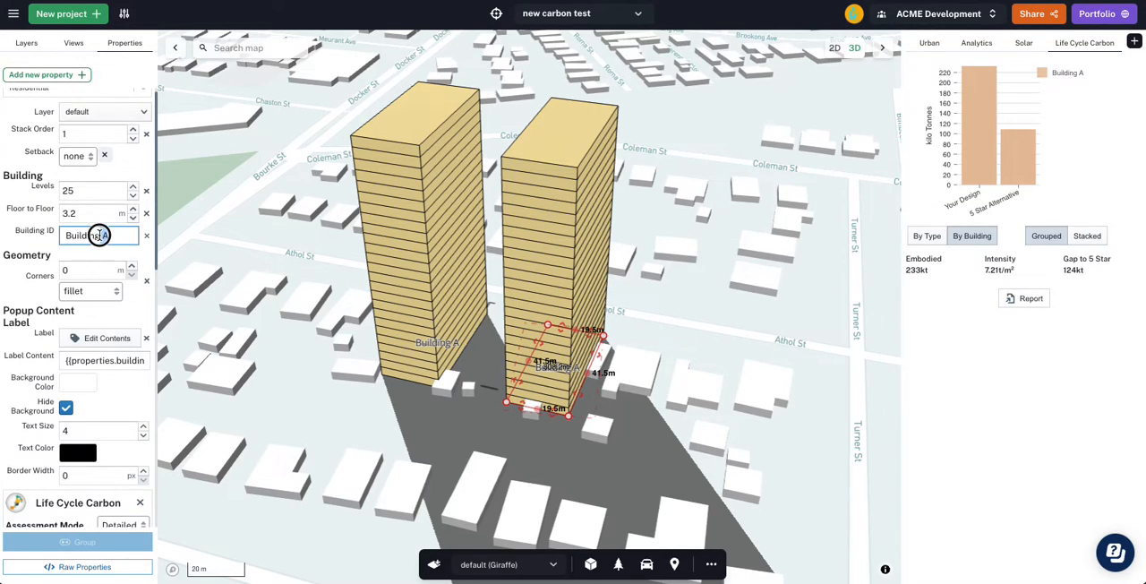
type("B")
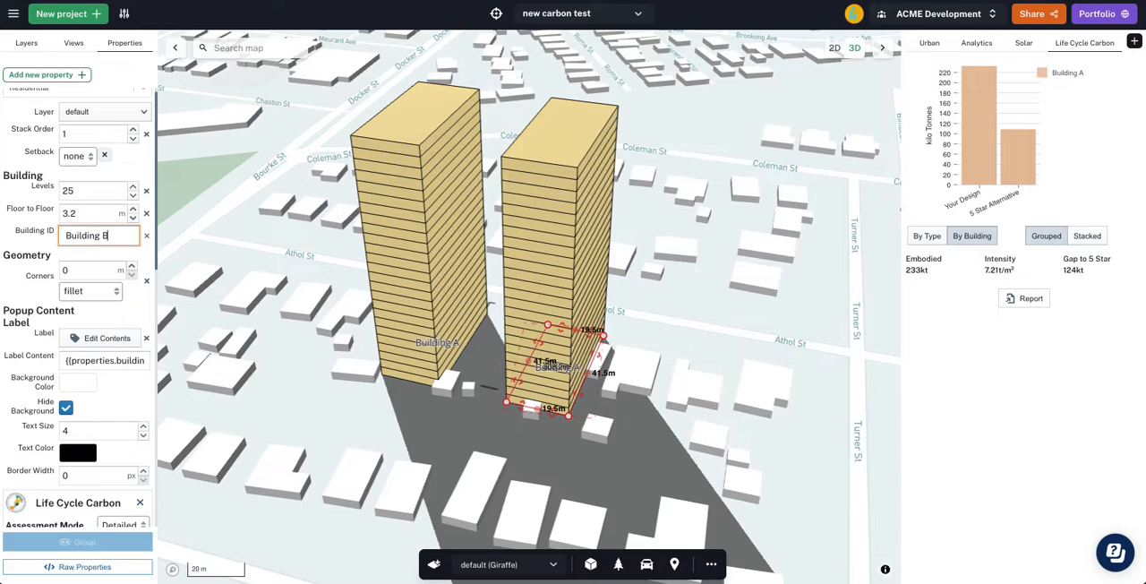
left_click(29, 236)
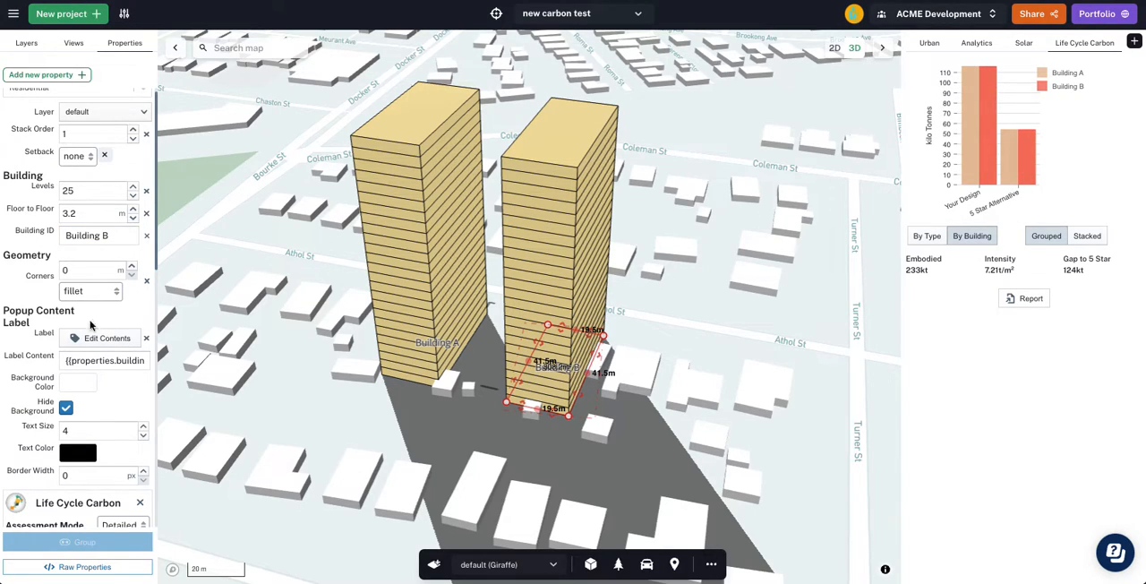
- Replace Building B's Structure material with Conventional post-tensioned: Class 2 Residential
scroll(99, 318, "down", 5)
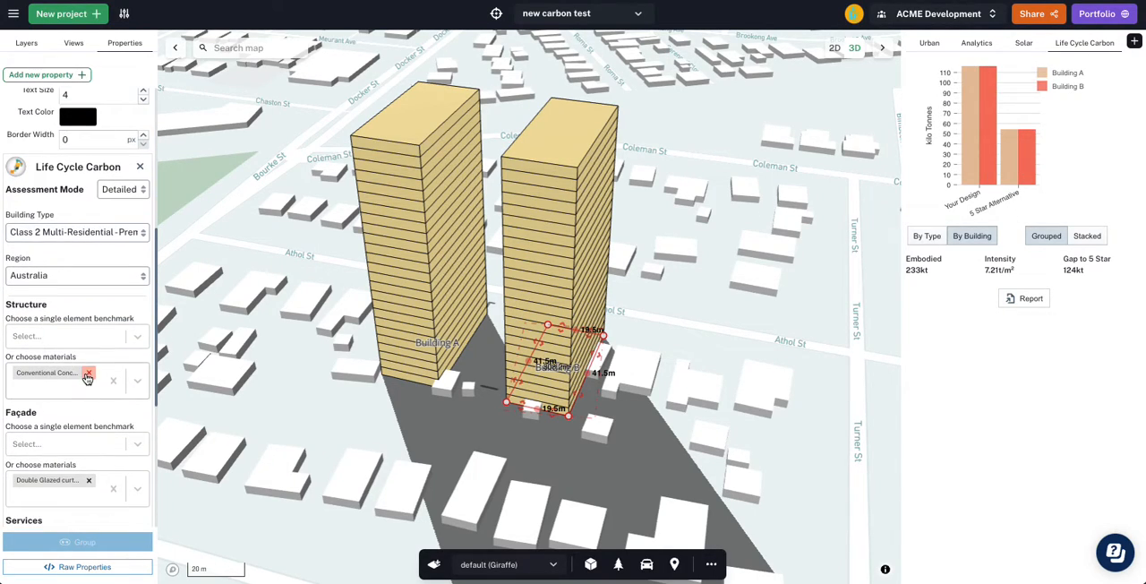
left_click(88, 374)
left_click(87, 375)
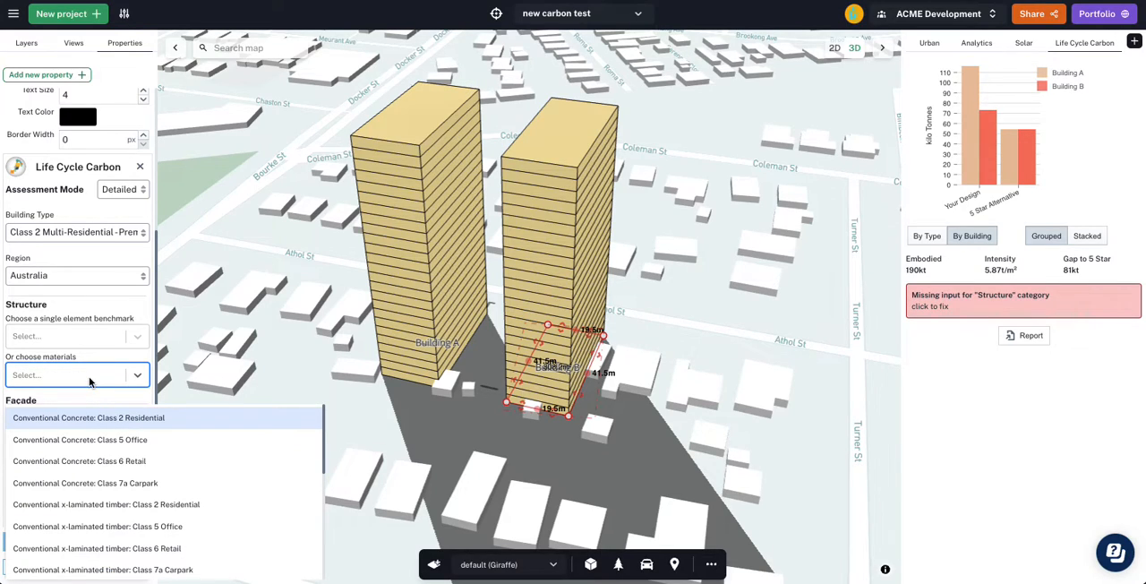
type("class 2")
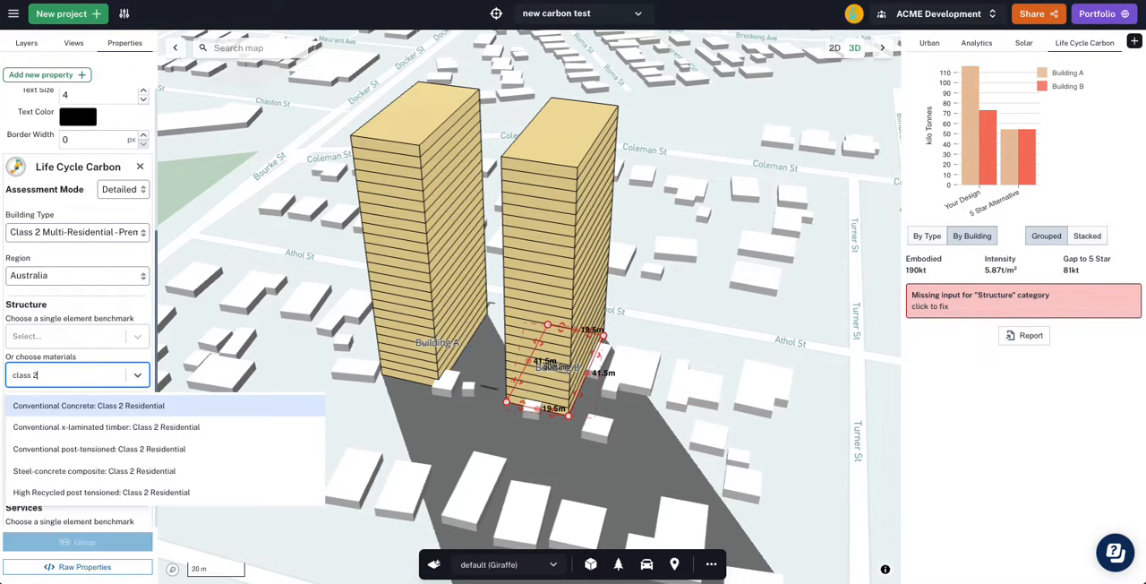
left_click(31, 452)
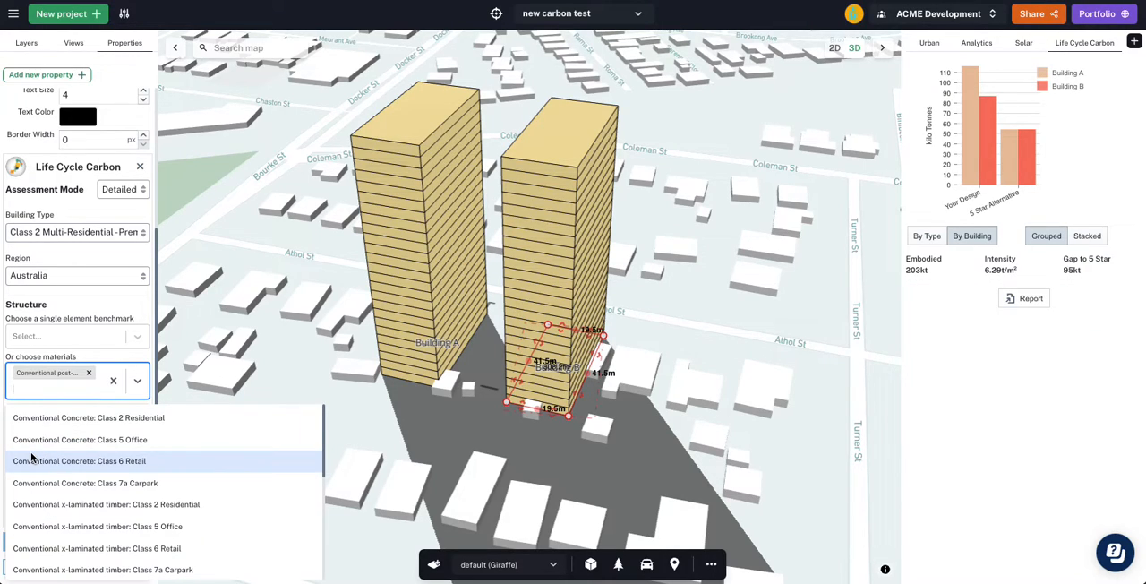
left_click(121, 310)
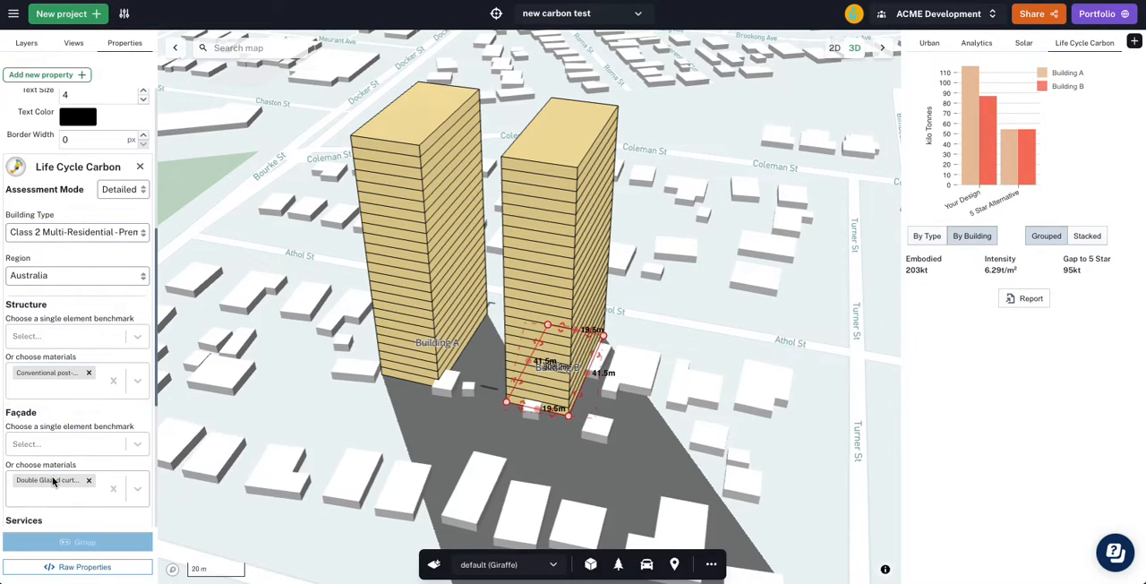
scroll(56, 421, "down", 3)
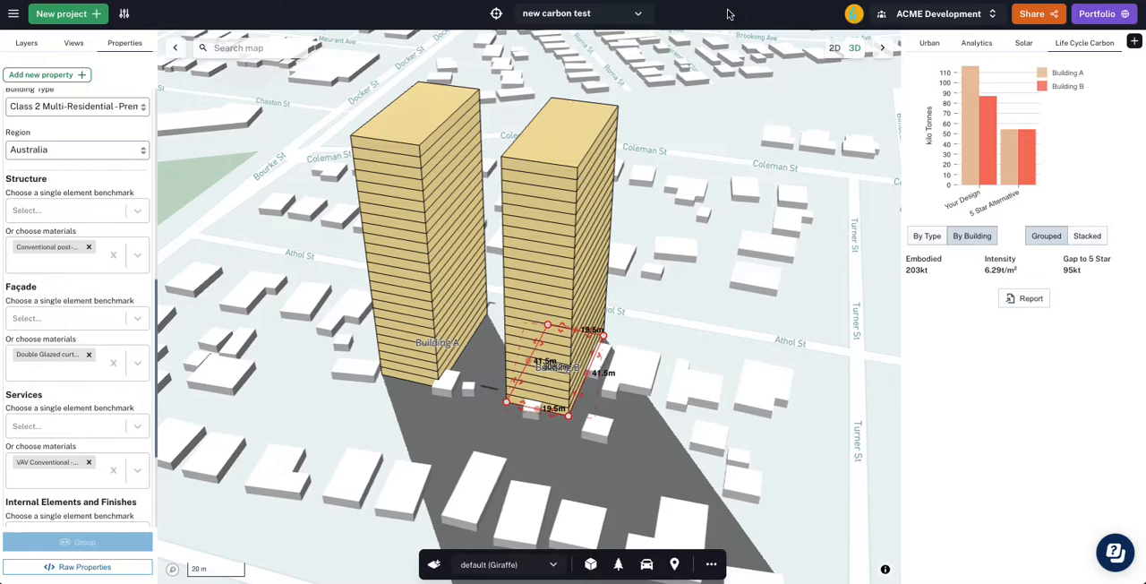
mouse_move(977, 114)
scroll(116, 383, "up", 5)
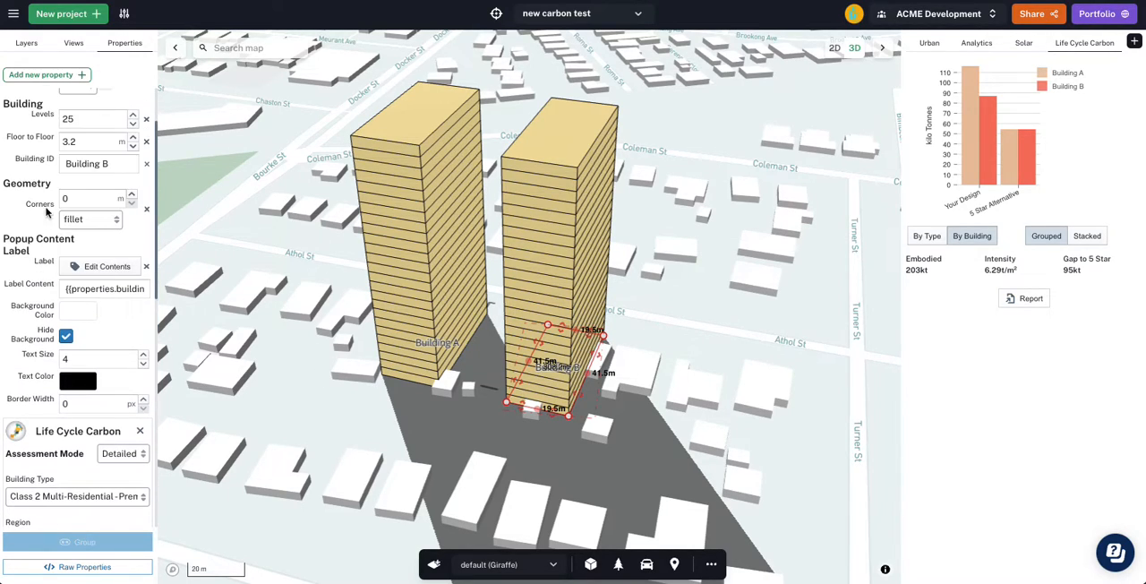
- Set Building B's floor-to-floor height to 3.1 m and check its embodied carbon in the chart
left_click(75, 146)
type("1")
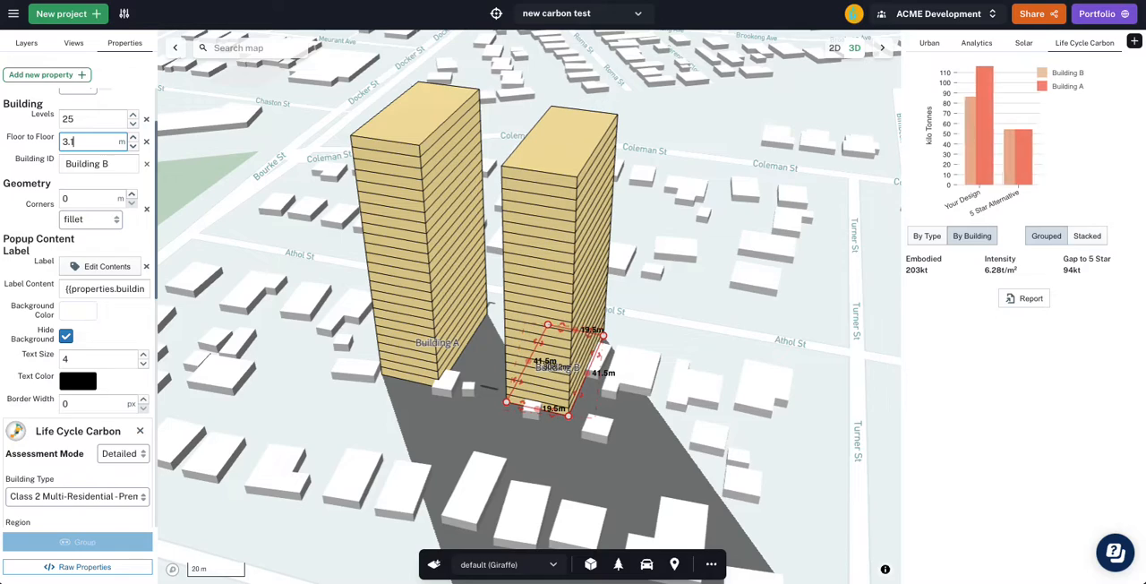
mouse_move(970, 162)
left_click(22, 158)
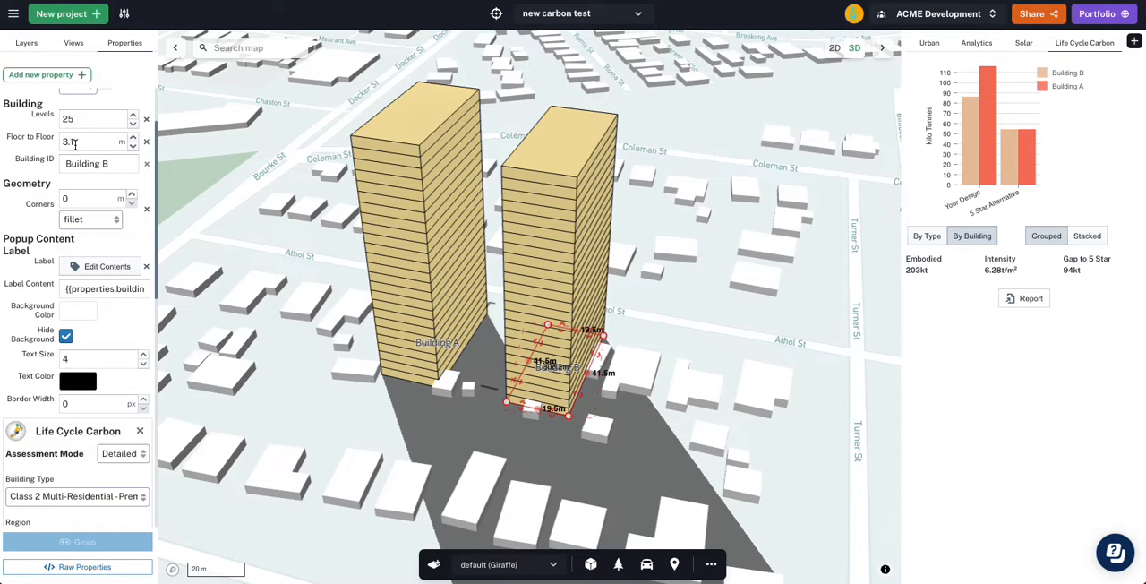
right_click_drag(627, 368, 632, 349)
left_click_drag(546, 406, 545, 431)
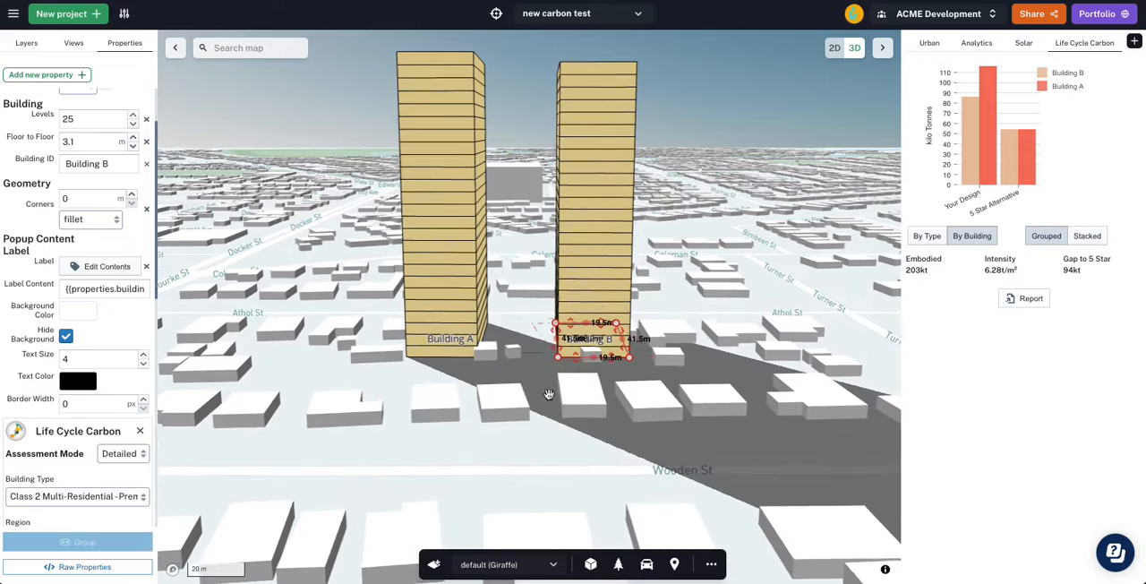
mouse_move(969, 139)
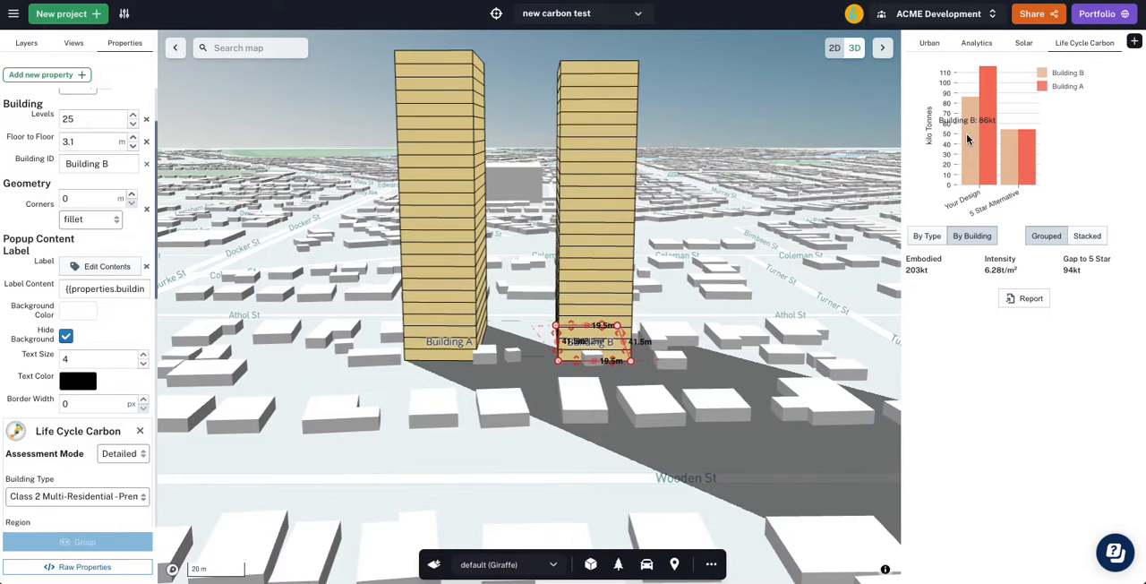
- Duplicate Building B and place the copy beside it, on the side away from Building A
left_click_drag(814, 280, 783, 282)
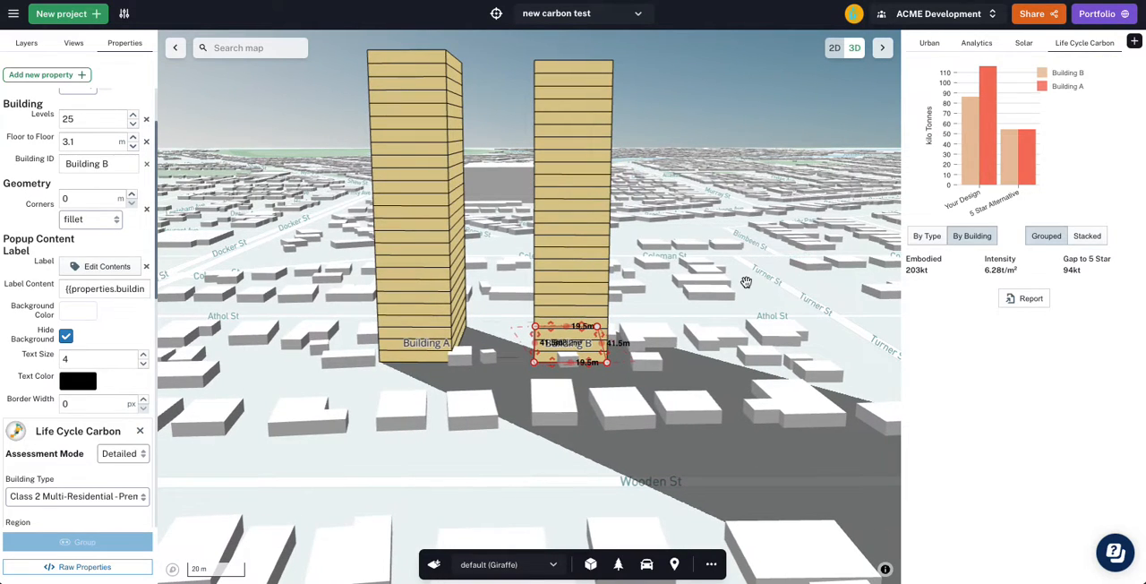
right_click_drag(743, 274, 734, 293)
key("ctrl+c")
key("ctrl+v")
left_click_drag(537, 388, 693, 402)
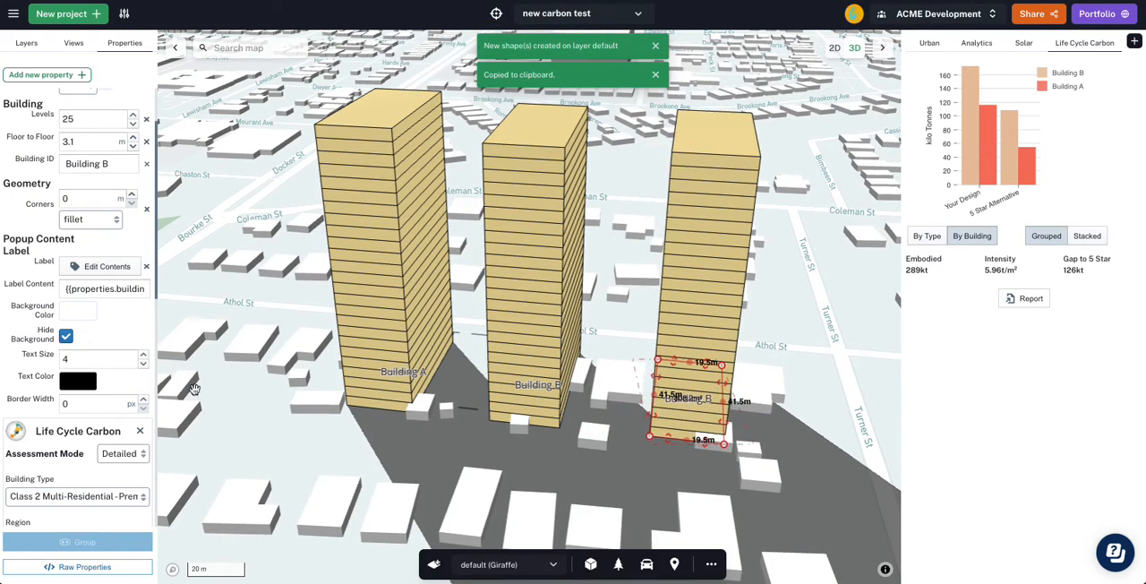
- Change the new tower's Building ID to Building C and nudge the tower slightly closer to Building B
double_click(103, 163)
type("C")
left_click(19, 178)
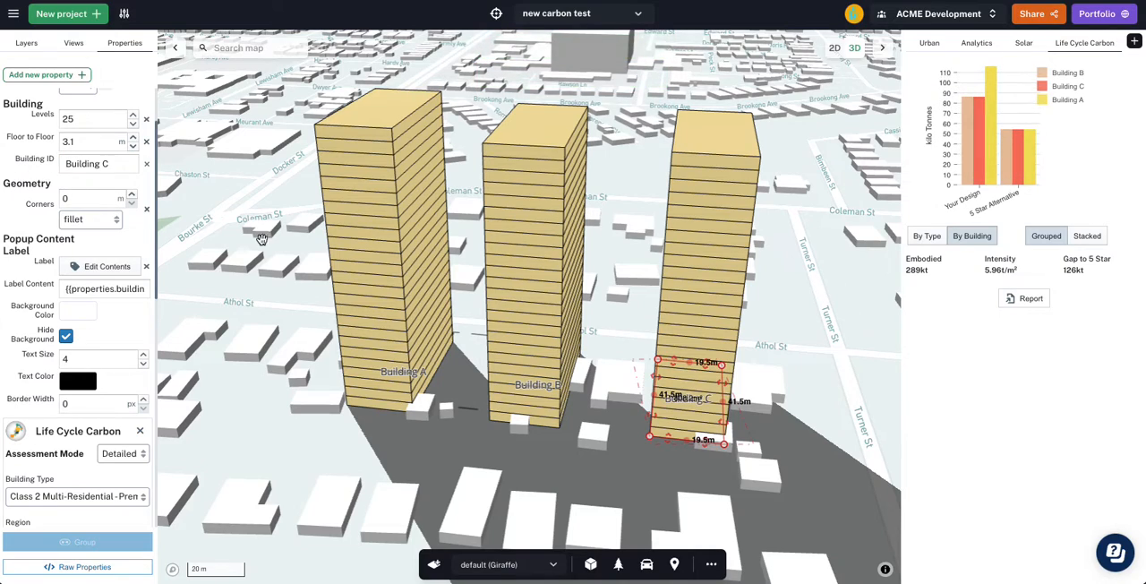
left_click_drag(683, 412, 668, 409)
- Round Building C's corners with a 10 m fillet
scroll(80, 448, "down", 4)
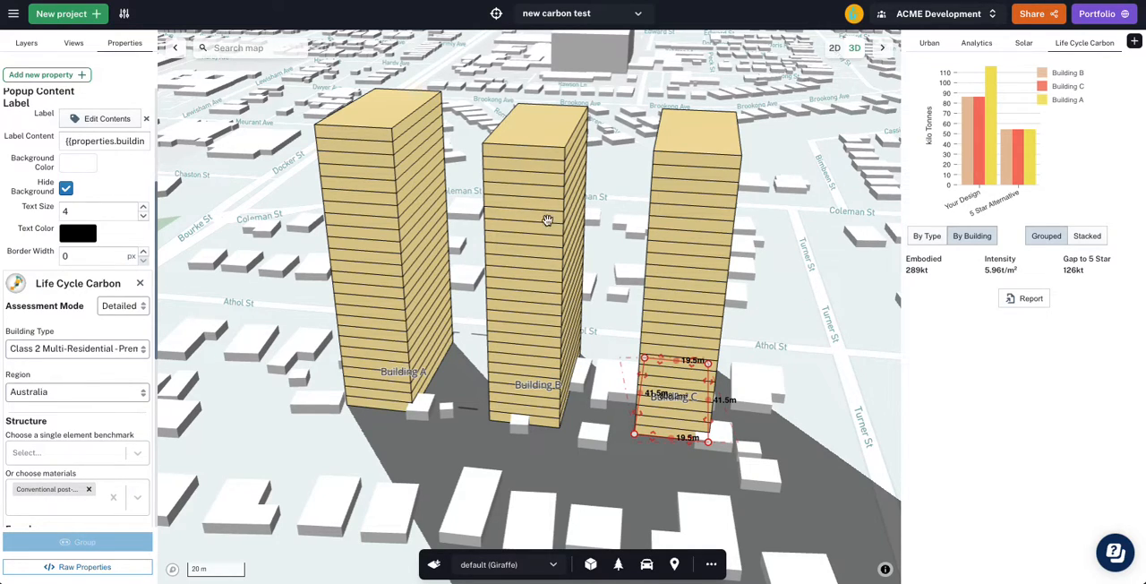
left_click_drag(806, 312, 799, 313)
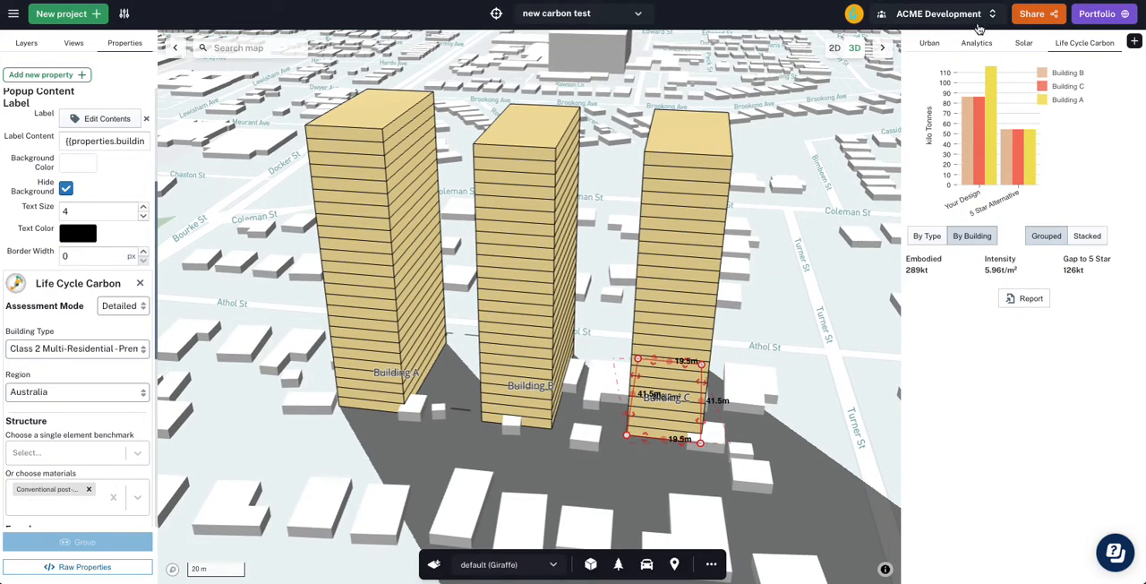
scroll(116, 190, "up", 3)
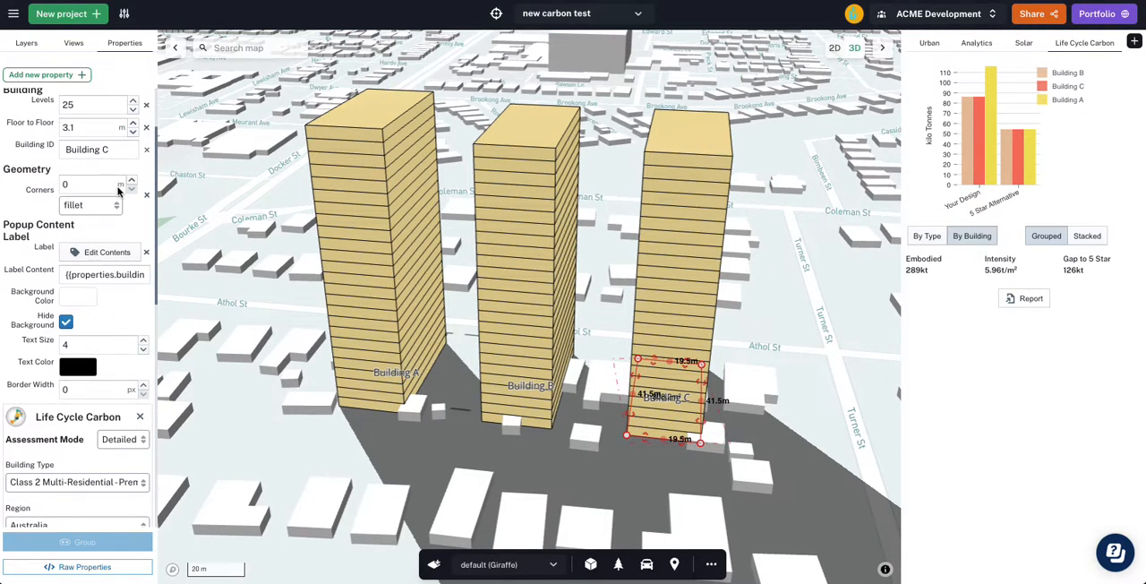
left_click(107, 183)
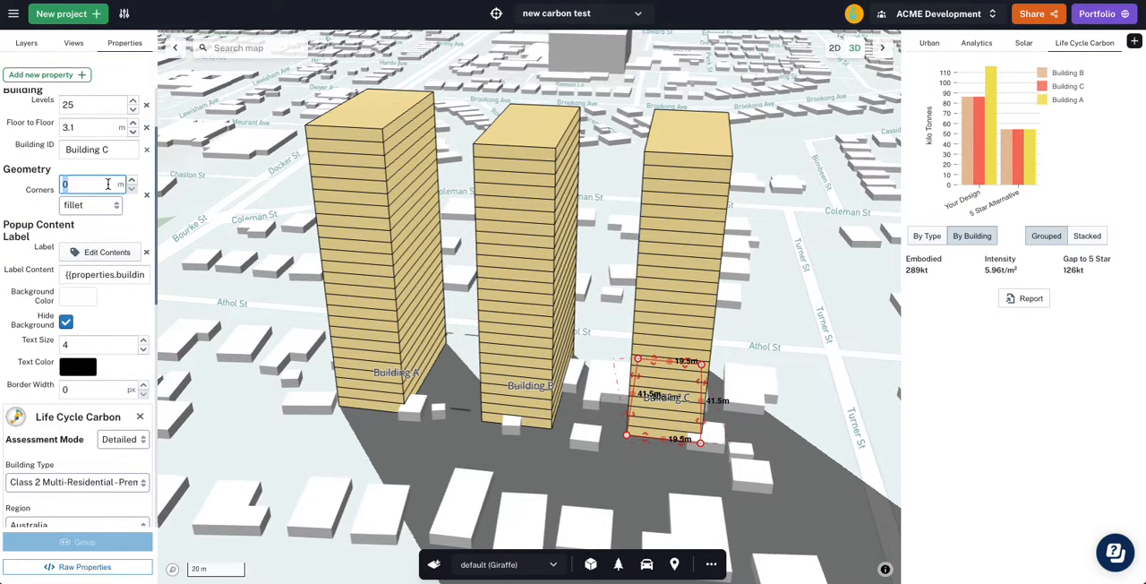
type("10")
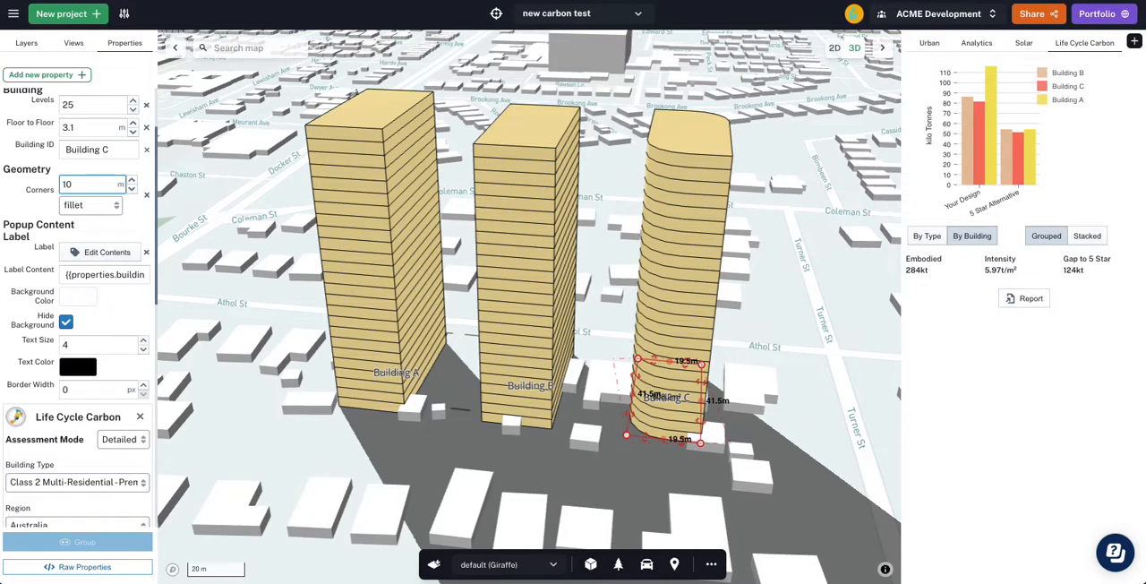
- Break down the urban areas by building and widen Building C's footprint to about 21.8 m to match the other towers' GFA
left_click(928, 42)
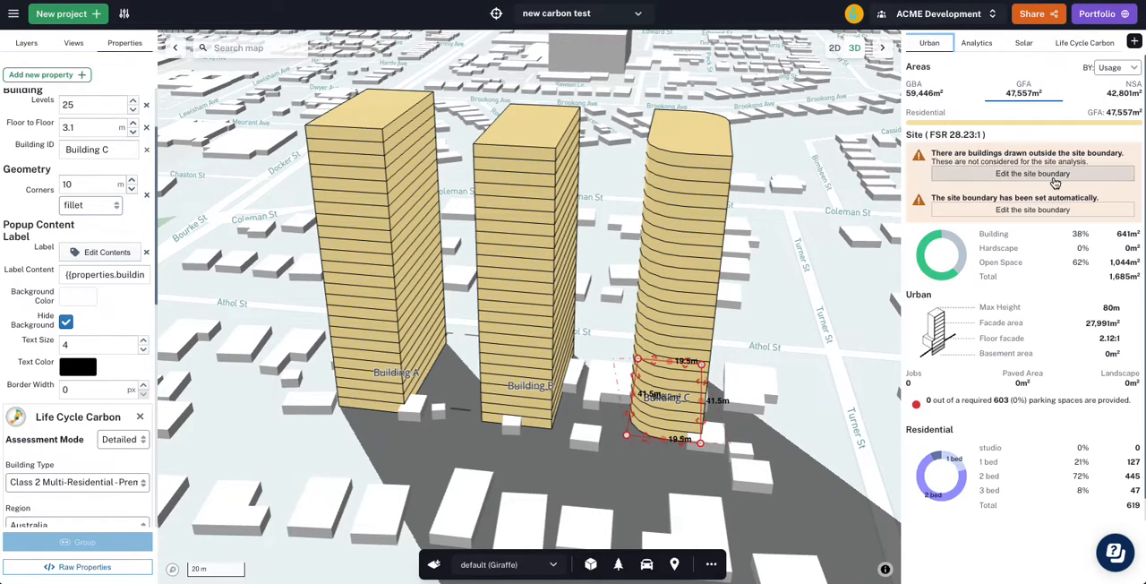
left_click(1117, 71)
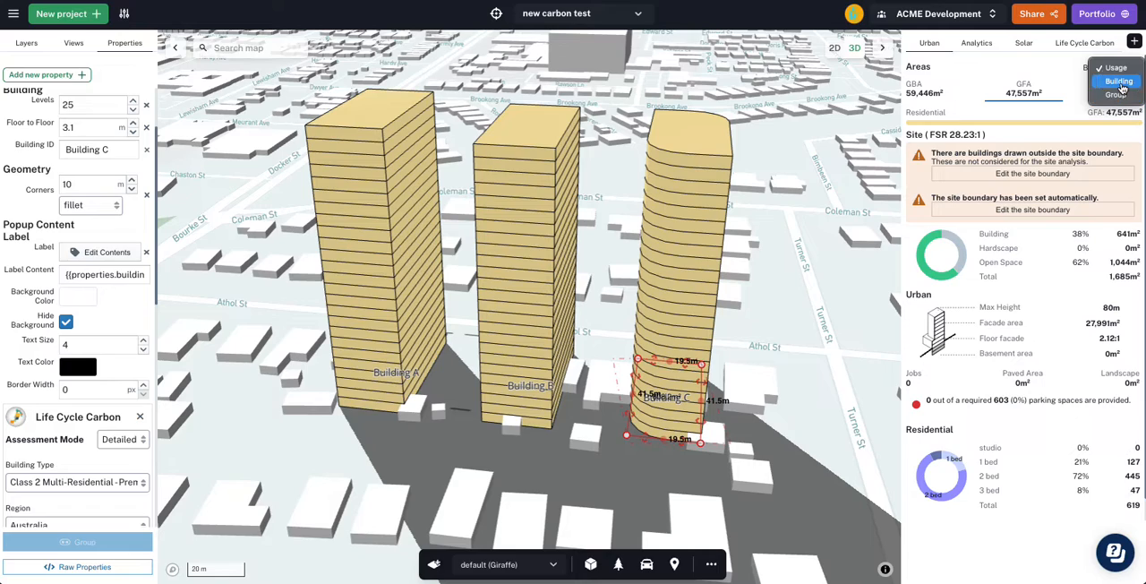
left_click(1118, 80)
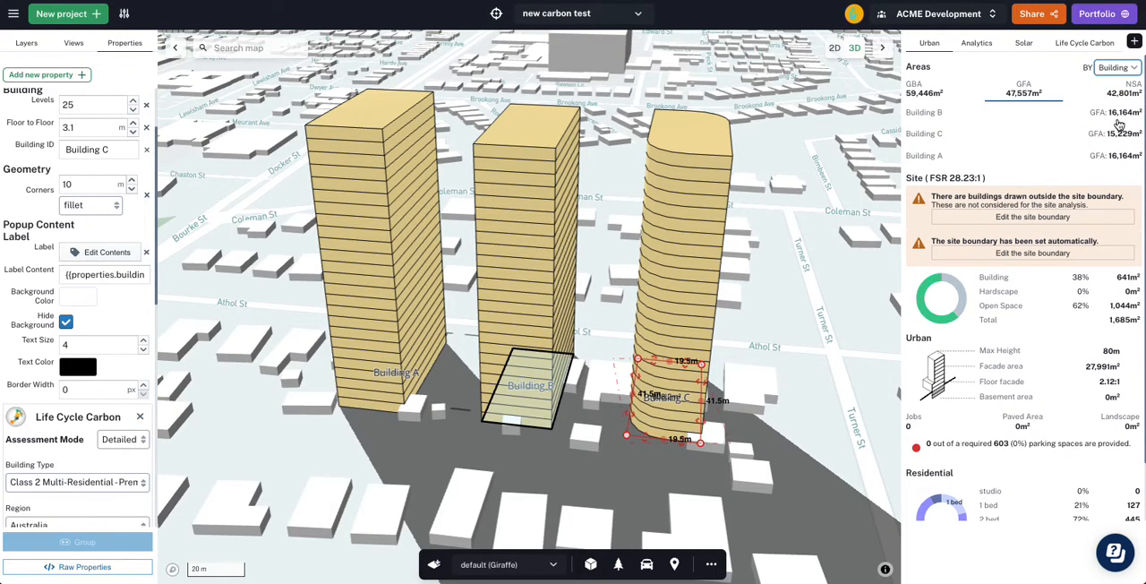
left_click_drag(701, 386, 708, 385)
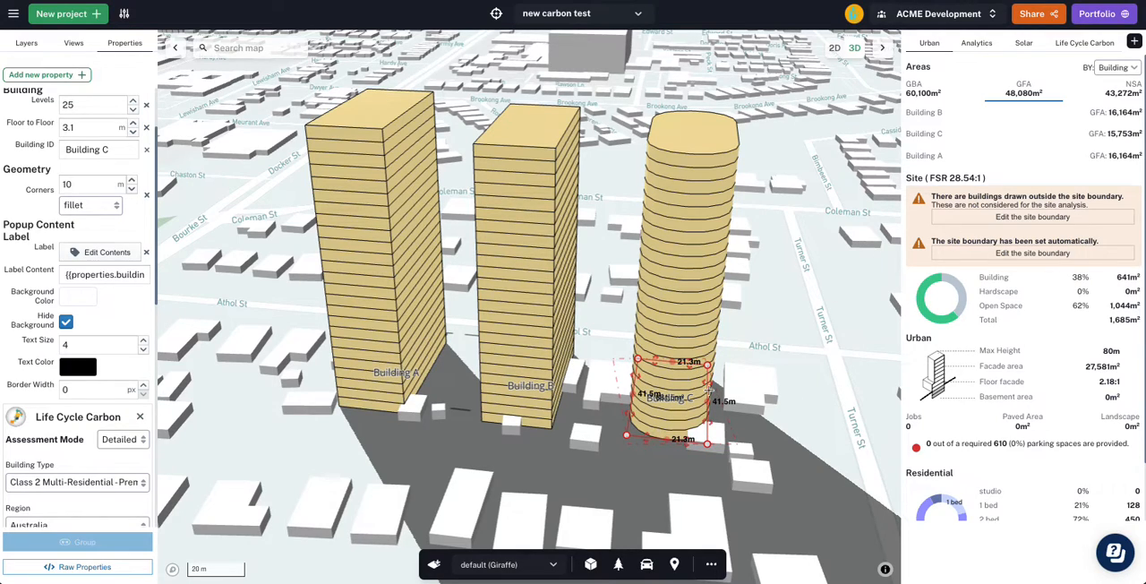
left_click_drag(707, 384, 708, 382)
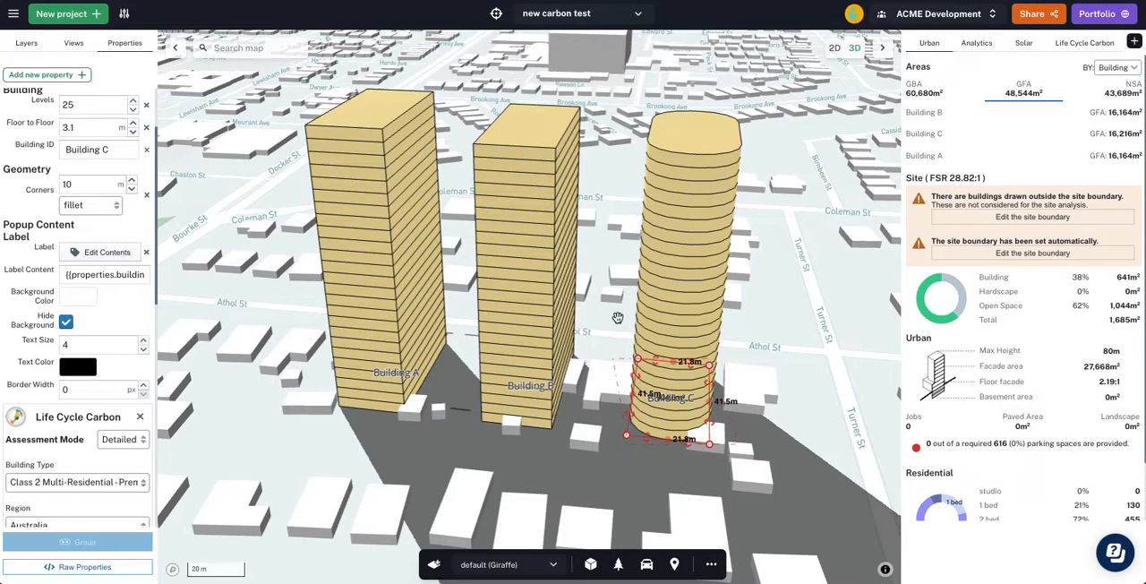
- Compare the three towers' life cycle carbon in the chart, shown by building and grouped
left_click(1079, 48)
left_click(973, 235)
left_click(1044, 236)
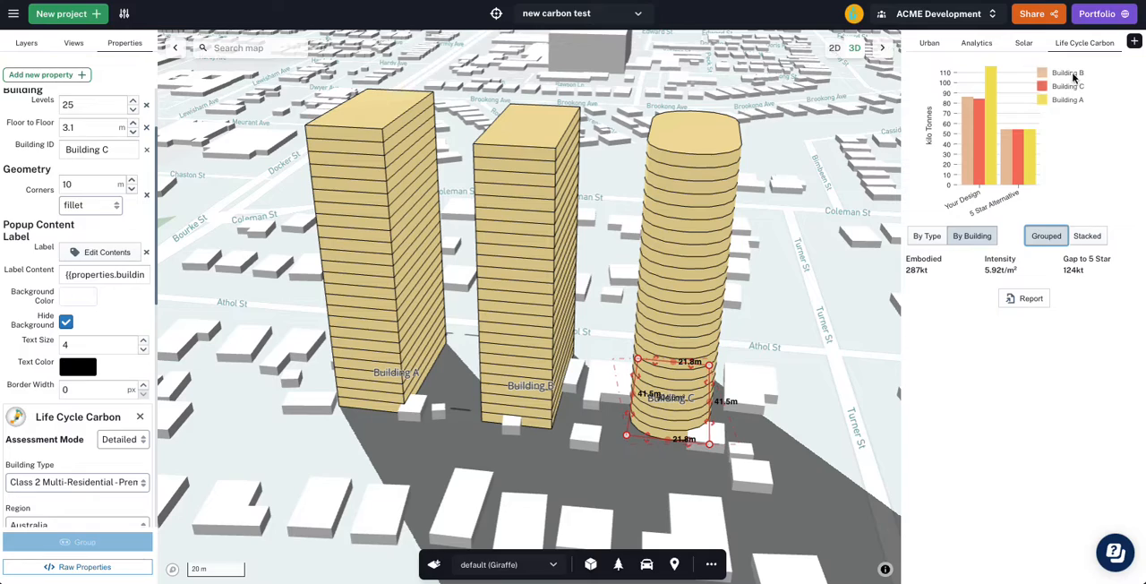
mouse_move(971, 134)
- Review Building B's life cycle carbon materials and compare Building B with Building C in the carbon chart
left_click(521, 401)
scroll(44, 430, "down", 1)
scroll(45, 430, "down", 5)
scroll(49, 392, "down", 6)
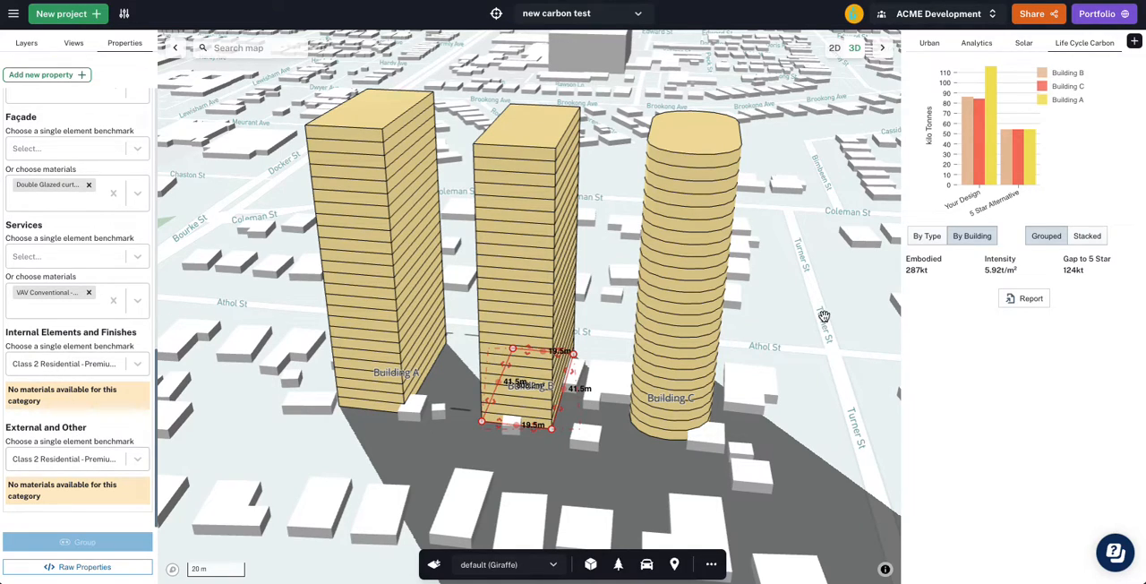
left_click(696, 384)
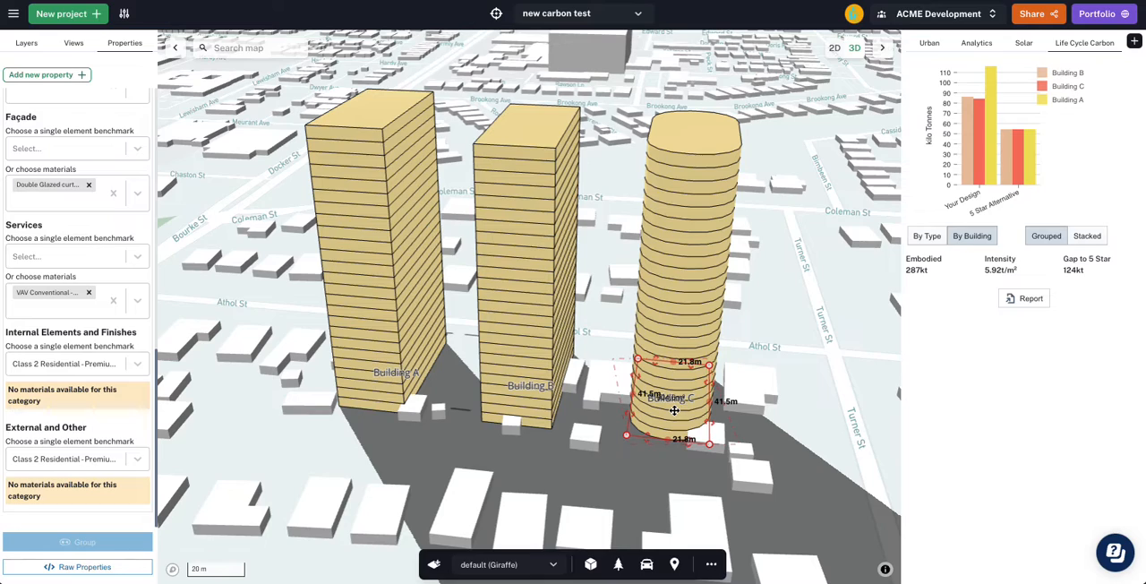
left_click(532, 411, "shift")
mouse_move(983, 106)
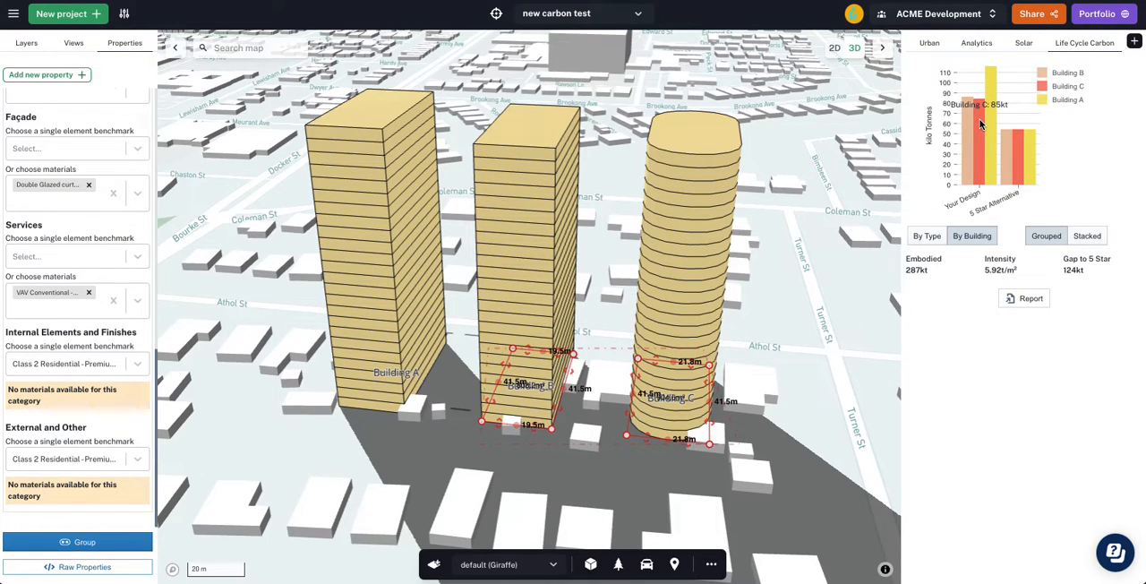
- Set the number of levels of all three towers together to 40
left_click(851, 246)
right_click_drag(849, 247, 747, 313)
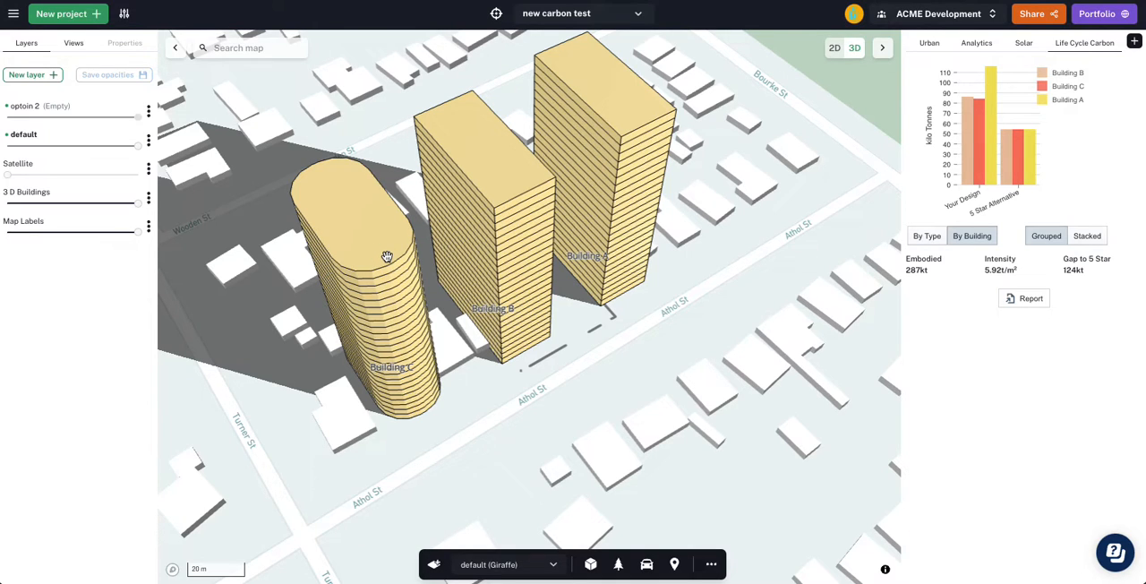
scroll(412, 231, "down", 2)
right_click_drag(597, 337, 720, 294)
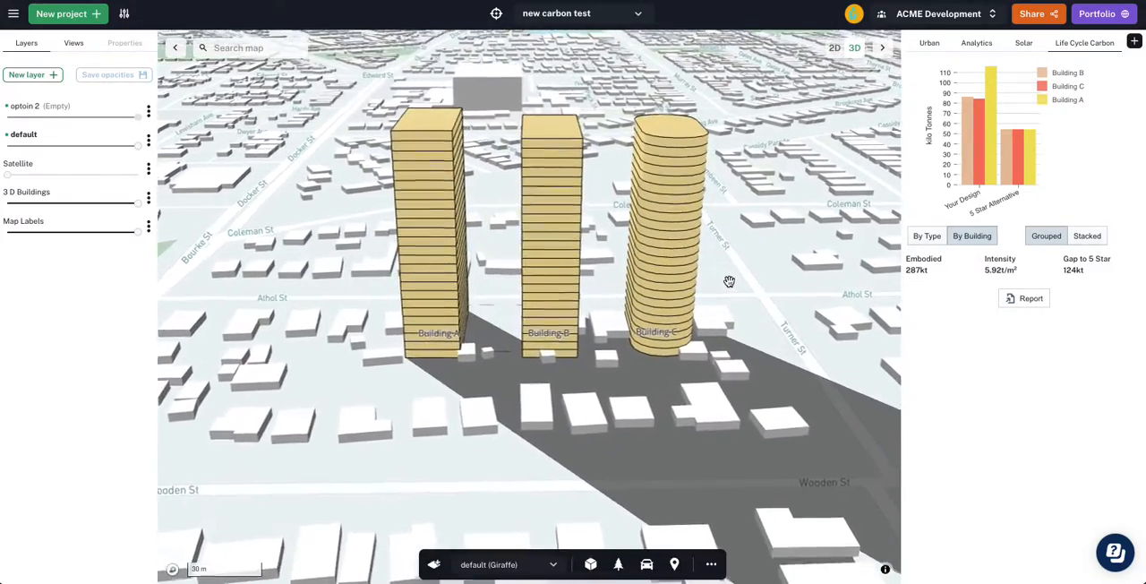
scroll(730, 281, "up", 1)
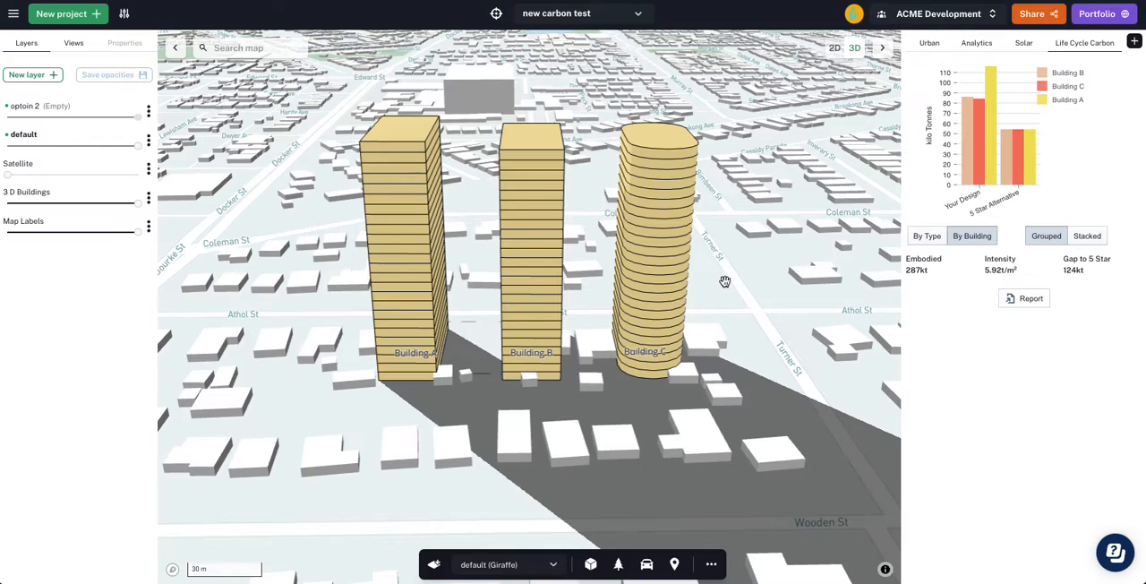
left_click_drag(729, 248, 389, 337)
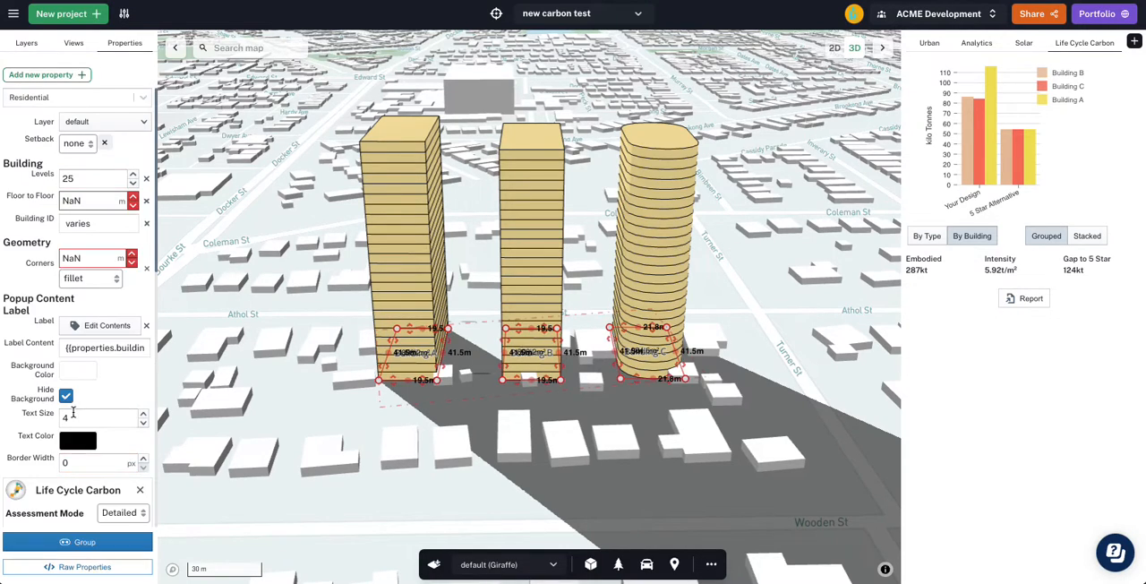
double_click(83, 177)
type("40")
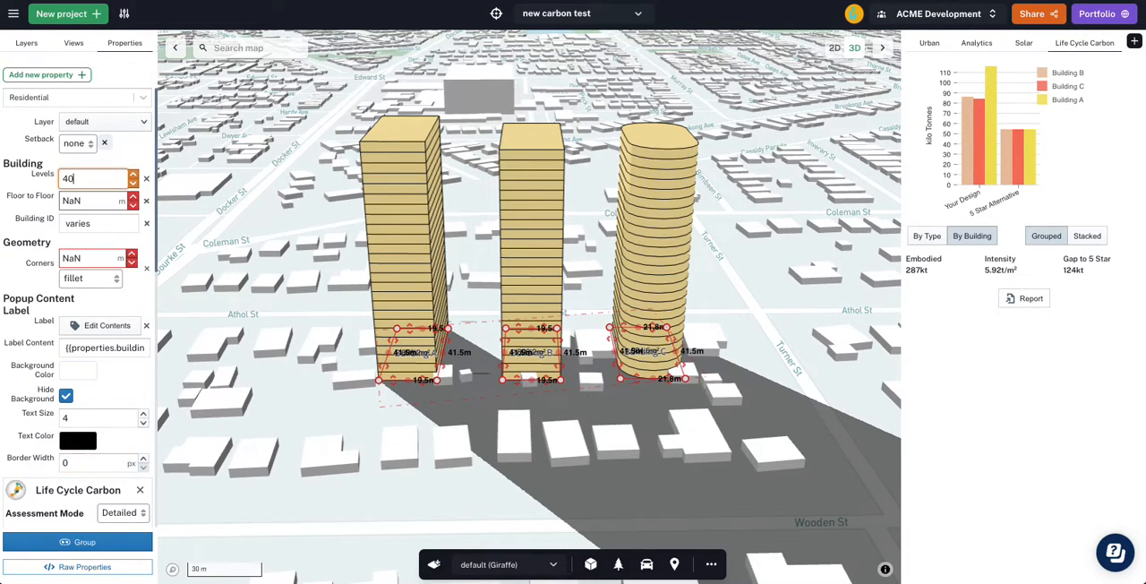
- Examine the three 40-level towers in 3D and recentre the map on the project
scroll(513, 269, "down", 5)
mouse_move(513, 270)
right_mouse_down()
mouse_move(519, 245)
mouse_move(517, 254)
right_mouse_up()
scroll(399, 116, "up", 10)
scroll(415, 123, "down", 10)
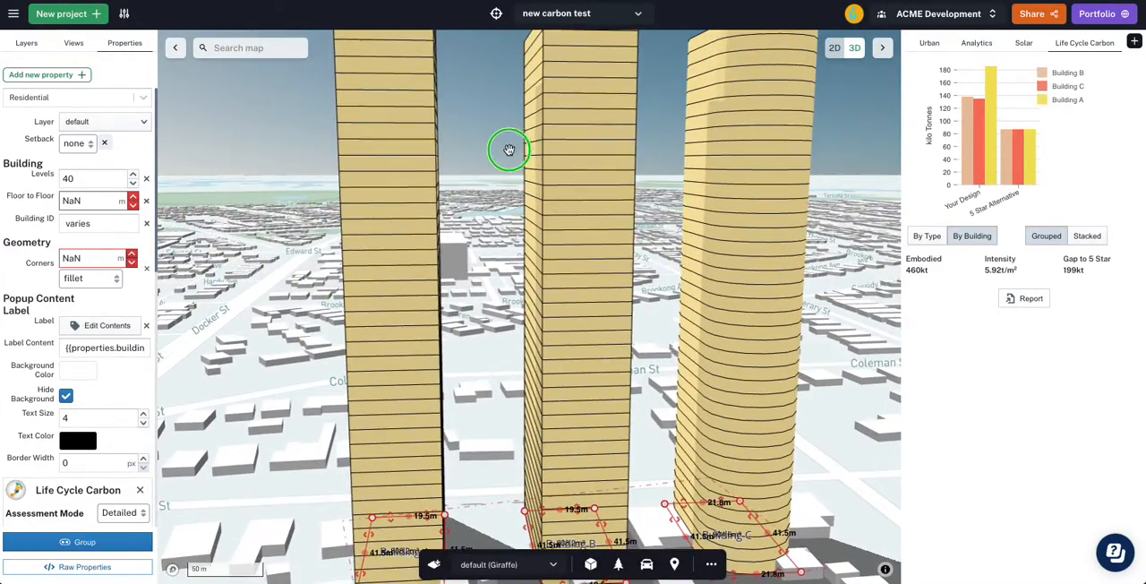
right_click_drag(508, 149, 510, 152)
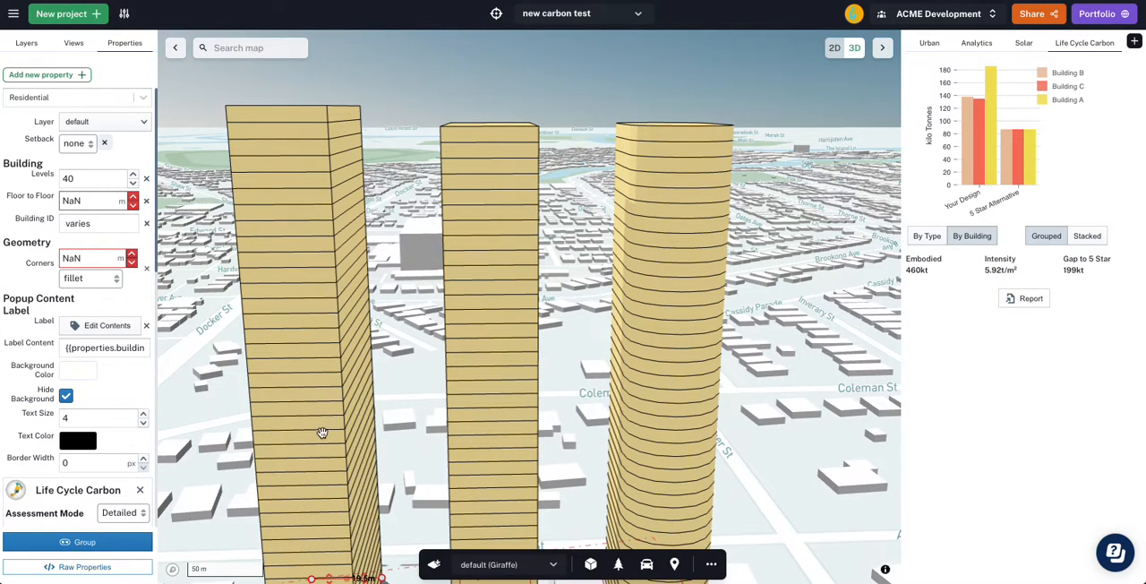
left_click(451, 253)
left_click_drag(788, 87, 567, 41)
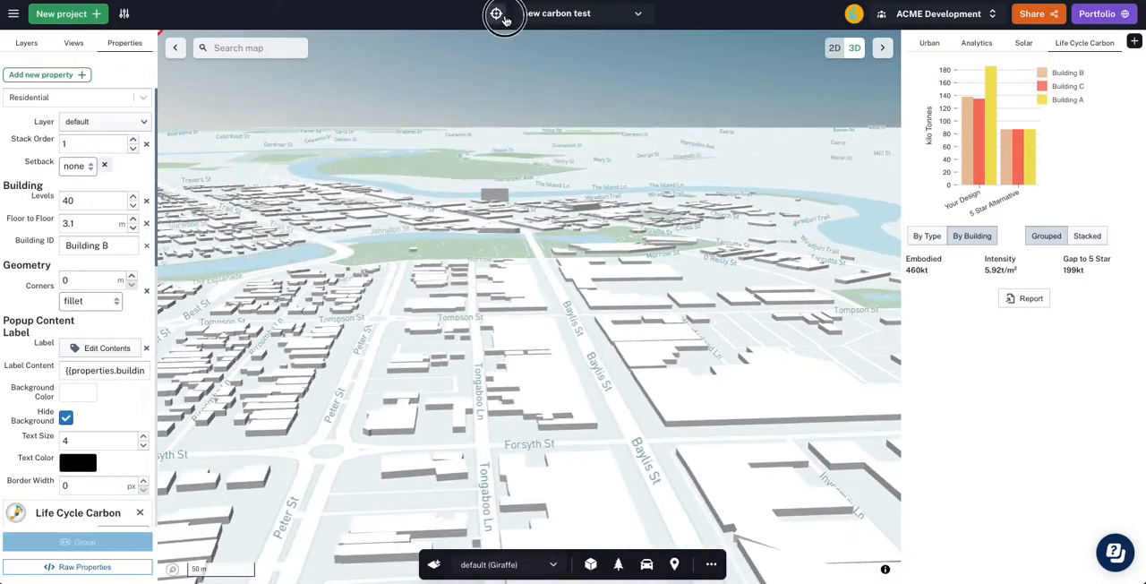
left_click(496, 13)
scroll(545, 206, "up", 5)
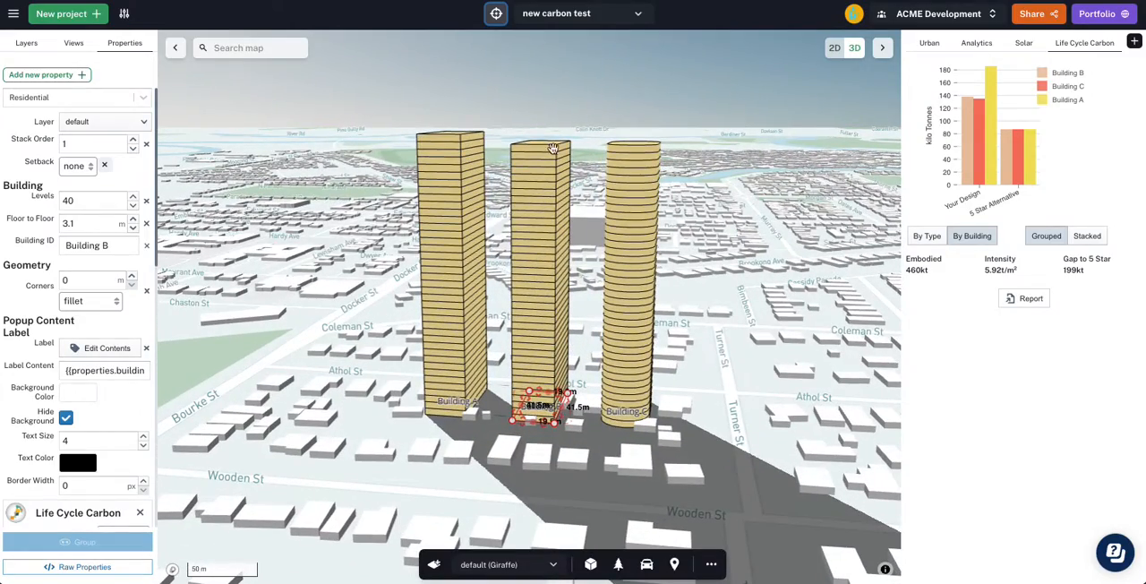
- Raise Building B and Building C together to 41 levels, leaving Building A out of the selection
left_click_drag(577, 125, 579, 125)
left_click_drag(720, 346, 701, 346)
left_click(701, 347)
left_click(630, 412)
left_click(538, 412, "shift")
left_click(132, 196)
left_click_drag(335, 221, 335, 222)
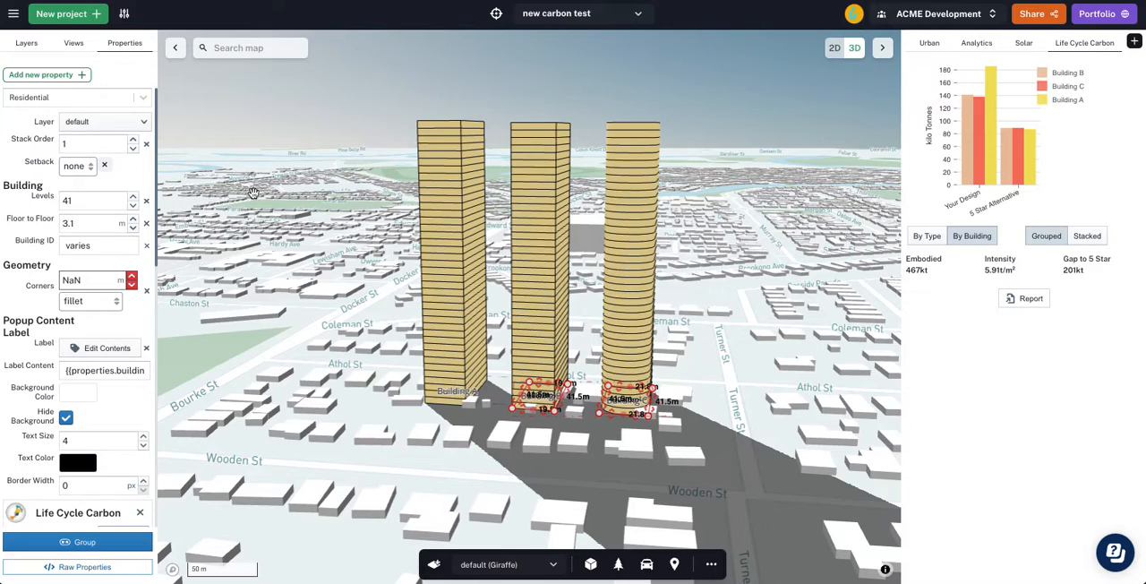
- Compare the towers' GFA by building and review the Life Cycle Carbon settings shared by Buildings B and C
left_click(928, 45)
left_click(1112, 68)
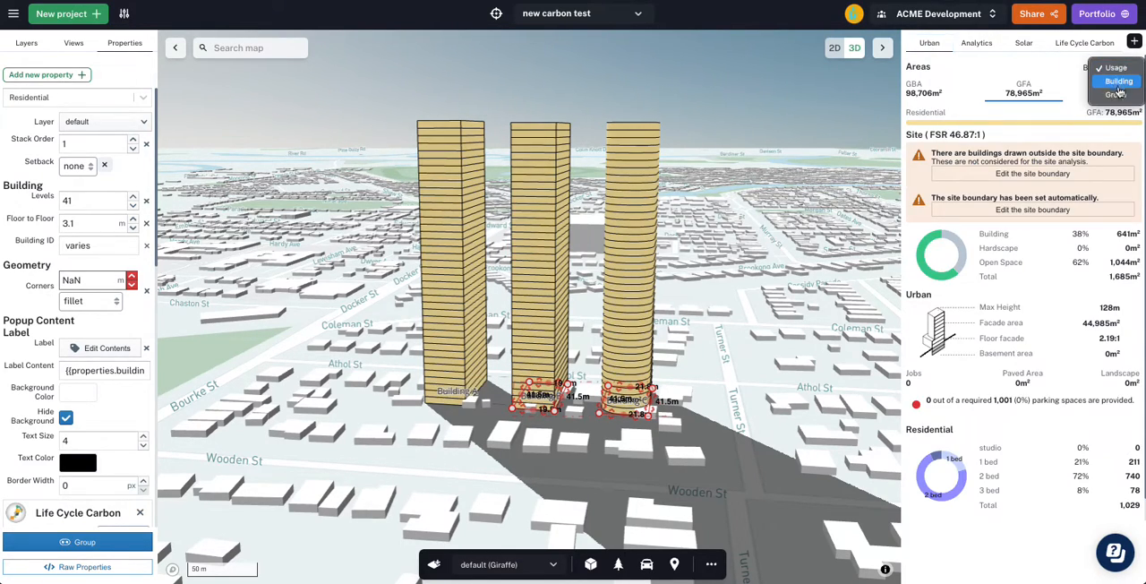
left_click(1110, 81)
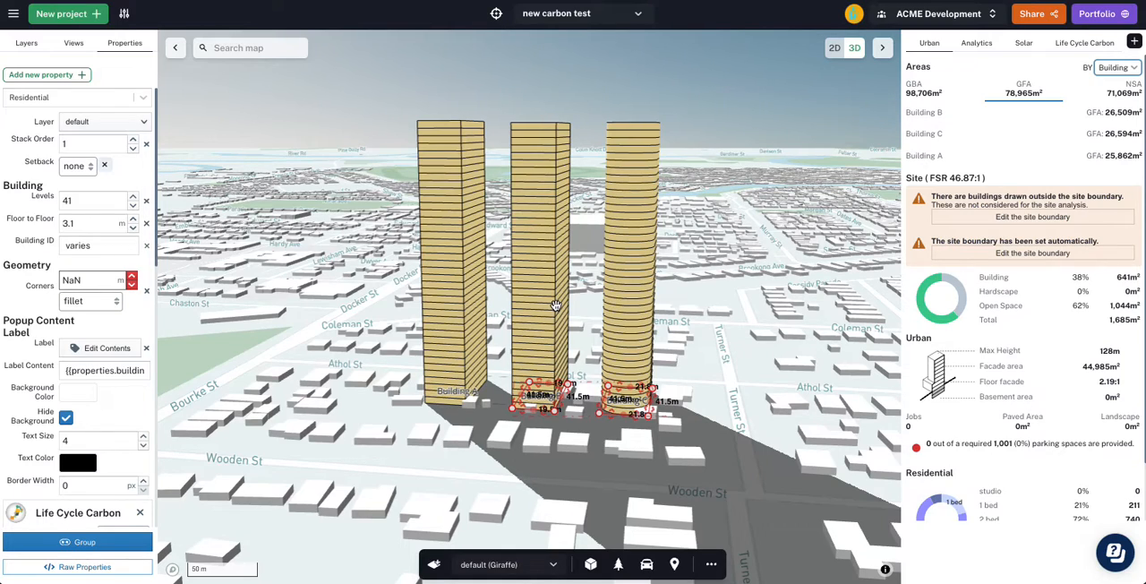
scroll(54, 394, "down", 3)
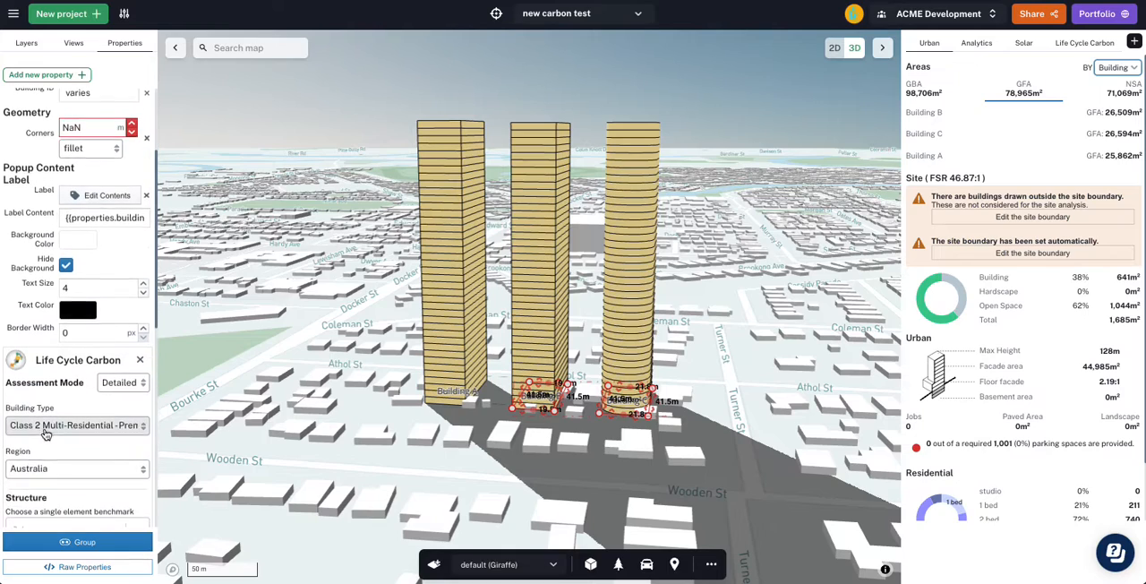
scroll(71, 466, "down", 2)
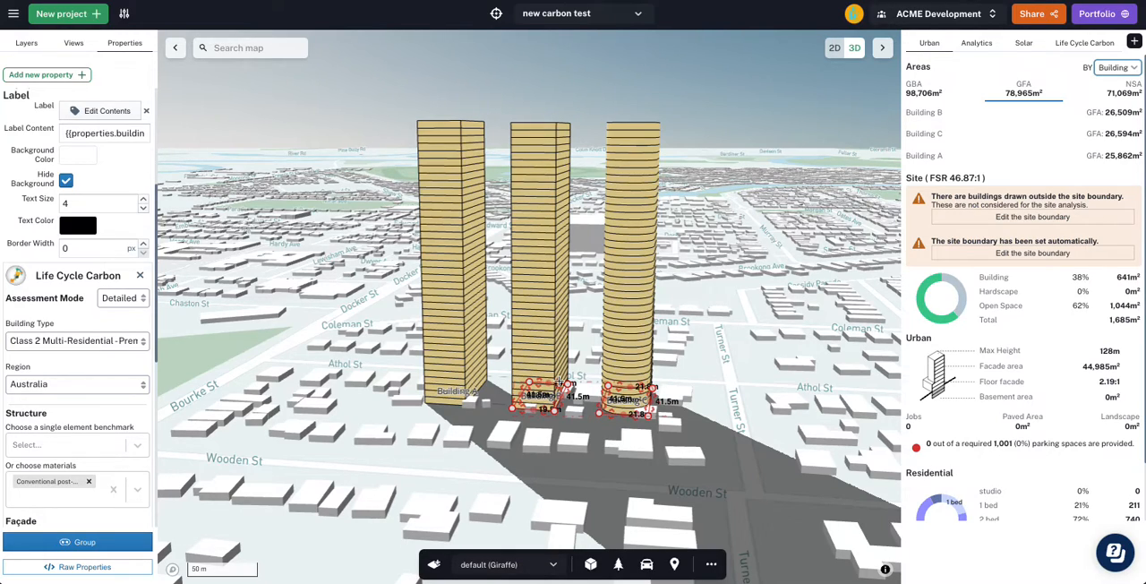
- Review Building C's levels, floor height, corner radius and Life Cycle Carbon materials in a close plan view of the towers
left_click(707, 331)
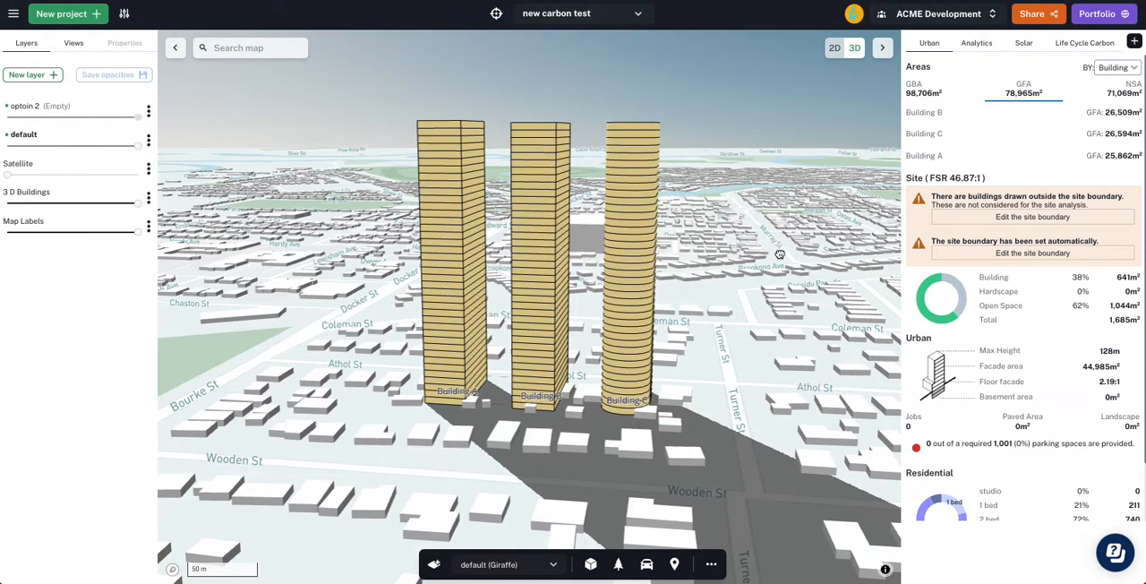
right_click_drag(802, 289, 786, 407)
left_click_drag(661, 368, 663, 237)
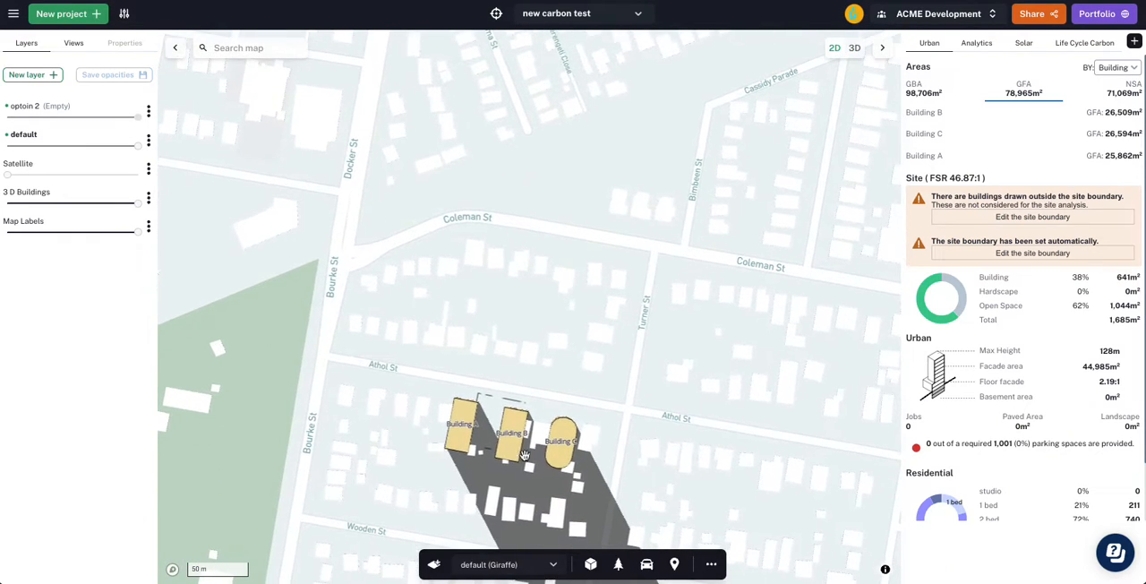
scroll(526, 454, "up", 5)
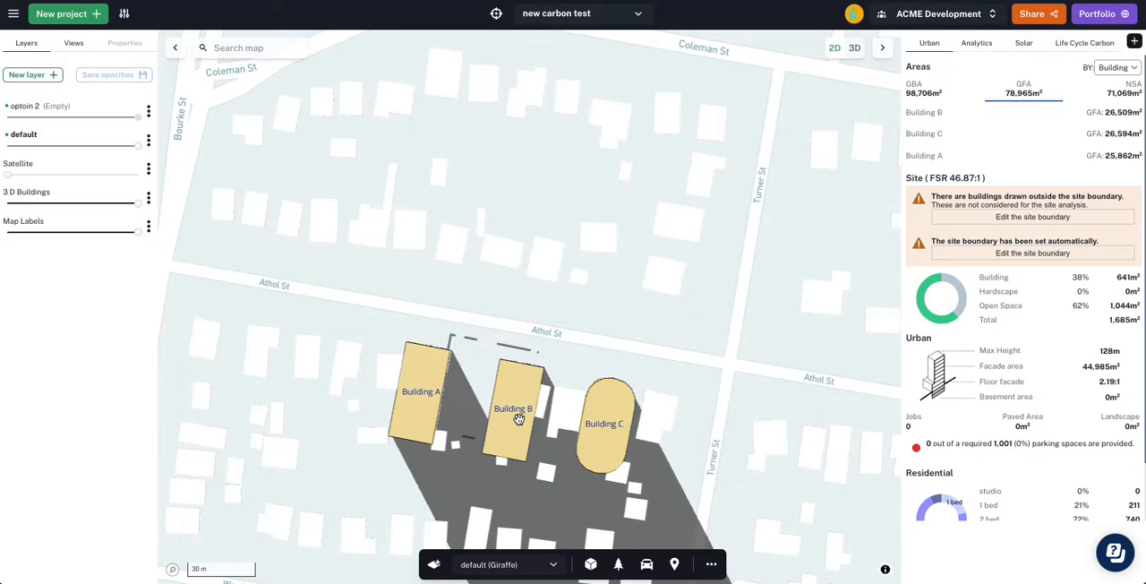
scroll(563, 496, "up", 2)
left_click_drag(566, 381, 572, 328)
left_click(606, 421)
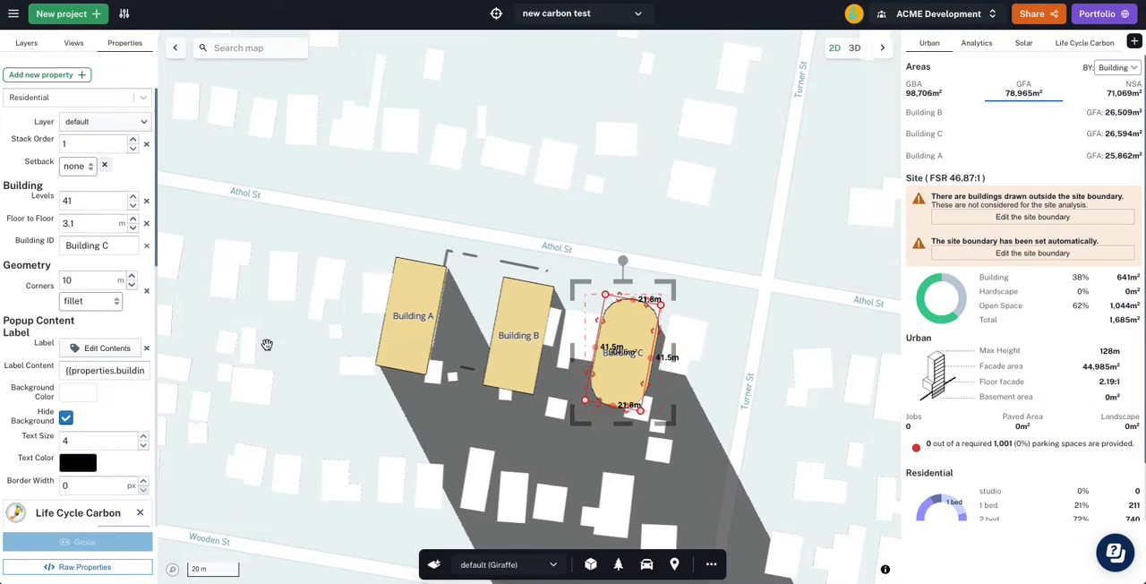
scroll(107, 278, "down", 6)
scroll(72, 222, "up", 3)
scroll(25, 344, "down", 3)
scroll(25, 345, "down", 3)
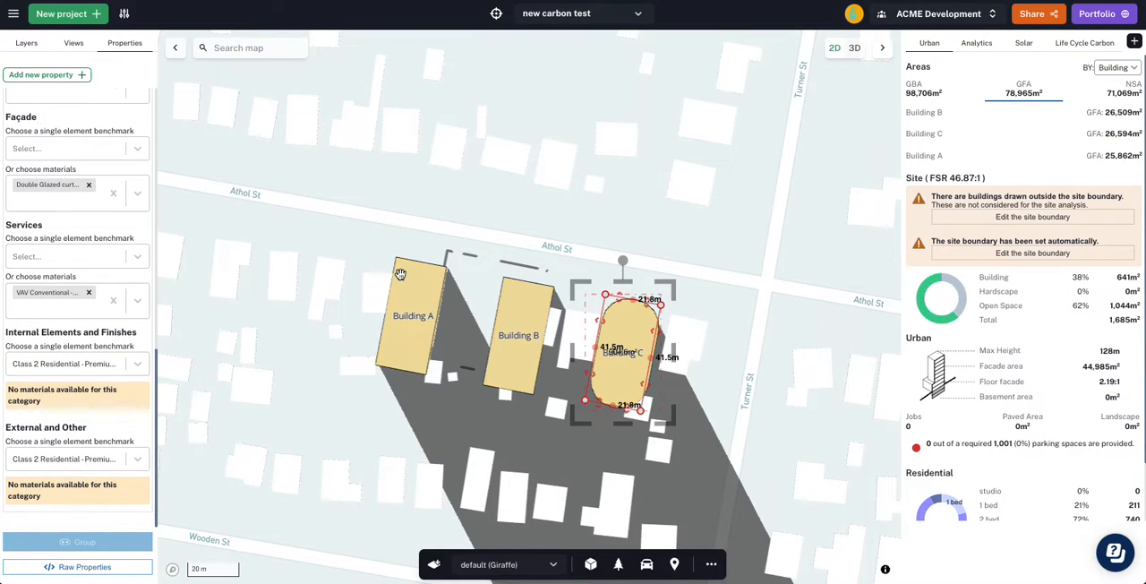
scroll(400, 274, "down", 1)
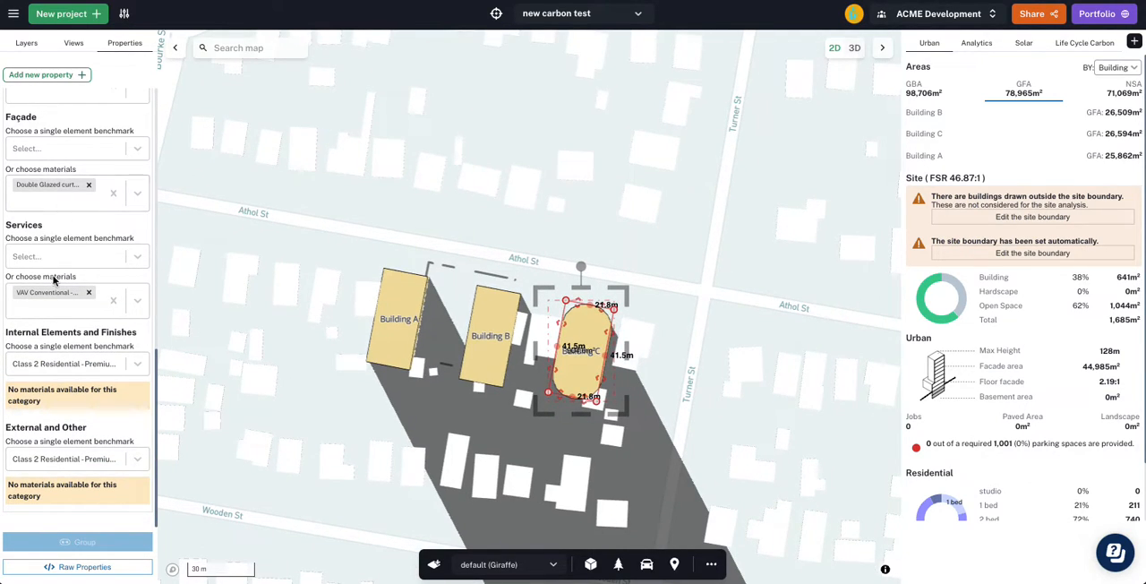
scroll(55, 258, "up", 5)
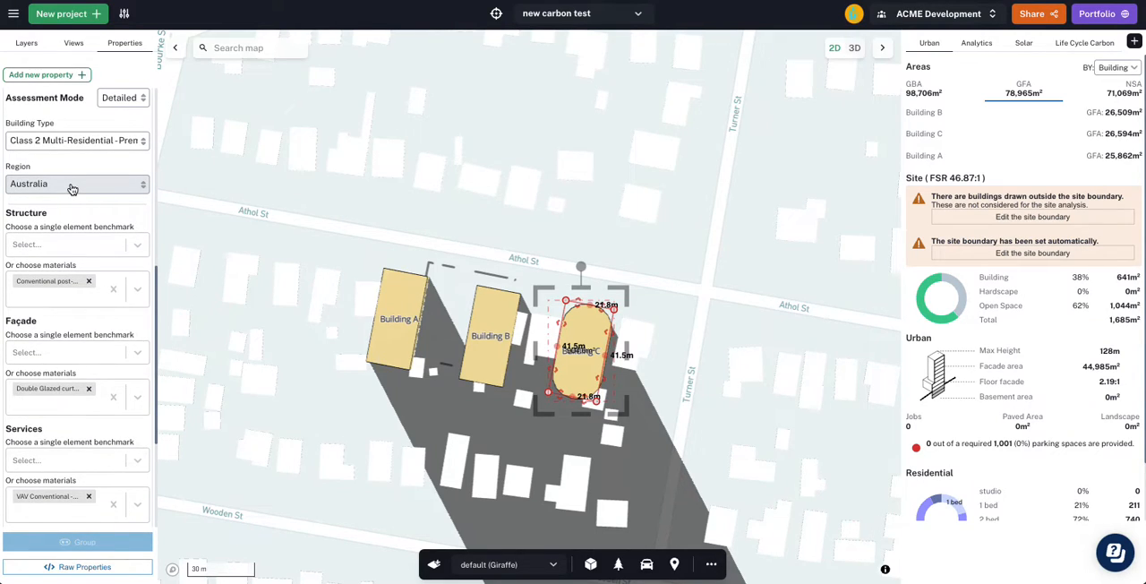
- Check Building A's structural material, corner setting, levels and floor height for comparison
left_click(379, 332)
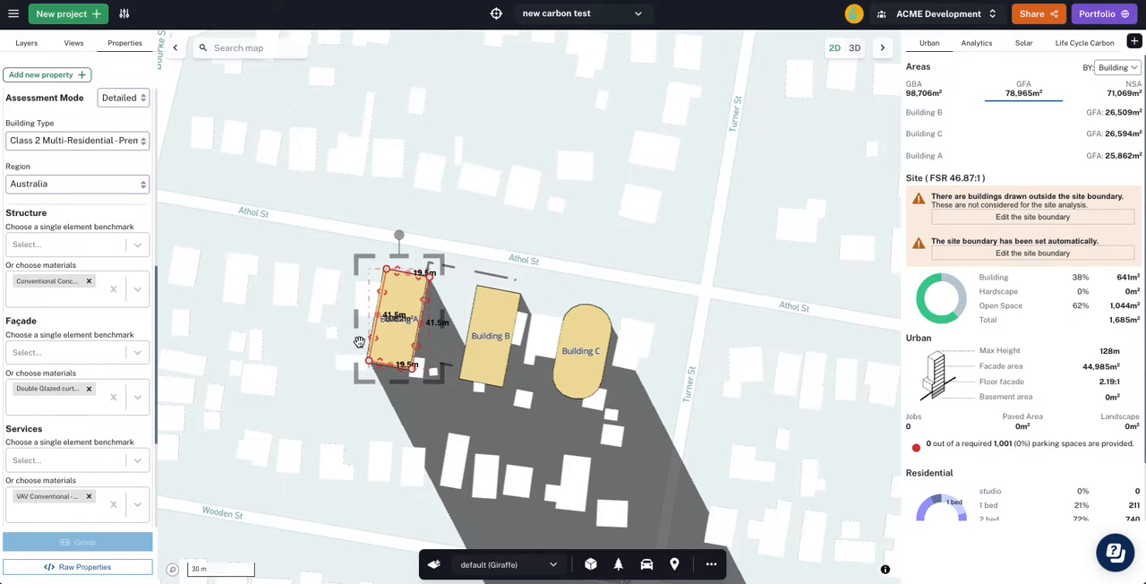
scroll(81, 268, "up", 3)
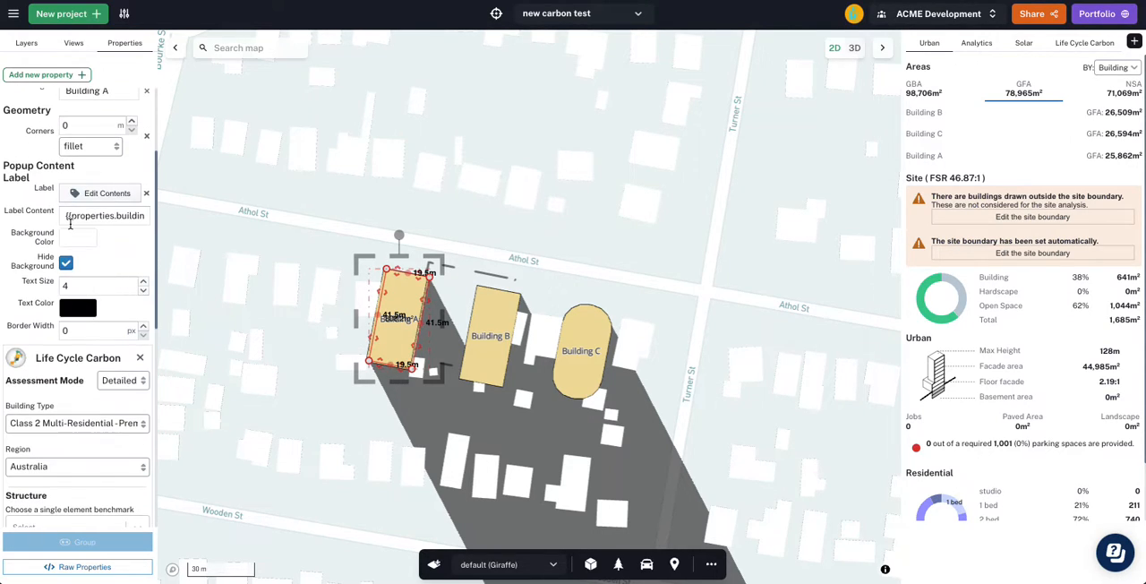
scroll(80, 196, "up", 2)
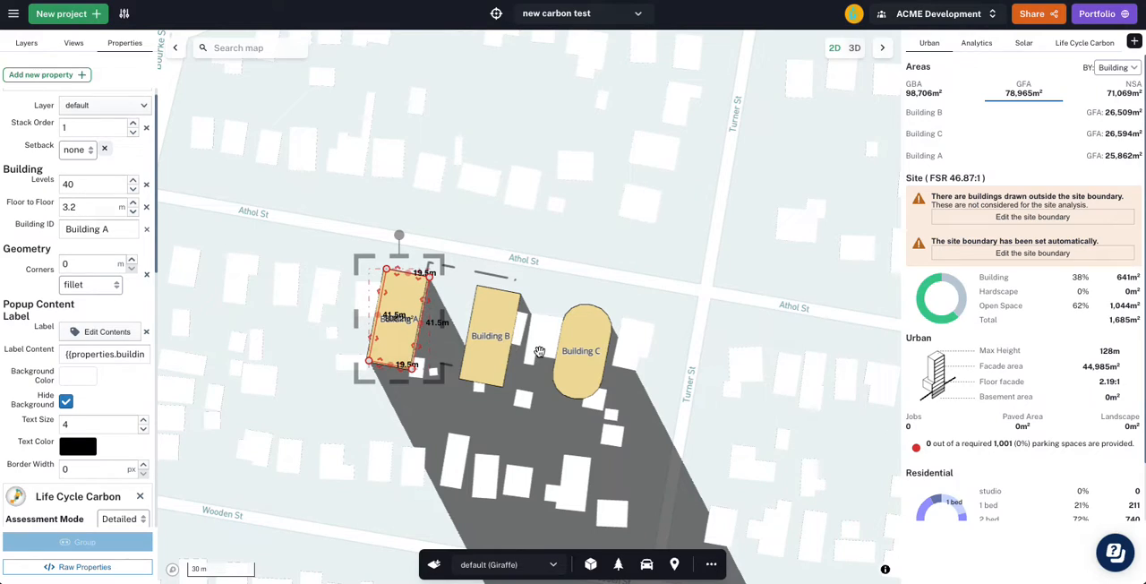
- Copy the whole "Life Cycle Carbon" block from Building B's raw properties
left_click(491, 361)
scroll(56, 489, "down", 5)
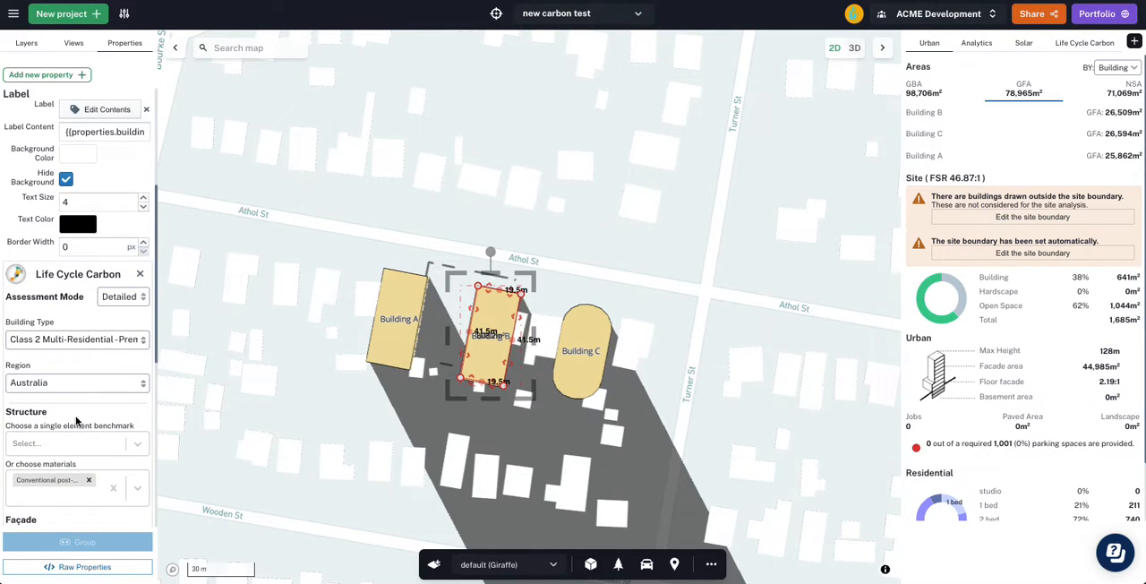
scroll(76, 420, "down", 5)
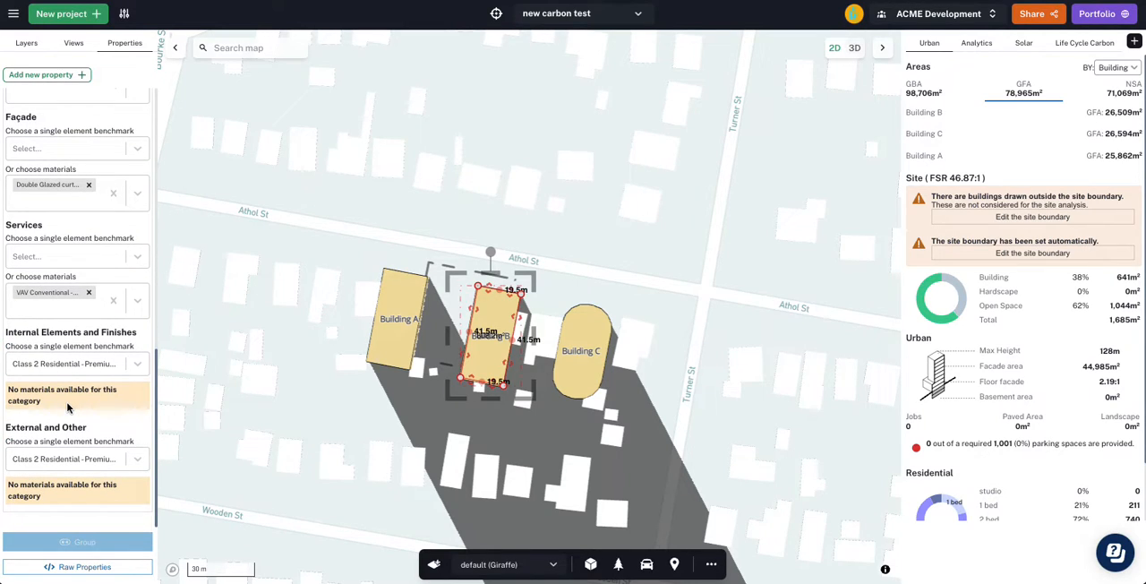
left_click(98, 568)
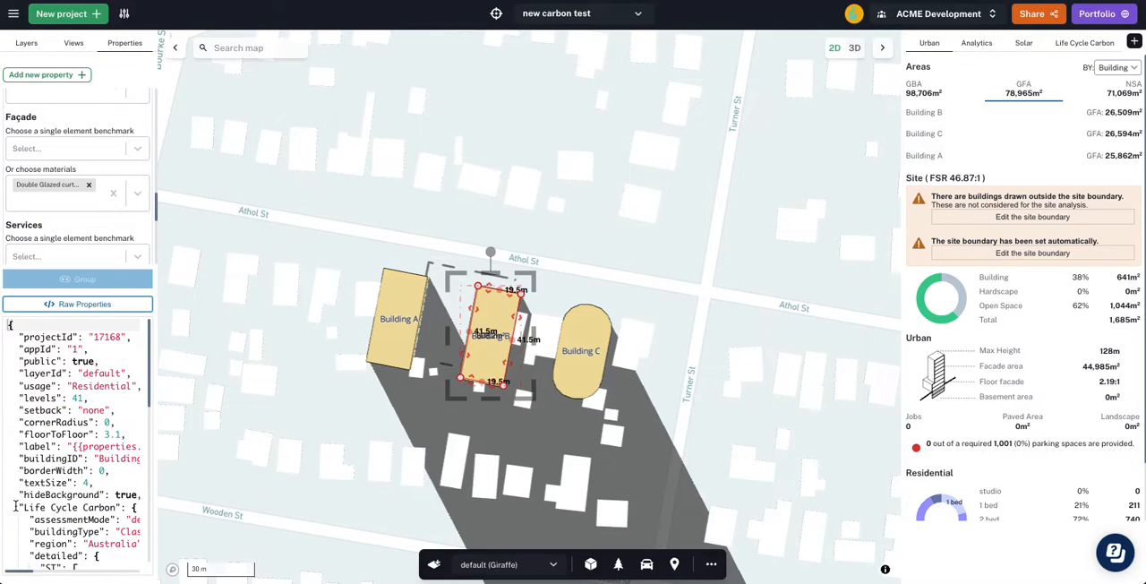
left_click(15, 507)
left_click_drag(19, 506, 96, 533)
scroll(103, 508, "down", 2)
scroll(98, 501, "down", 5)
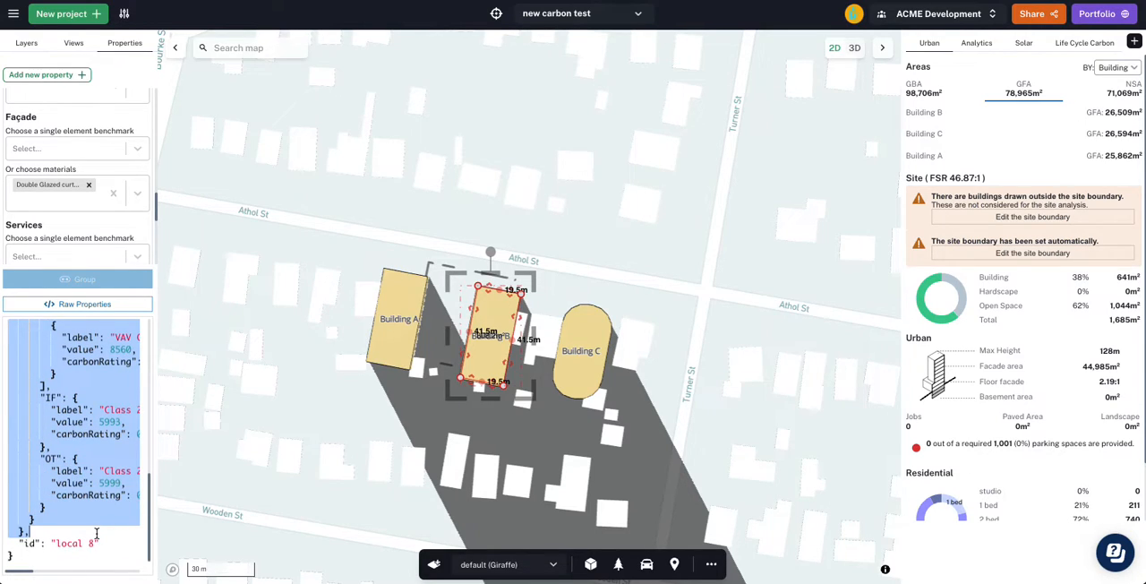
- Find the Residential usage in the Giraffe app JSON data, collapse its entry and leave the editor
left_click(14, 13)
mouse_move(61, 160)
left_click(211, 158)
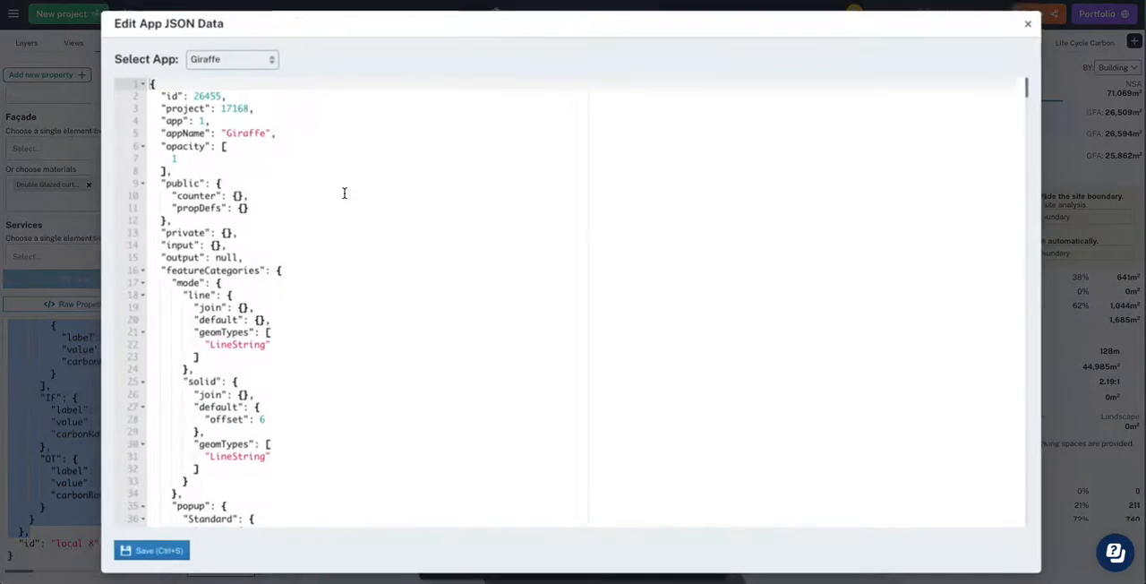
key("ctrl+f")
type("resi")
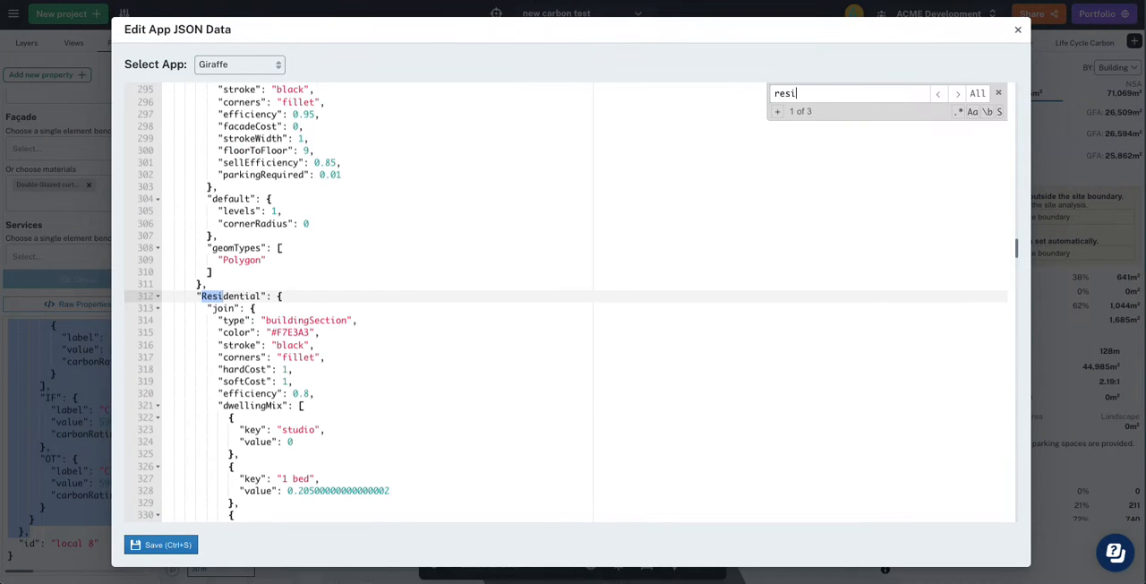
left_click(157, 298)
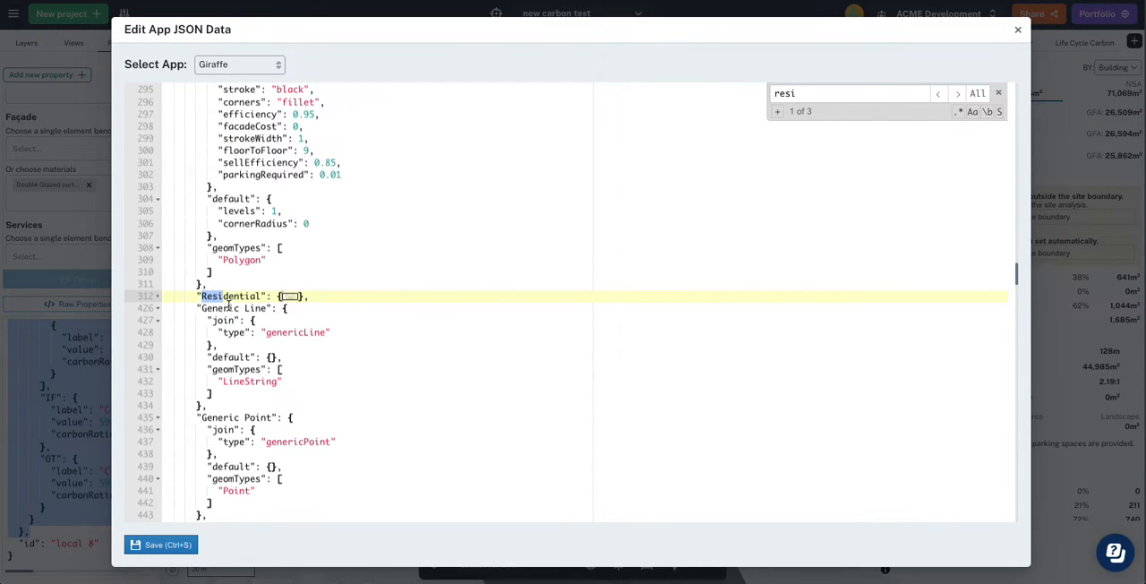
left_click(102, 303)
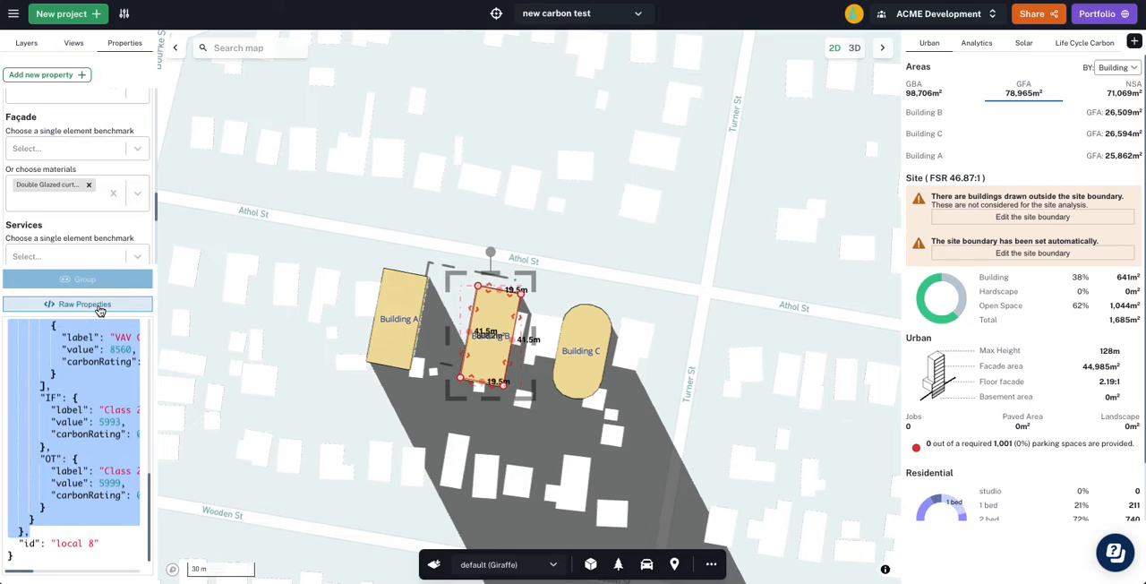
- Create a new usage named "Low Carbon Residential" from the Residential usage and leave the usage editor
left_click(124, 13)
left_click(190, 42)
type("Low Carbon Residential")
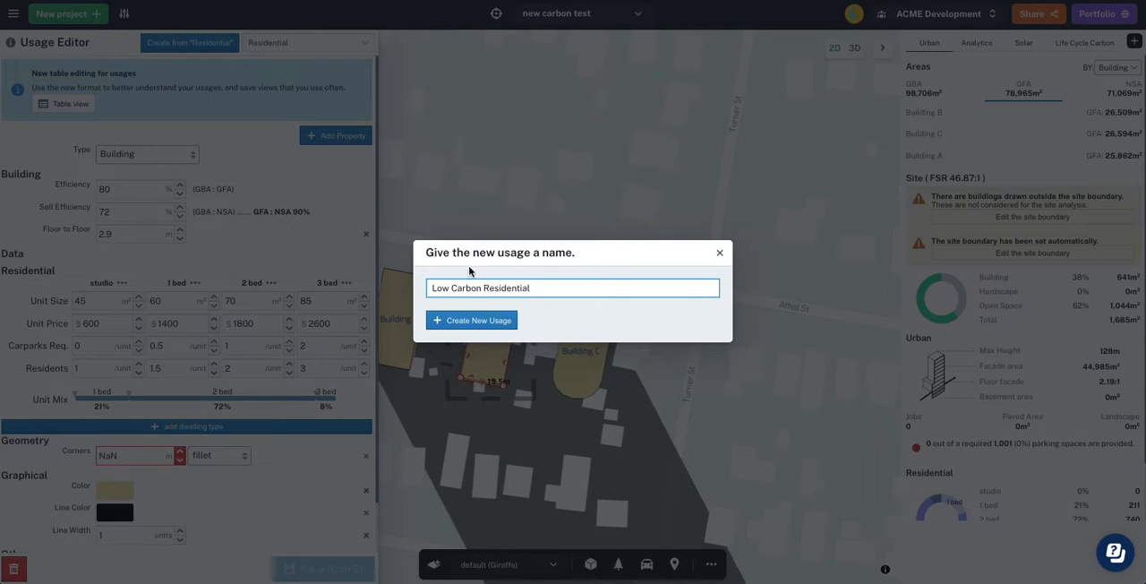
left_click(478, 319)
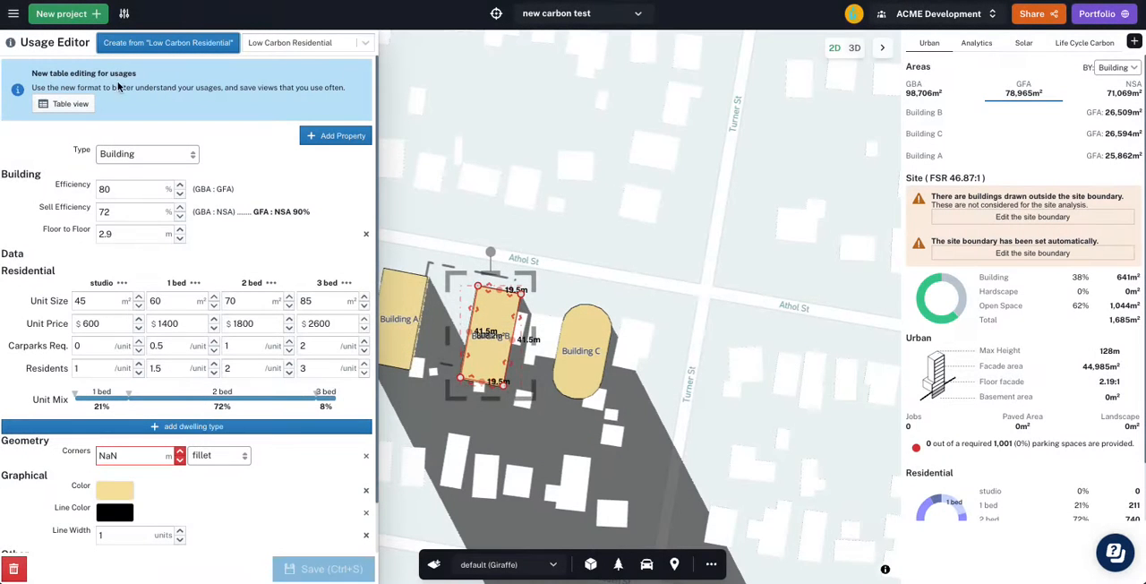
left_click(124, 13)
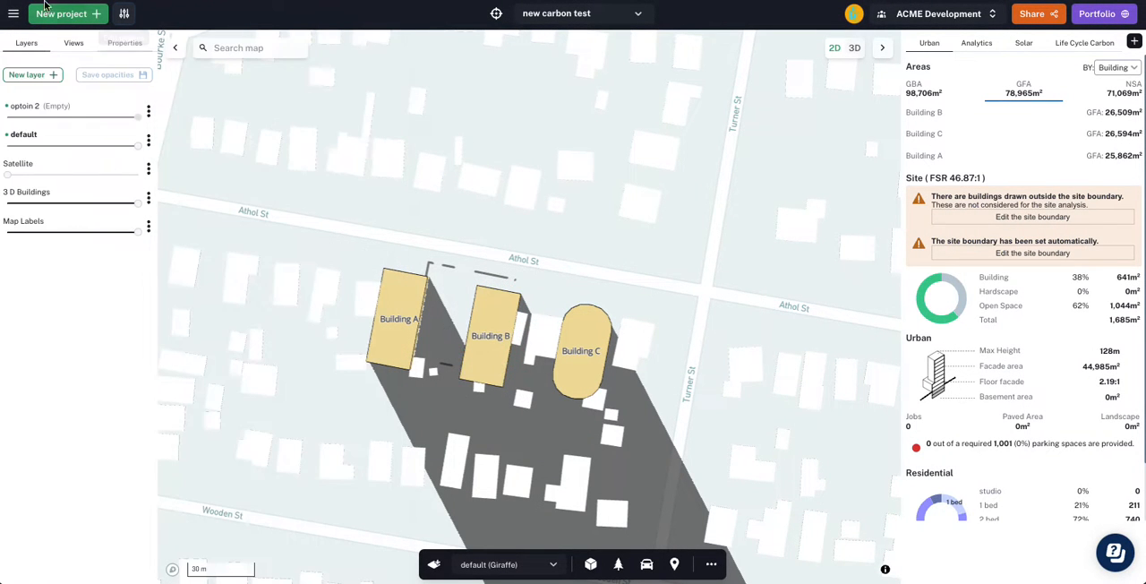
- Locate the Low Carbon Residential usage and its "join" object in the Giraffe app JSON data
left_click(14, 18)
mouse_move(99, 153)
left_click(201, 156)
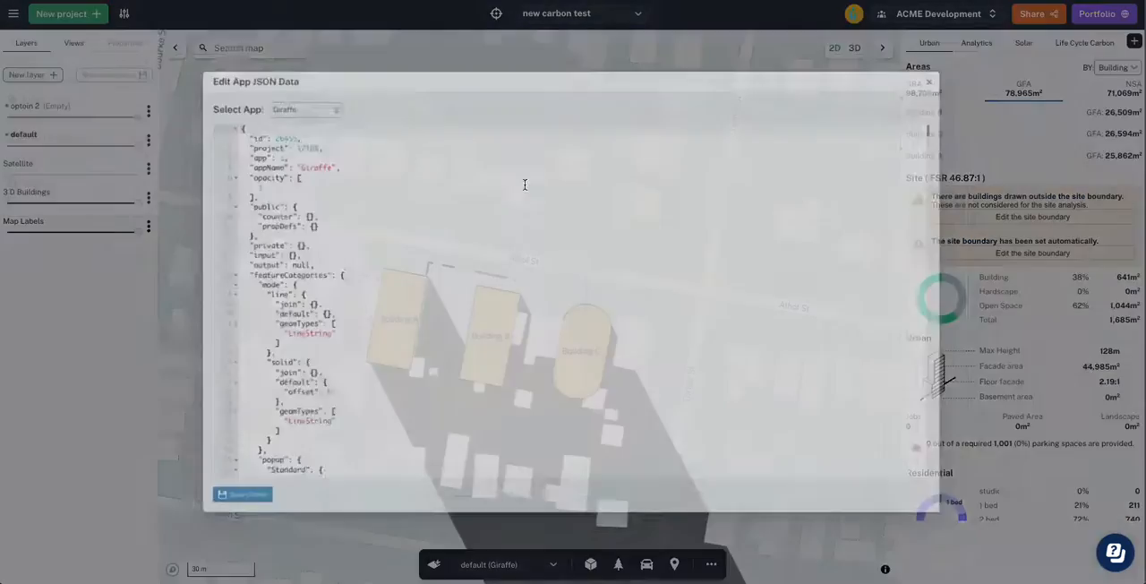
left_click(485, 215)
key("ctrl+f")
type("low")
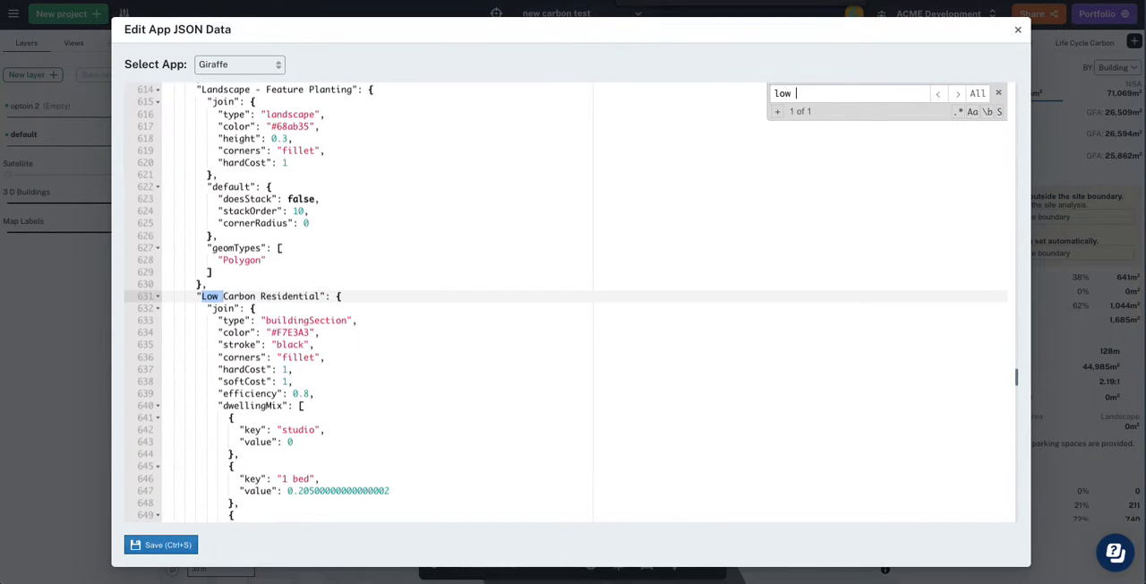
scroll(170, 312, "down", 1)
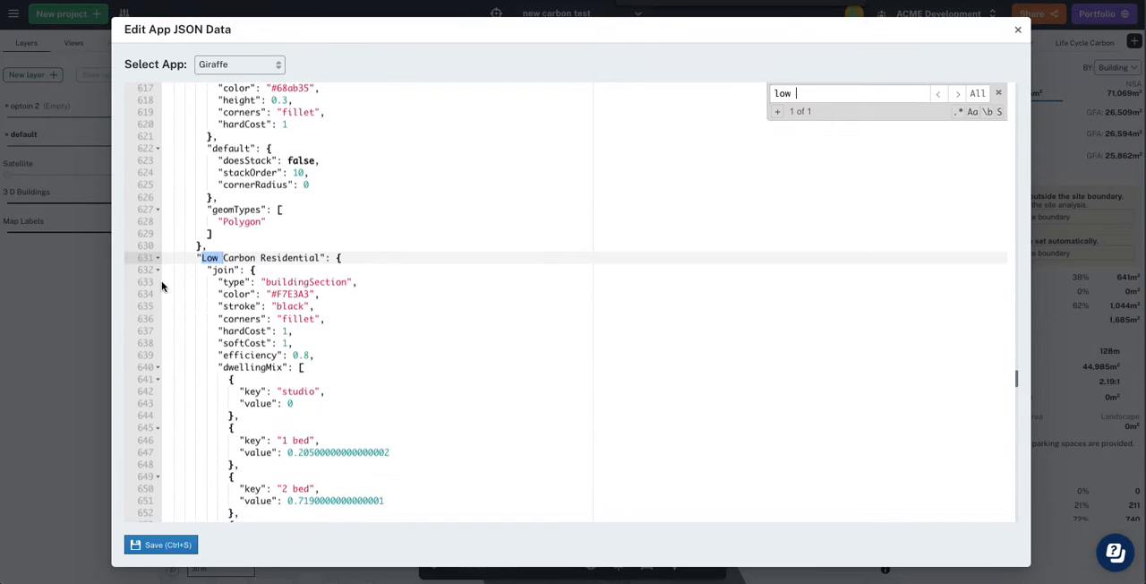
left_click(156, 270)
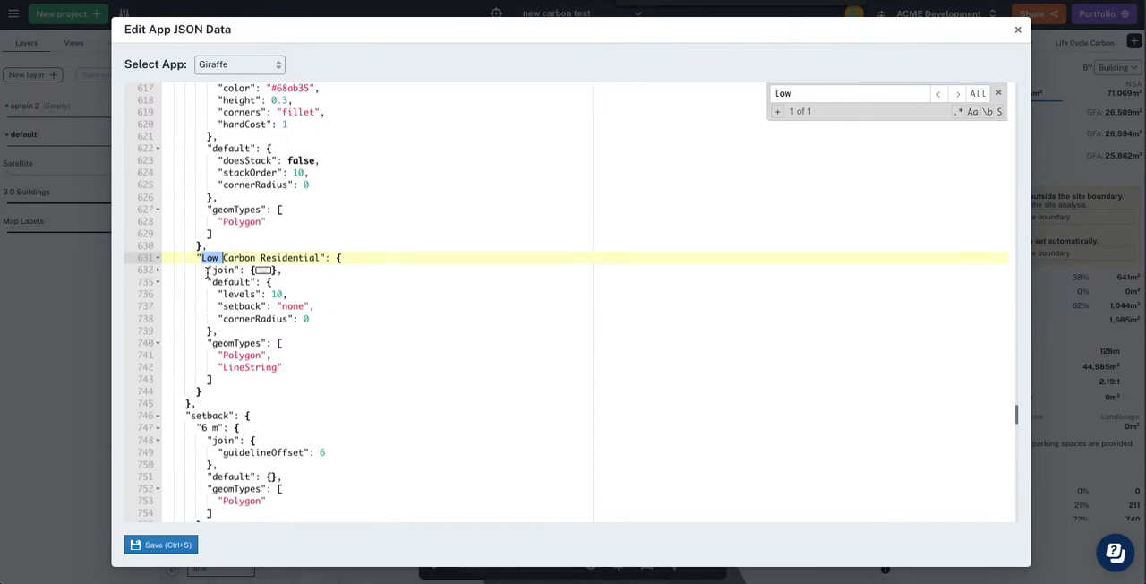
left_click(159, 274)
- Paste the copied Life Cycle Carbon block at the start of Low Carbon Residential's "join" object, save the JSON and close it
left_click(252, 270)
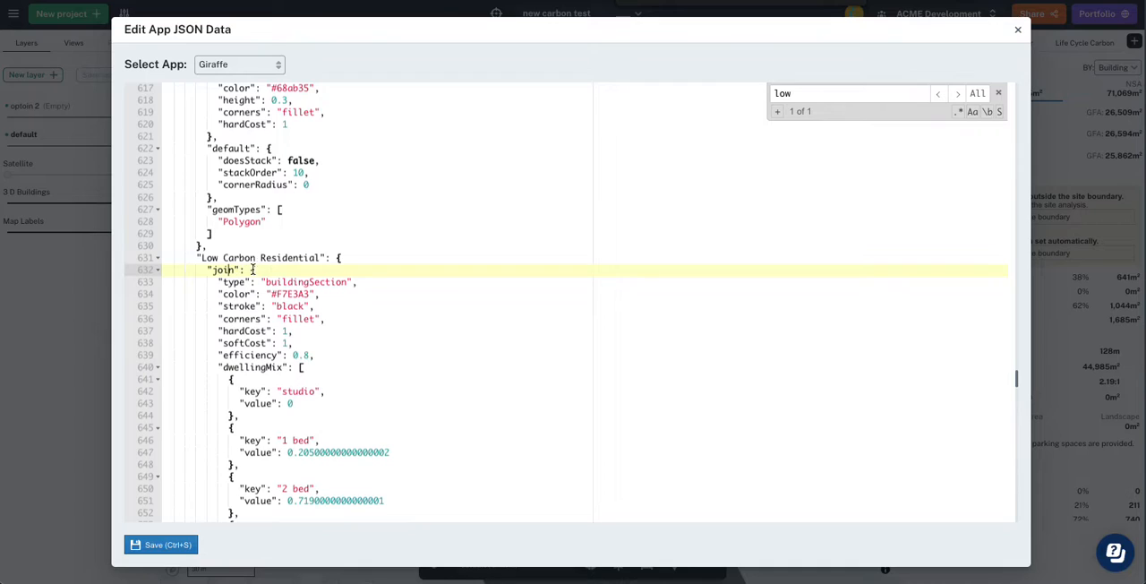
key("Return")
key("super+v")
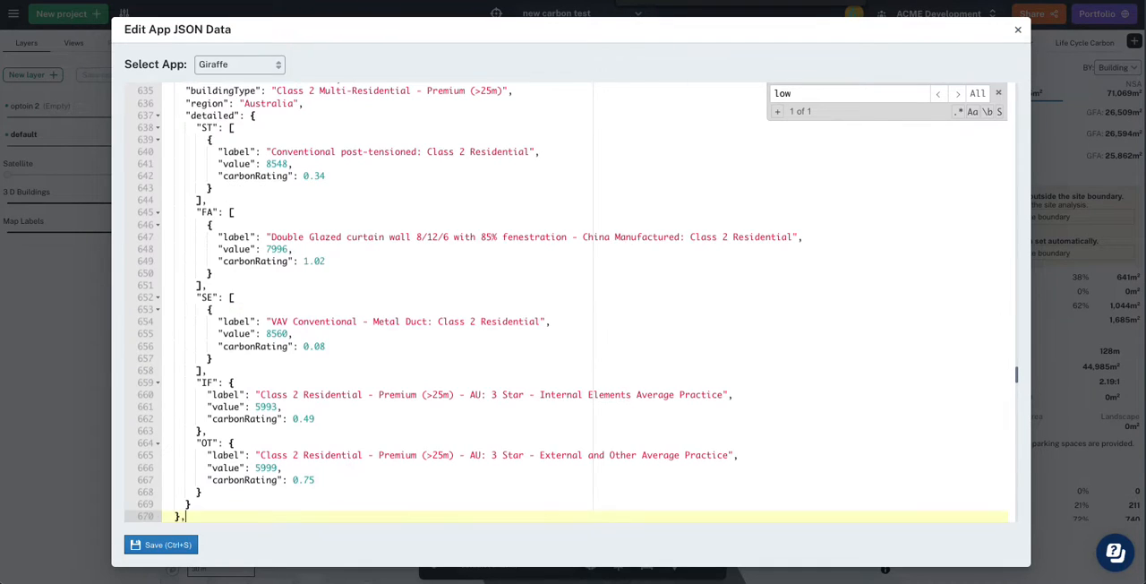
scroll(300, 271, "up", 3)
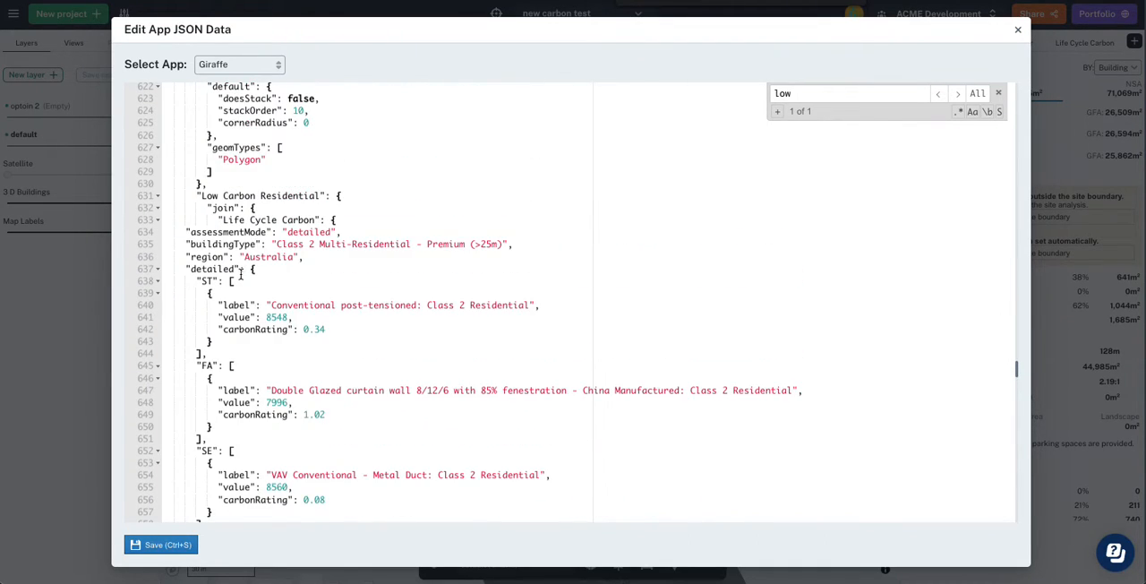
scroll(240, 276, "up", 3)
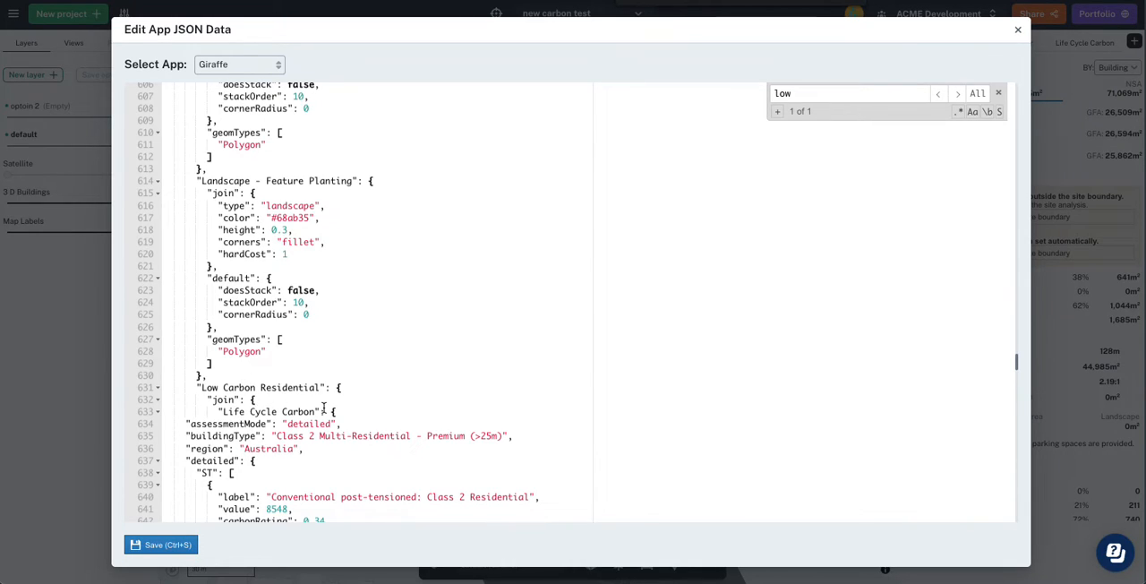
left_click(227, 411)
left_click(179, 544)
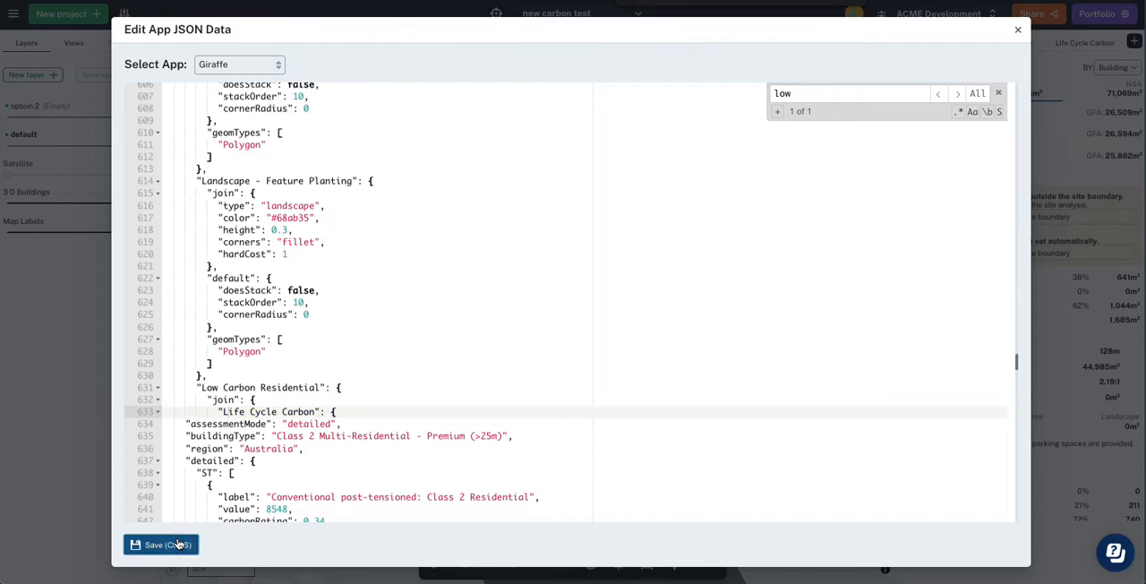
scroll(227, 456, "down", 9)
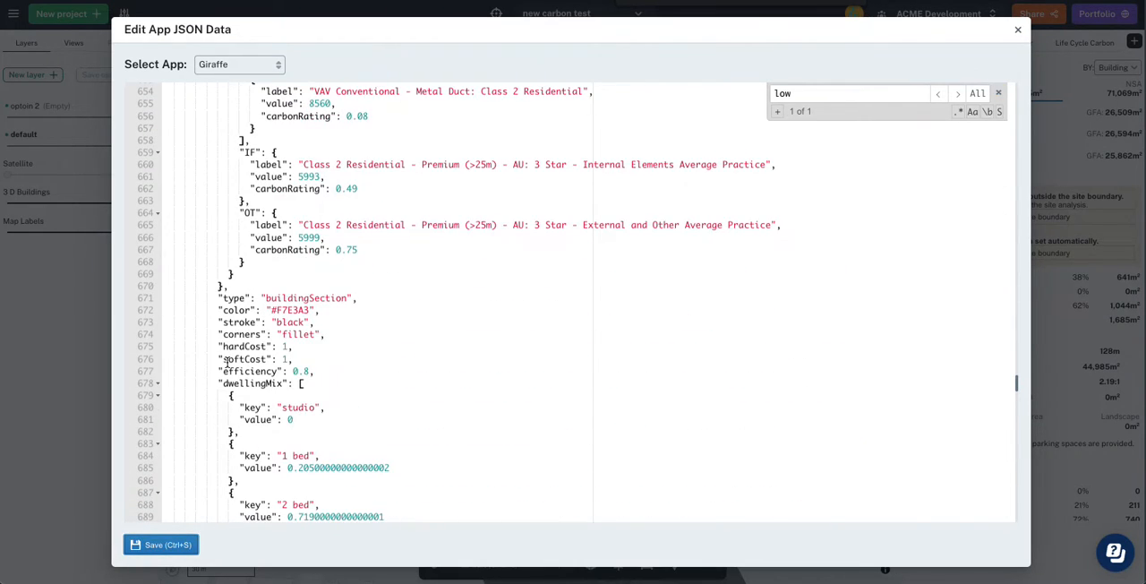
left_click(40, 395)
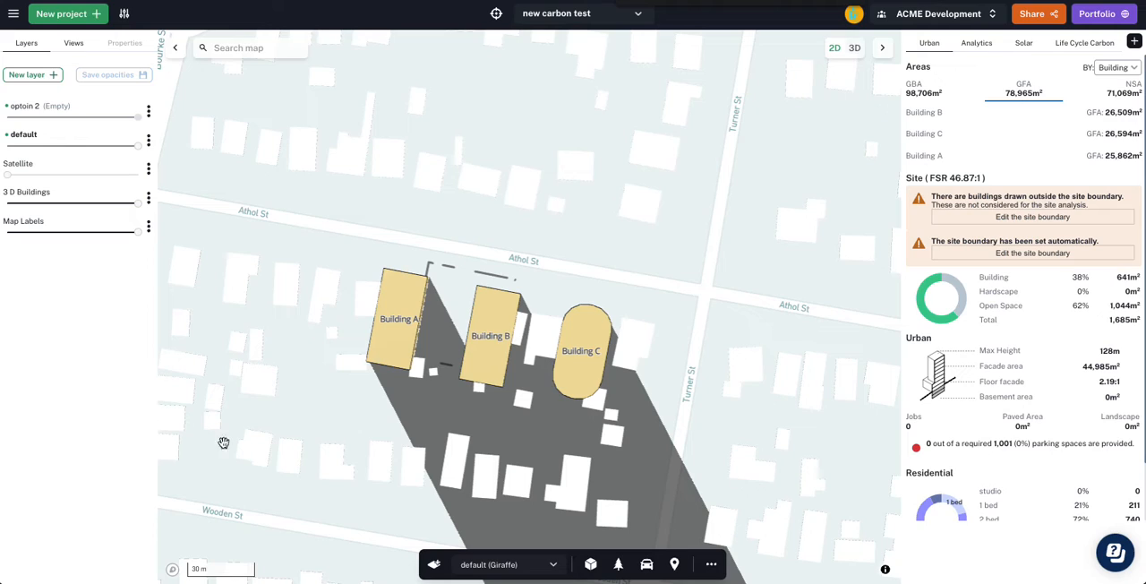
- Draw a Low Carbon Residential building about 36 m by 20 m just west of Building A and show it in 3D
left_click(590, 565)
left_click(591, 533)
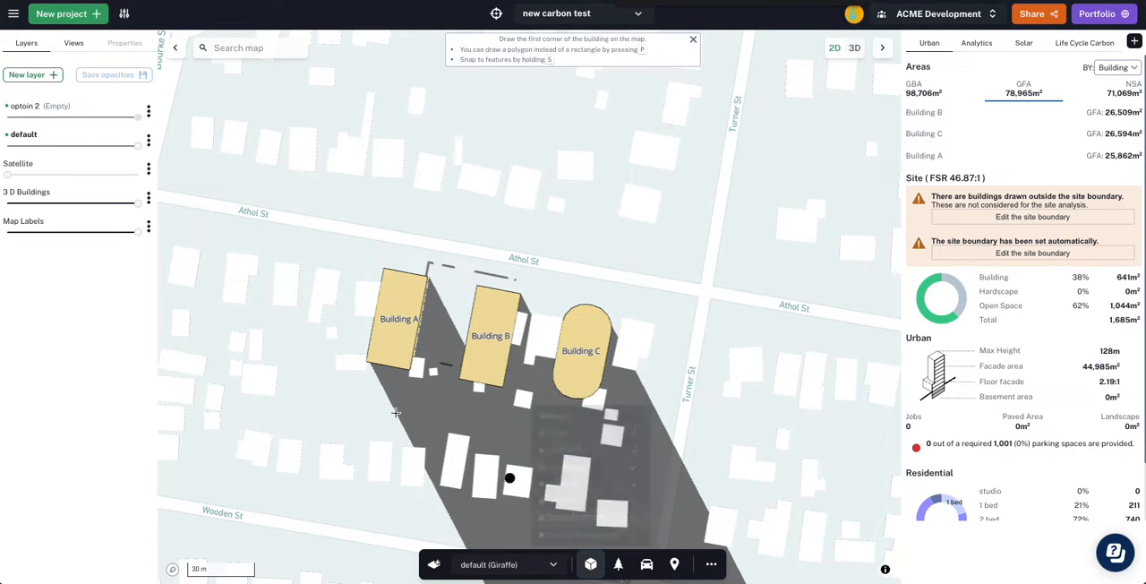
left_click(301, 259)
left_click(283, 338)
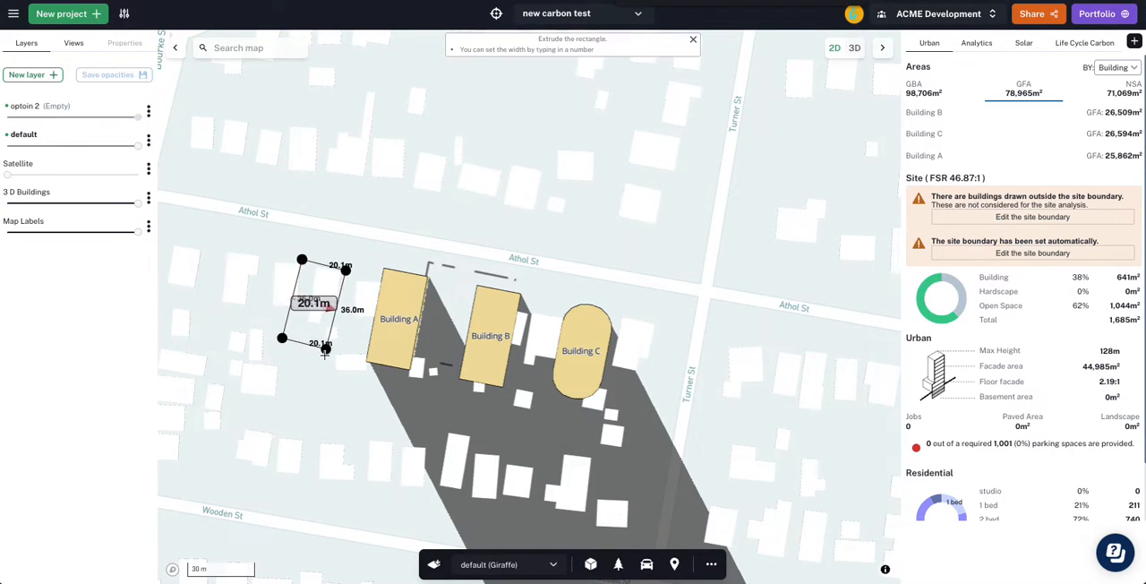
left_click(331, 351)
key("space")
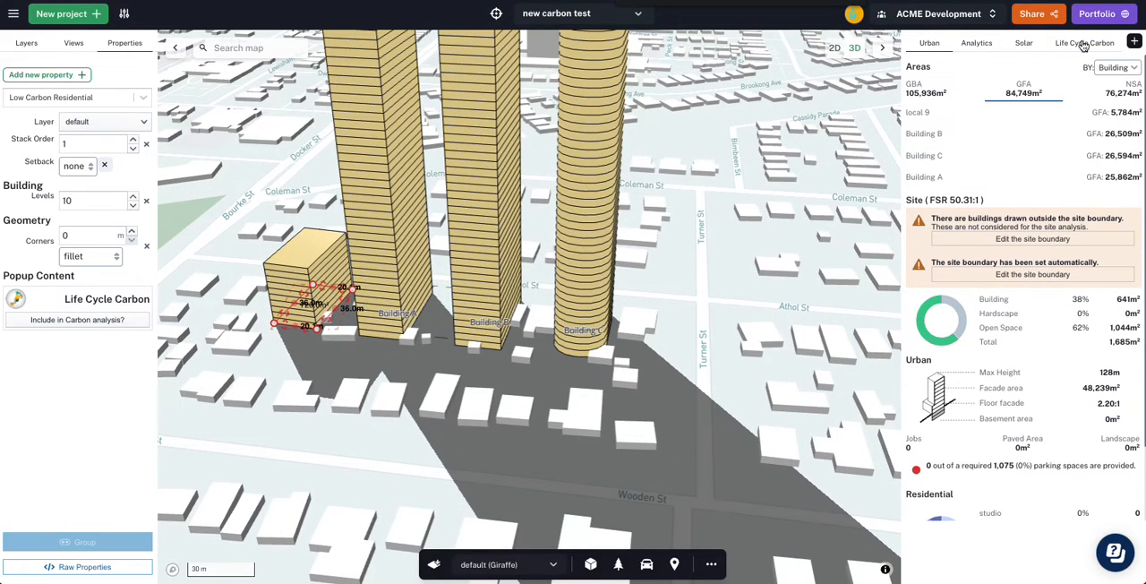
- Show the Life Cycle Carbon chart by building with grouped bars to compare the new building against Buildings A, B and C
left_click(1084, 44)
left_click(972, 236)
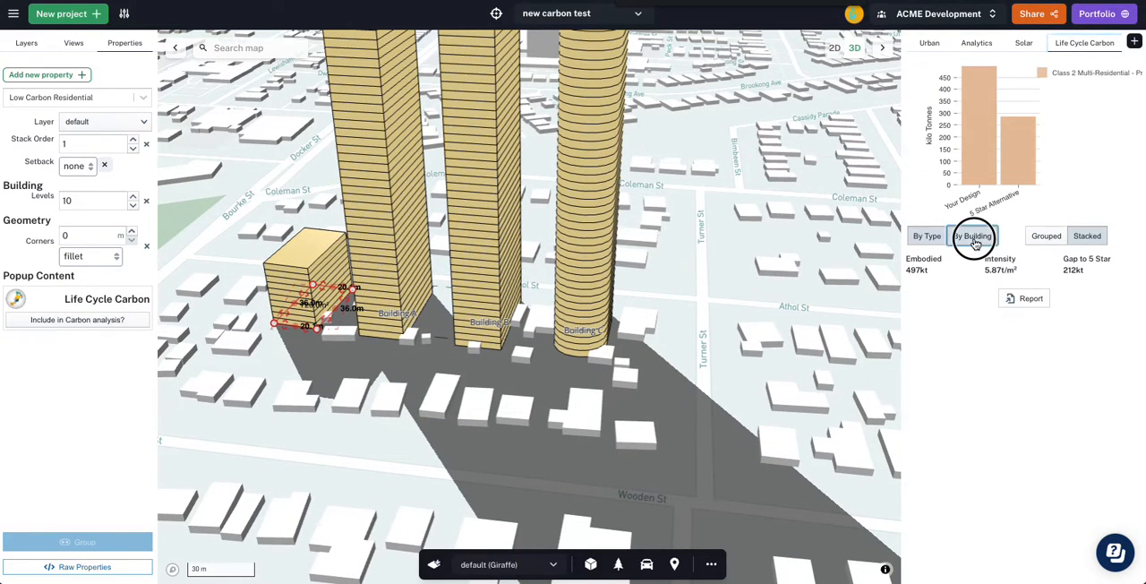
left_click(1046, 236)
mouse_move(967, 181)
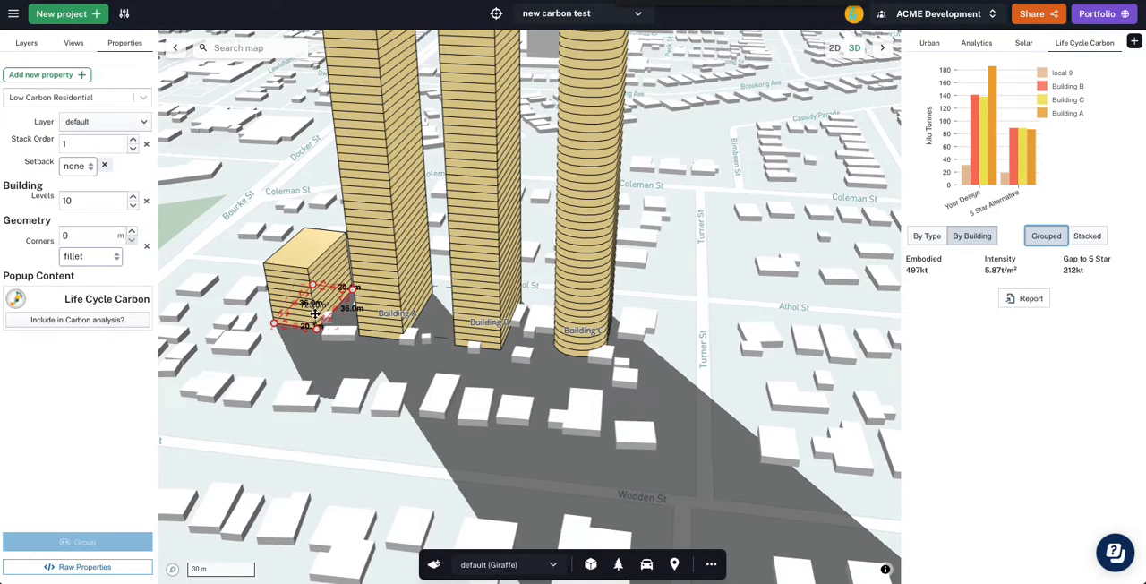
- Add a Building ID property to the Low Carbon Residential building and set it to "test"
left_click(75, 79)
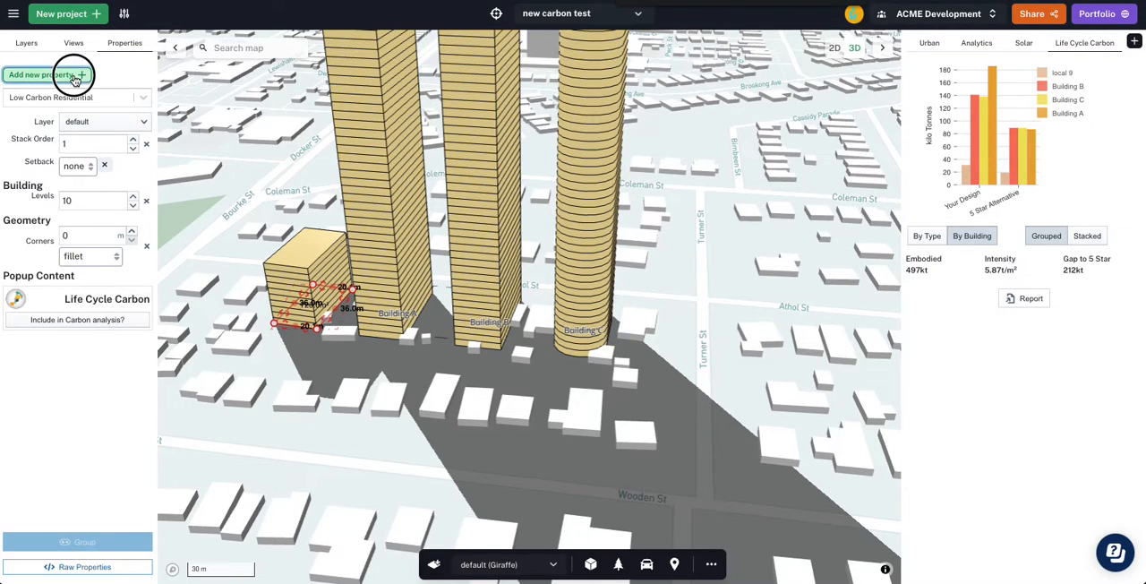
type("buildin")
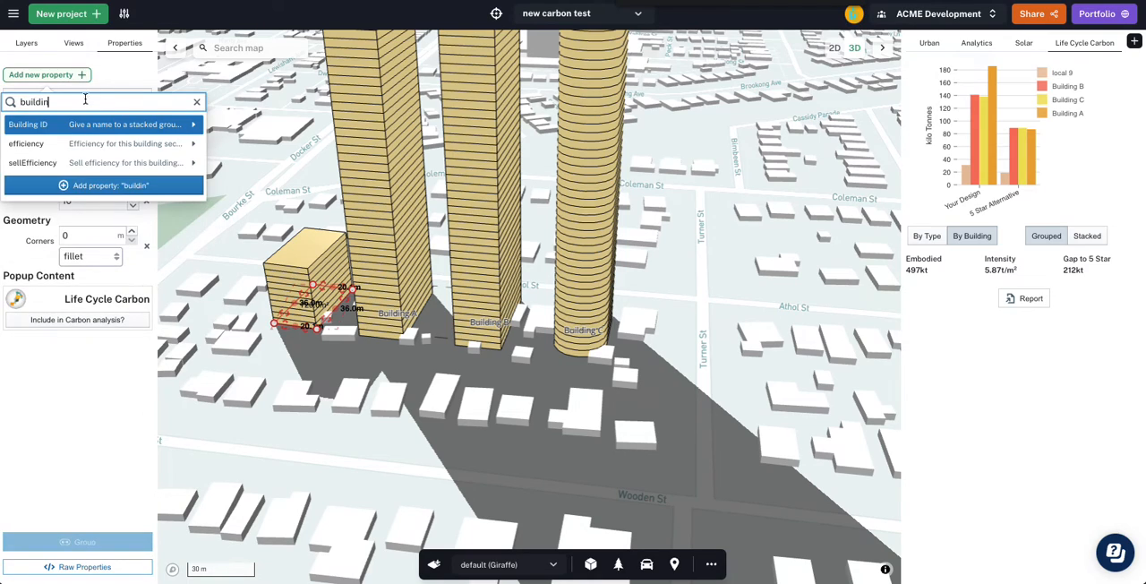
left_click(87, 129)
left_click(97, 223)
type("te")
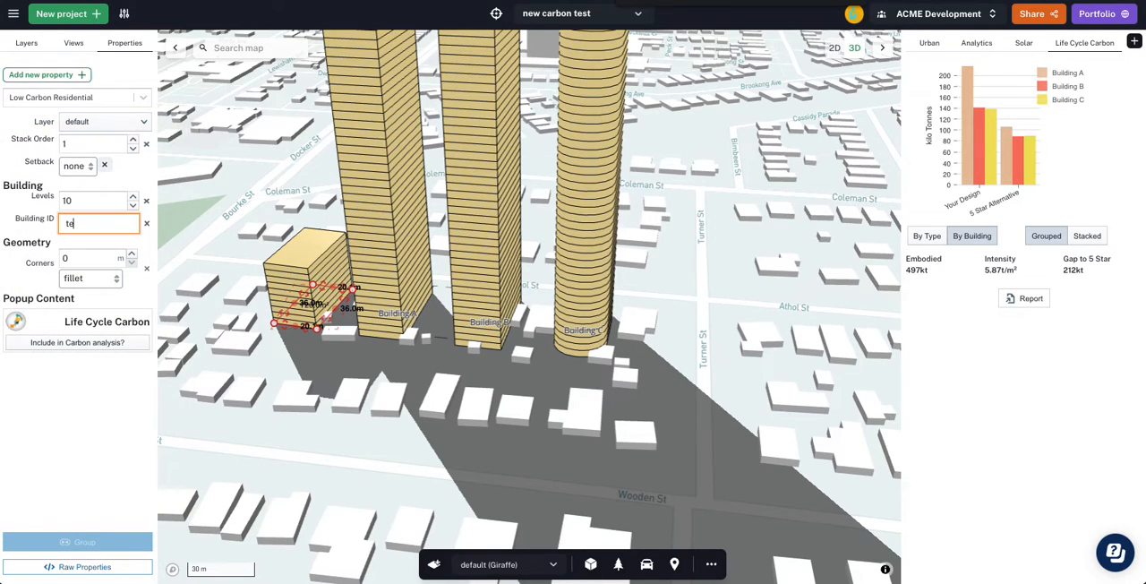
key("Return")
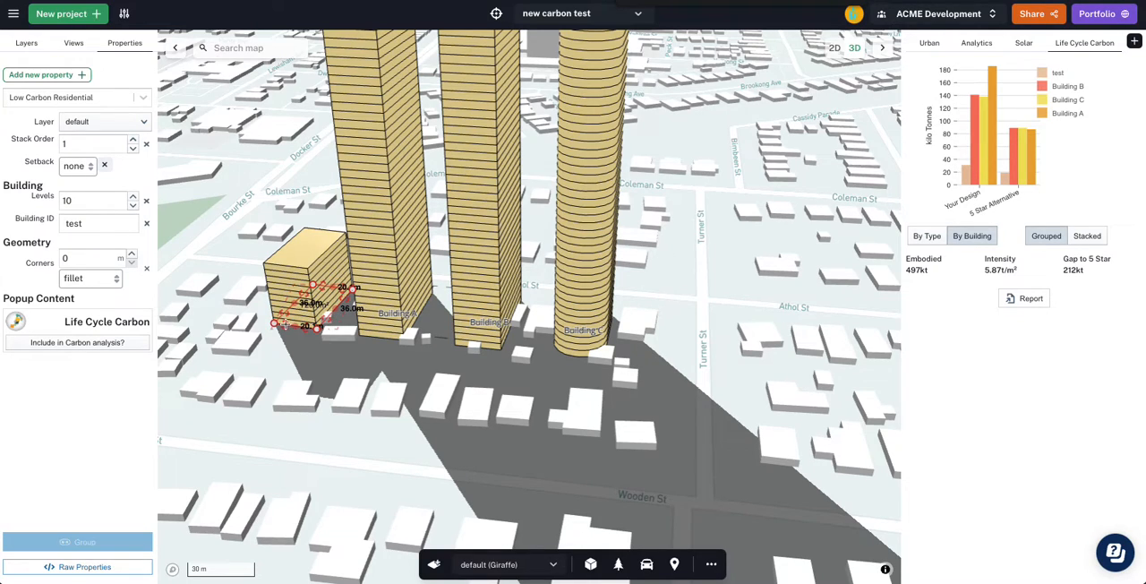
- Enlarge the test building's footprint to about 54.6 m by 37.4 m and move it further west, clear of Building A
left_click_drag(283, 324, 252, 346)
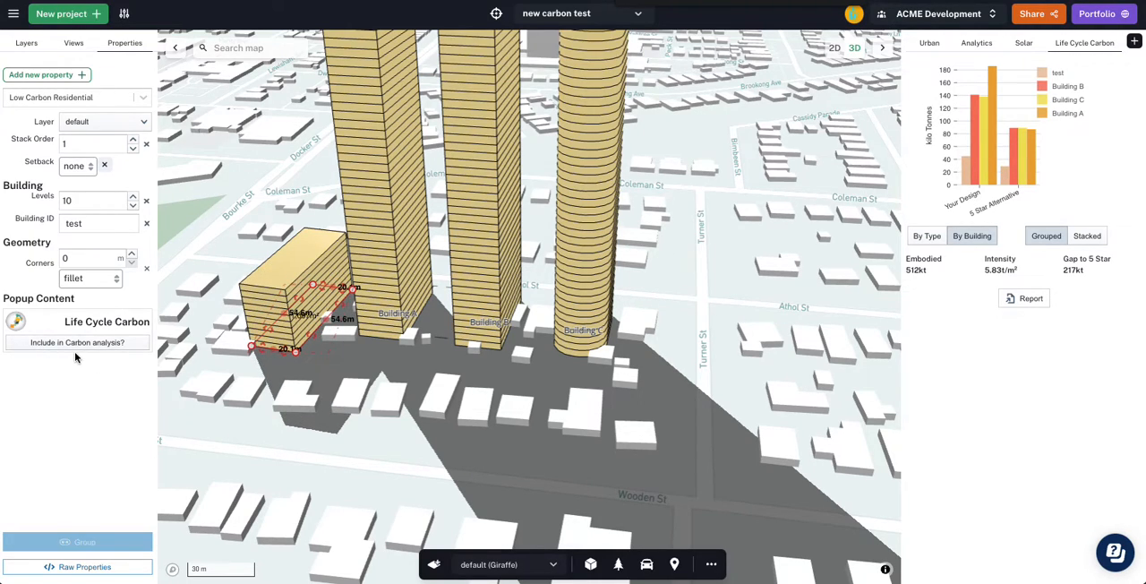
left_click_drag(294, 300, 257, 296)
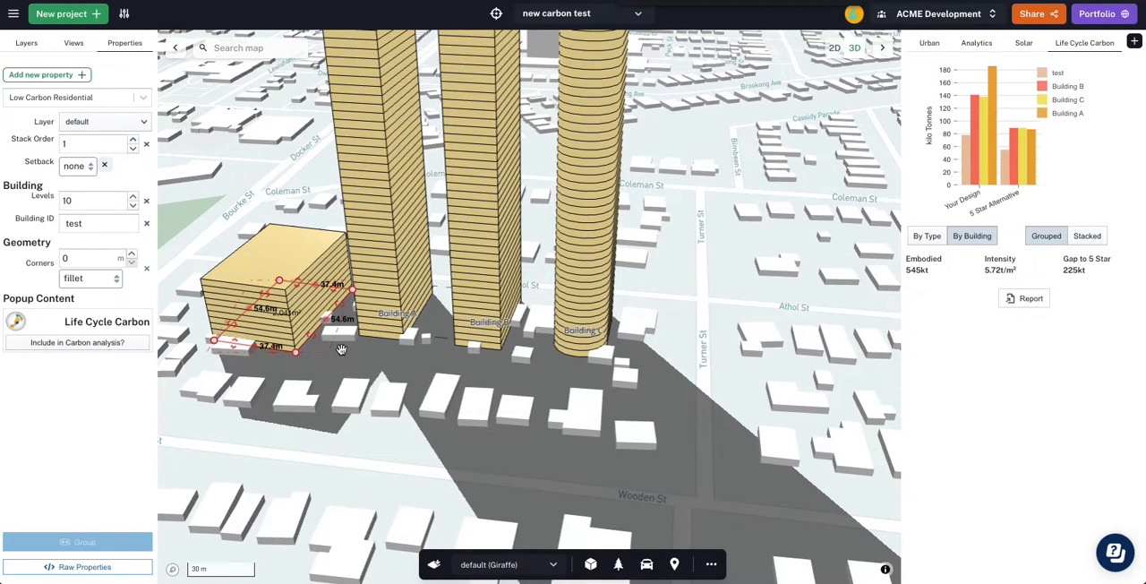
scroll(341, 349, "down", 5)
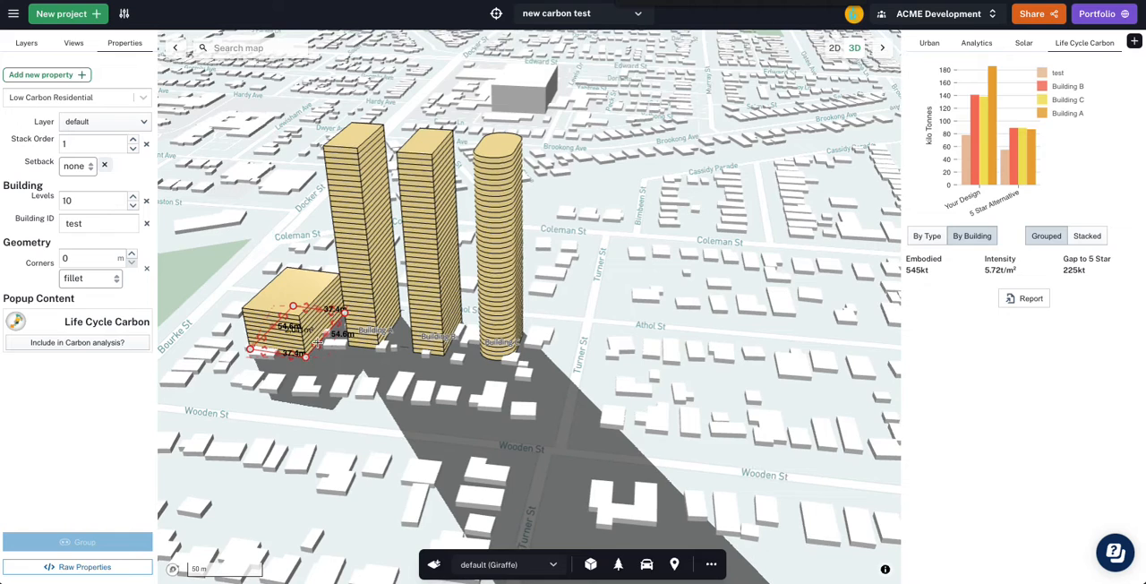
scroll(272, 319, "up", 1)
scroll(272, 319, "up", 2)
left_click_drag(291, 351, 255, 346)
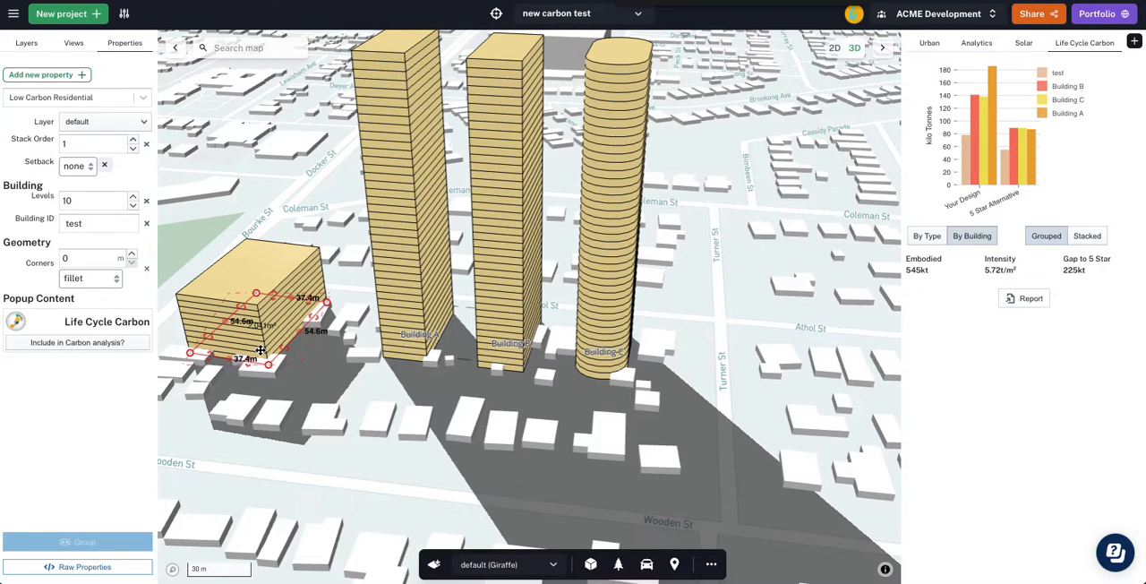
scroll(354, 427, "down", 3)
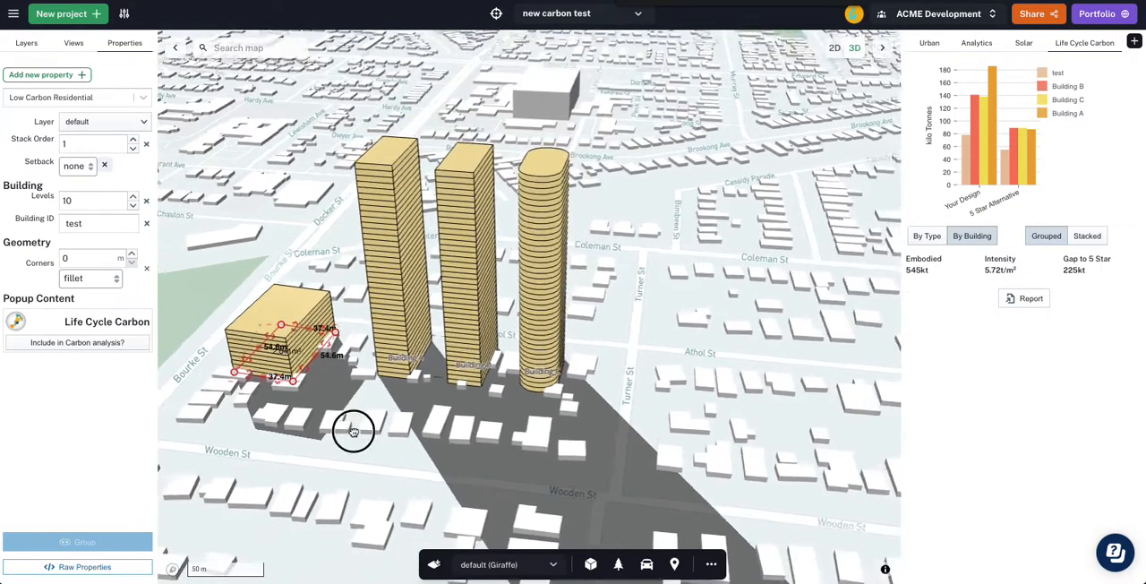